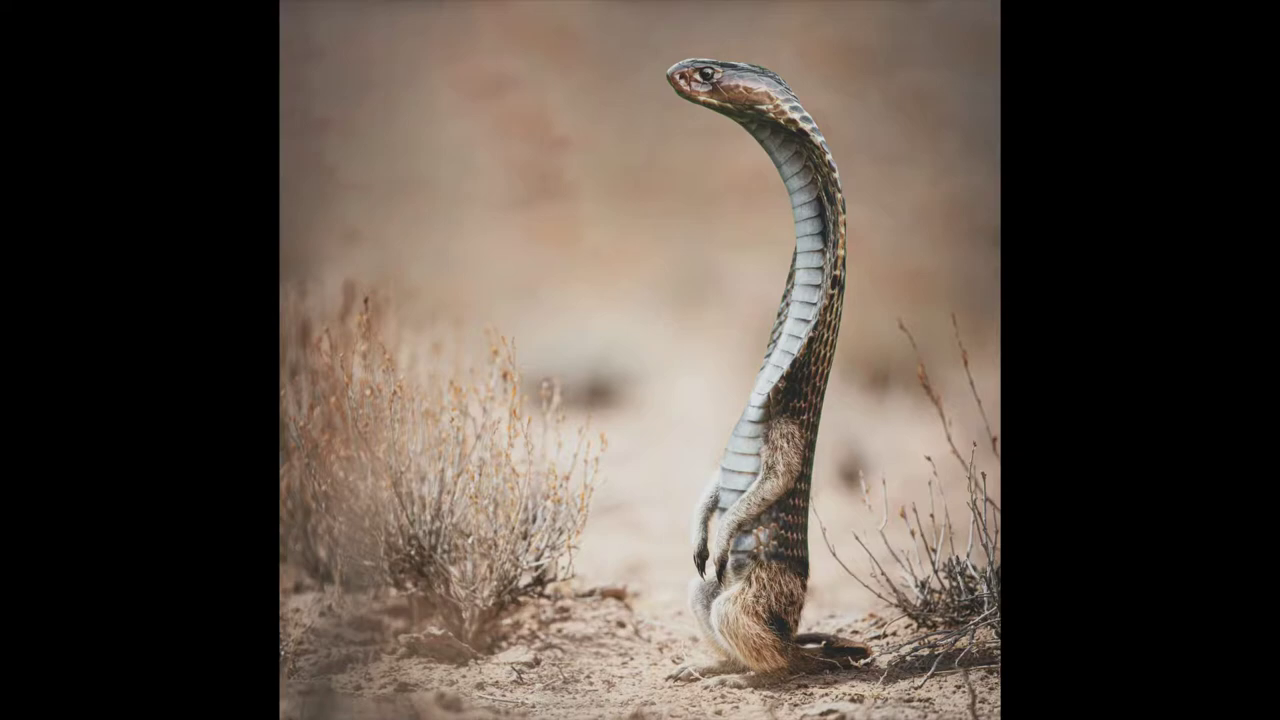
Open the fateofmeerka.jpg photo.
key(super+o)
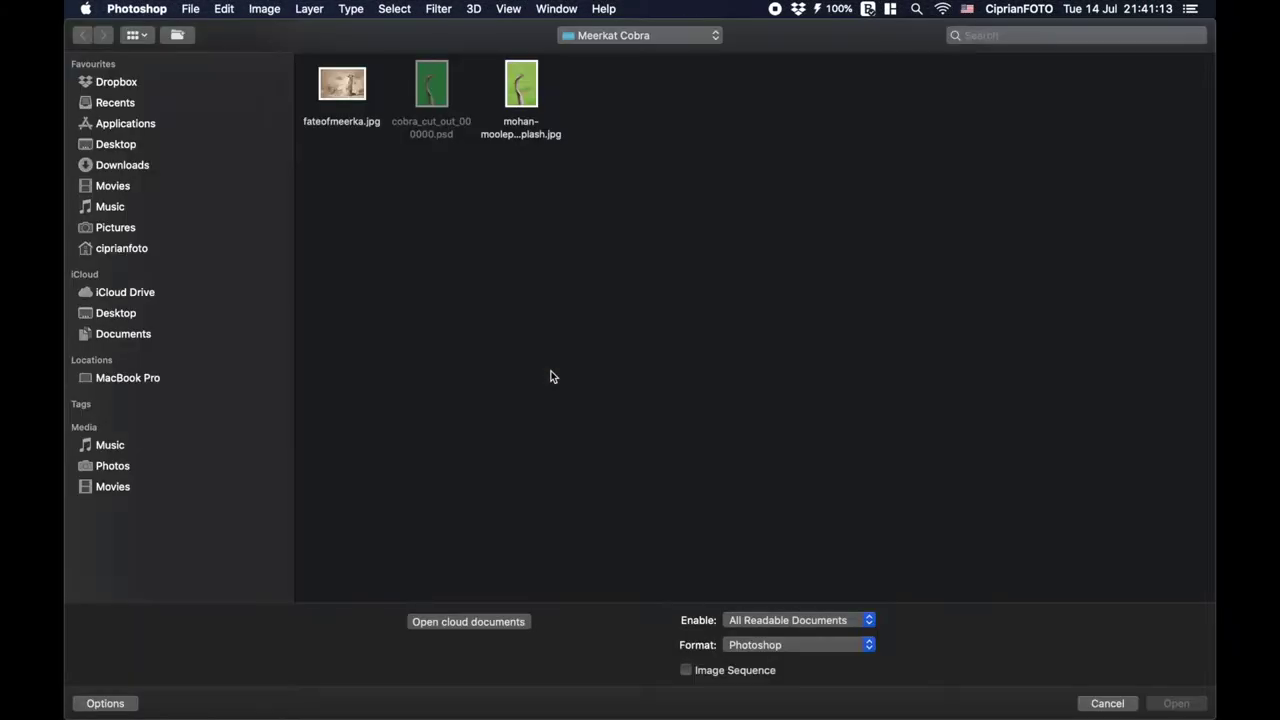
click(350, 93)
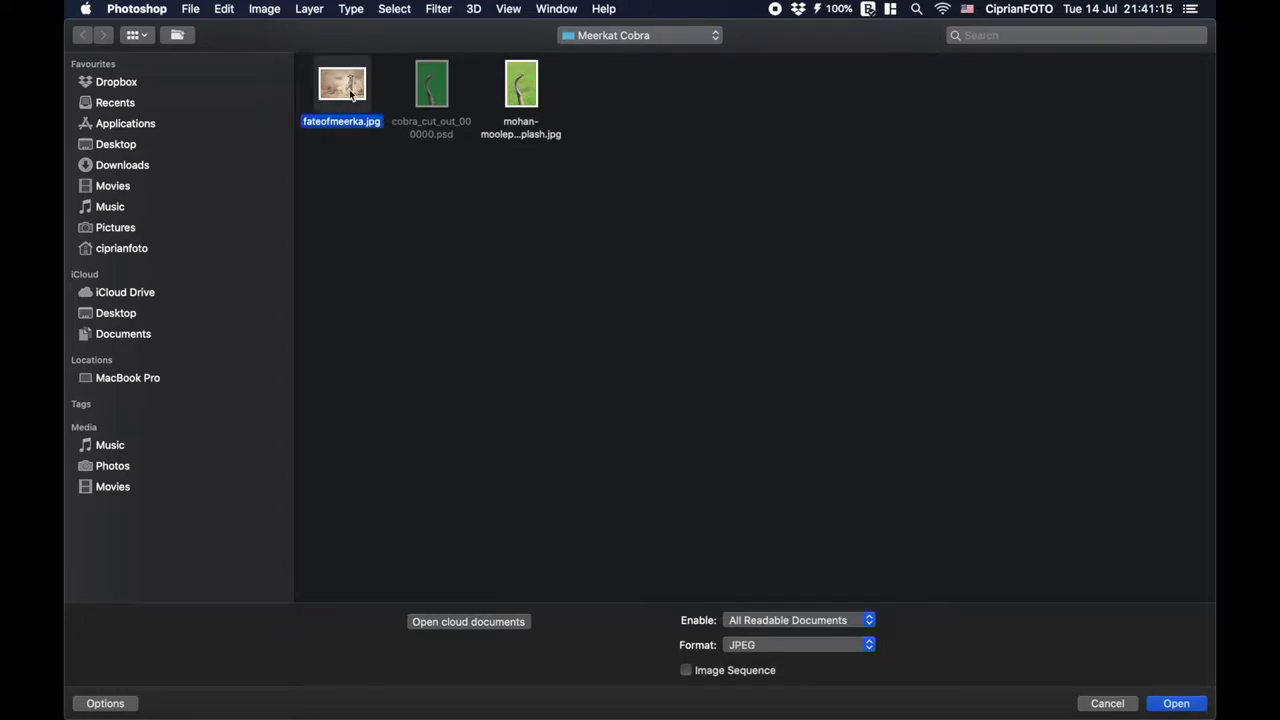
double_click(349, 89)
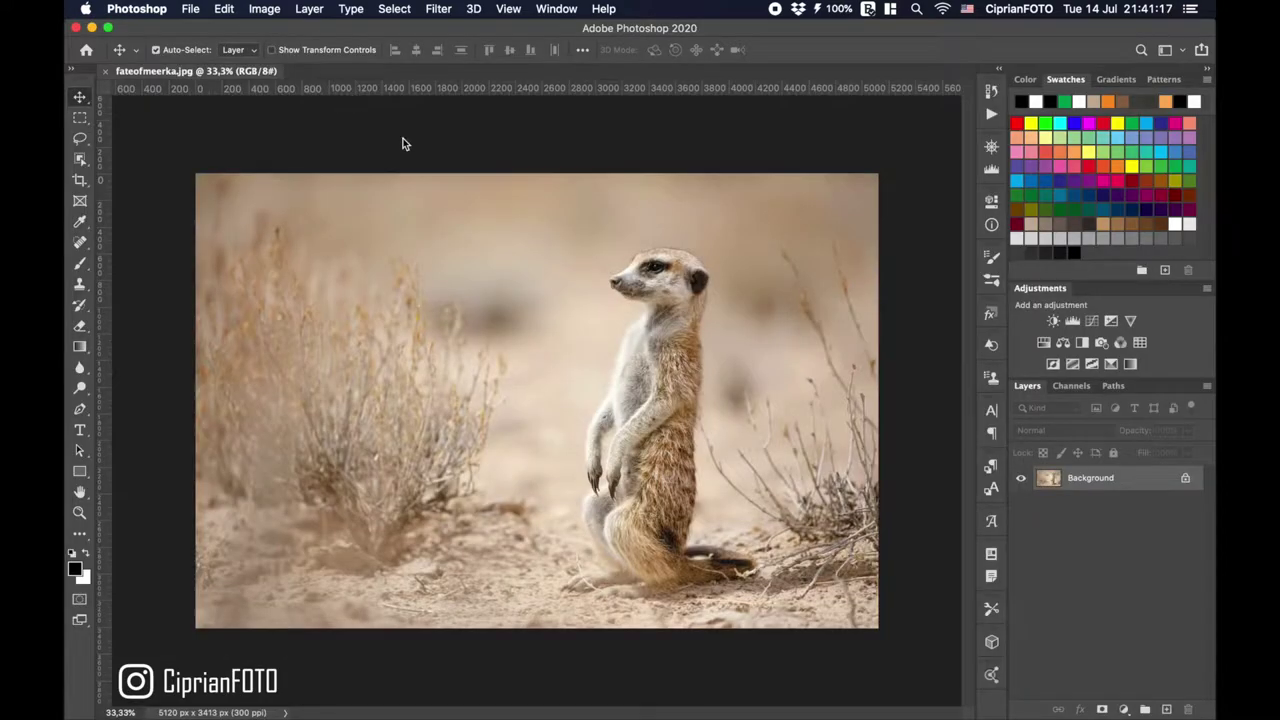
Convert the locked Background into a layer named meerkat.
double_click(1104, 481)
text(meerkat)
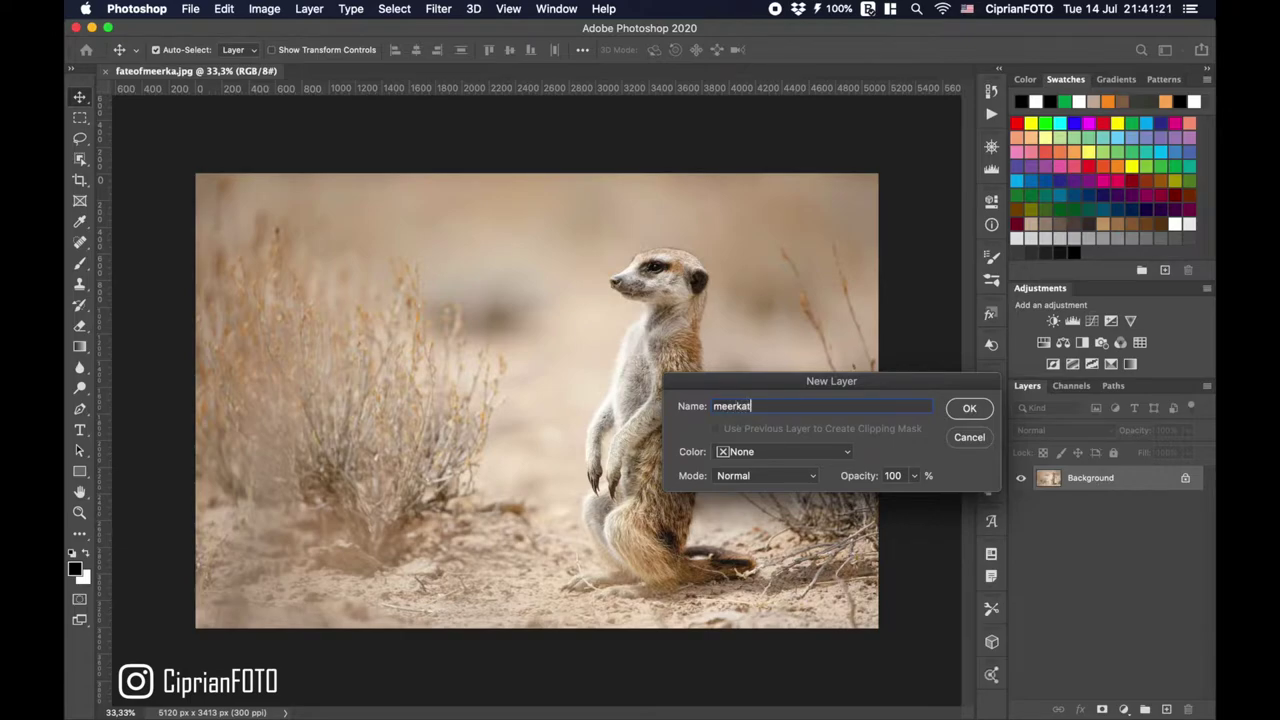
key(Return)
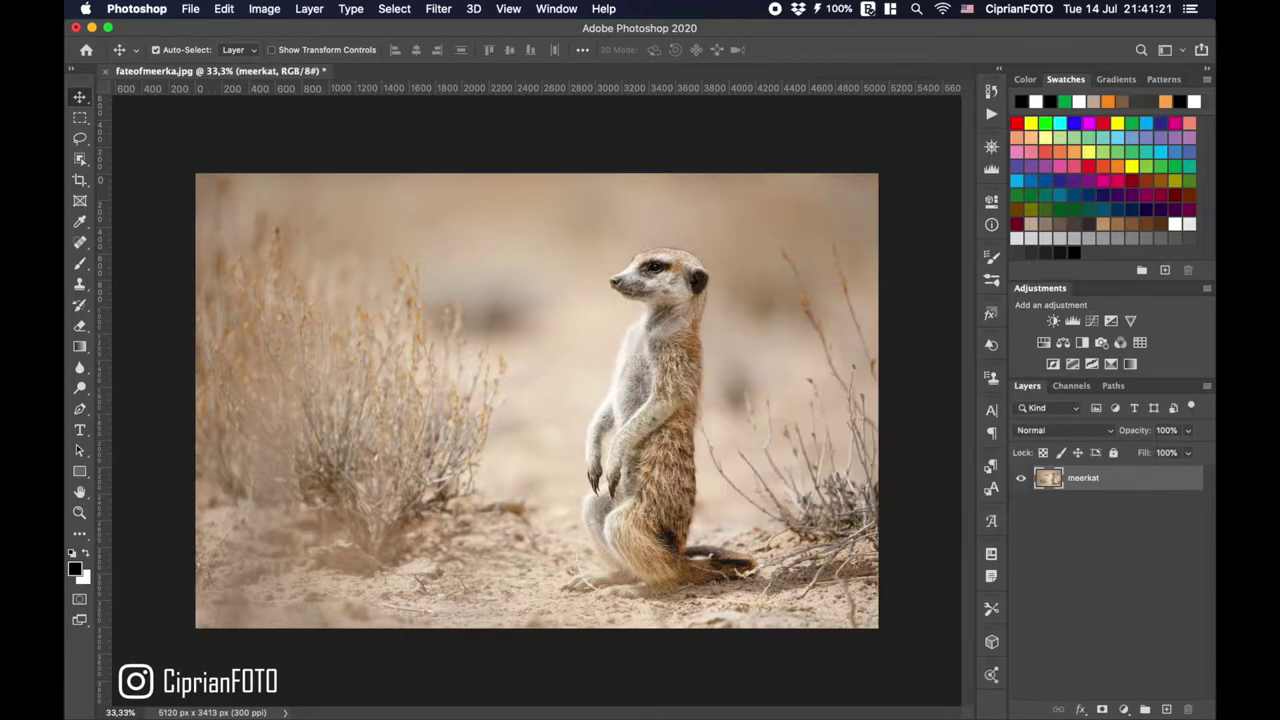
key(super+minus)
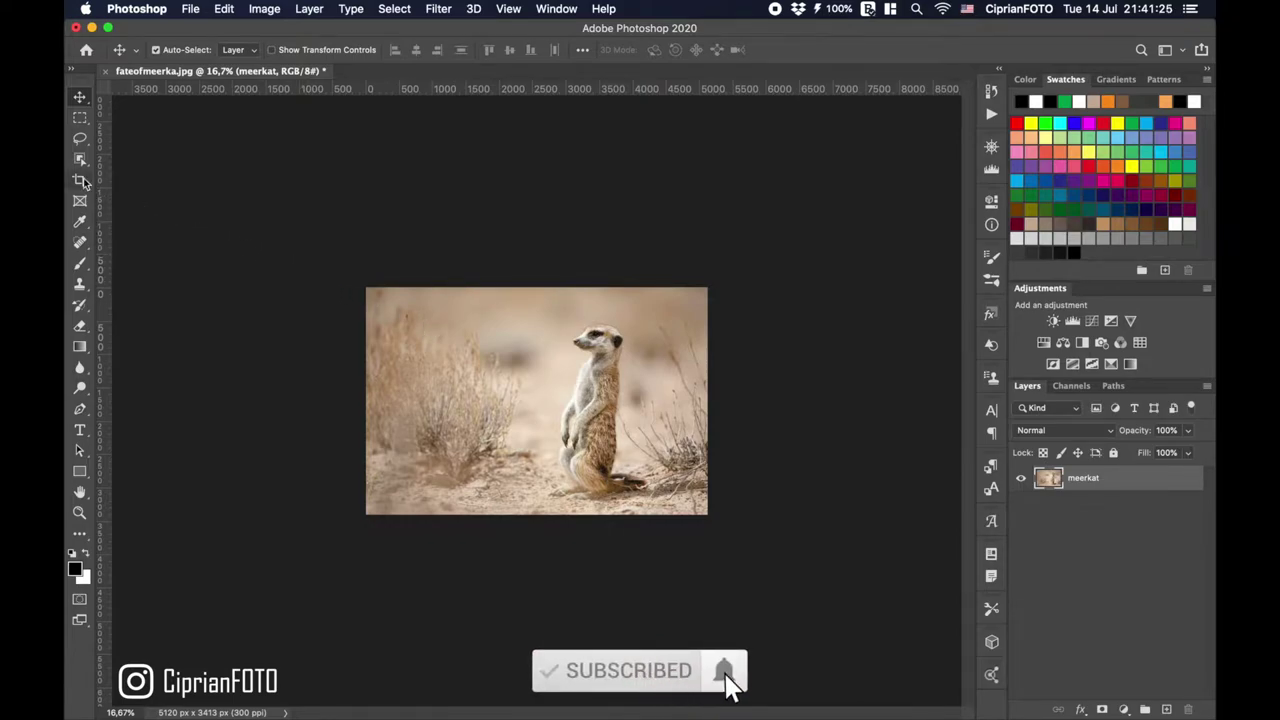
Crop-extend the canvas upward with Content-Aware fill to 5120 x 5114 px, fitted on screen.
key(c)
drag(536, 287, 537, 228)
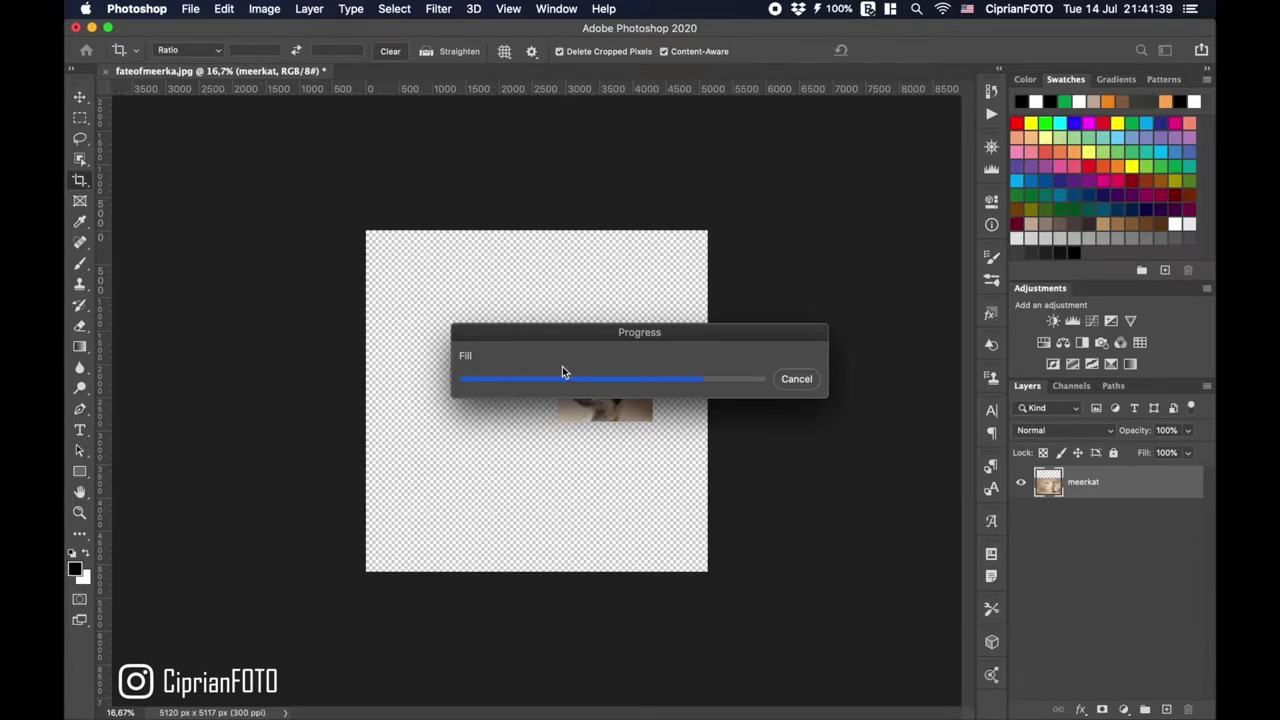
key(ctrl+0)
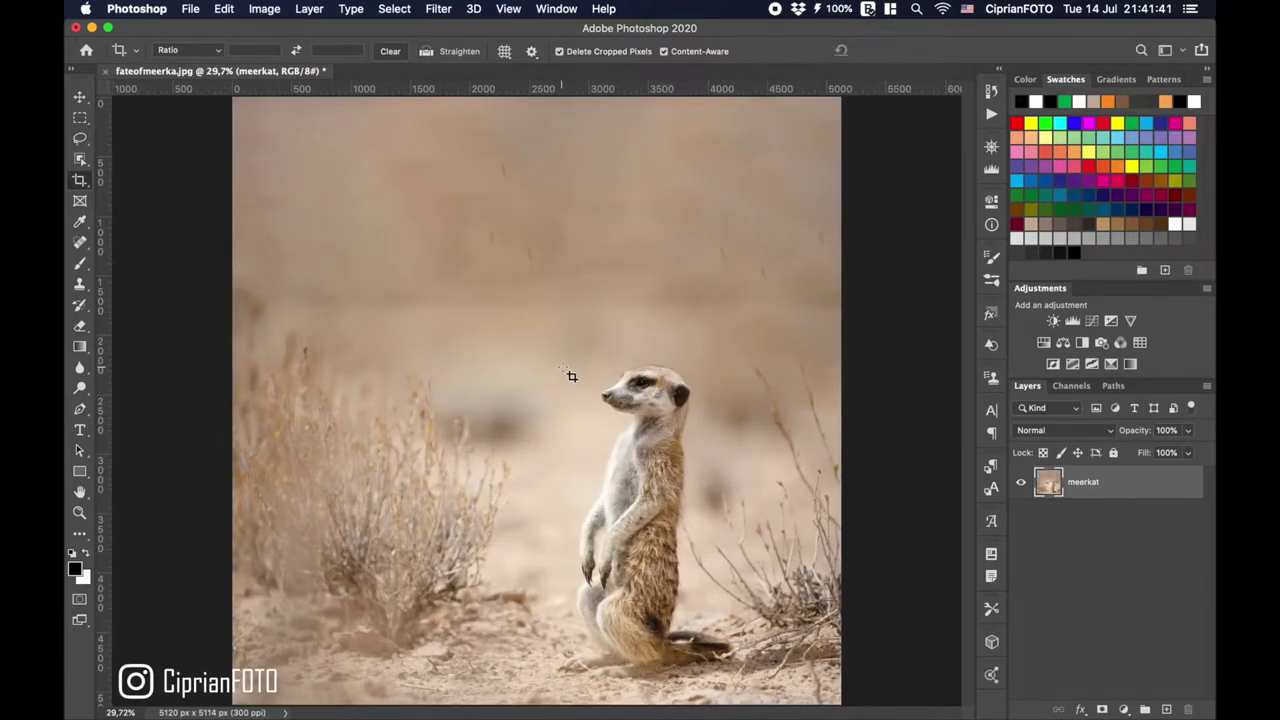
Patch away the streaky spots along the top and upper-right background.
click(80, 242)
right_click(80, 242)
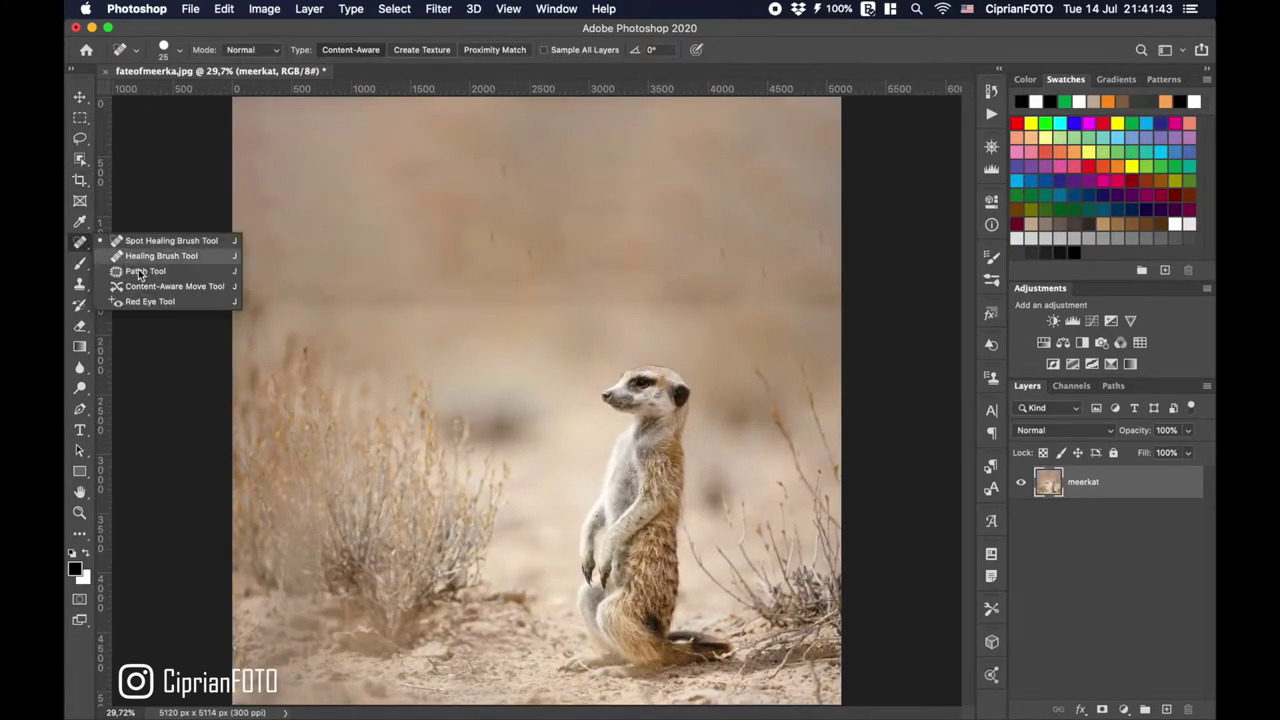
click(150, 278)
drag(523, 159, 477, 272)
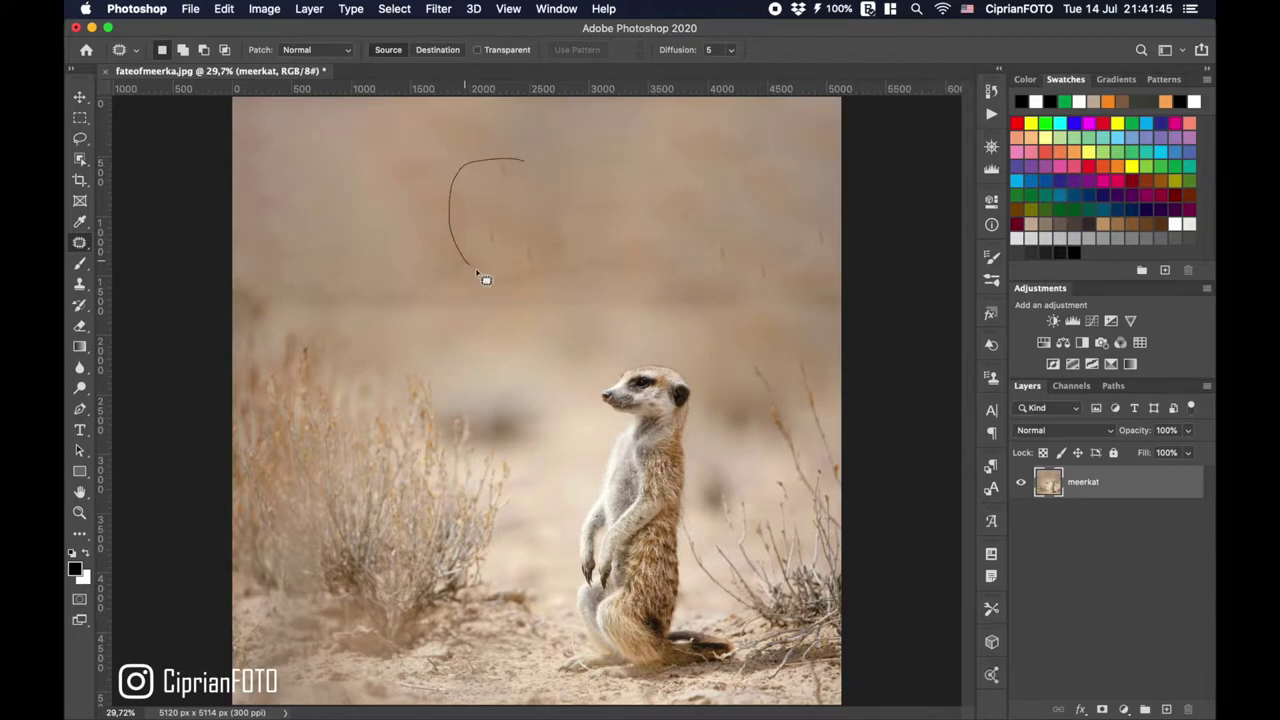
drag(575, 195, 525, 160)
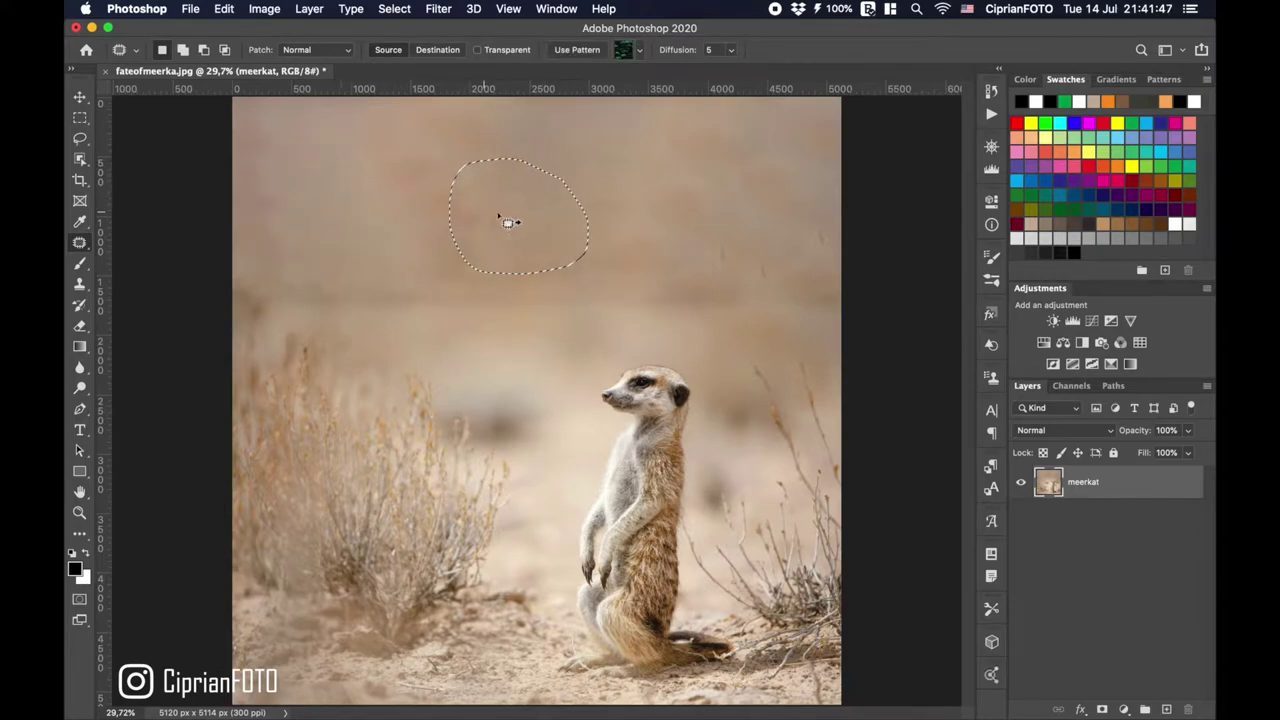
drag(686, 228, 729, 285)
drag(833, 243, 686, 226)
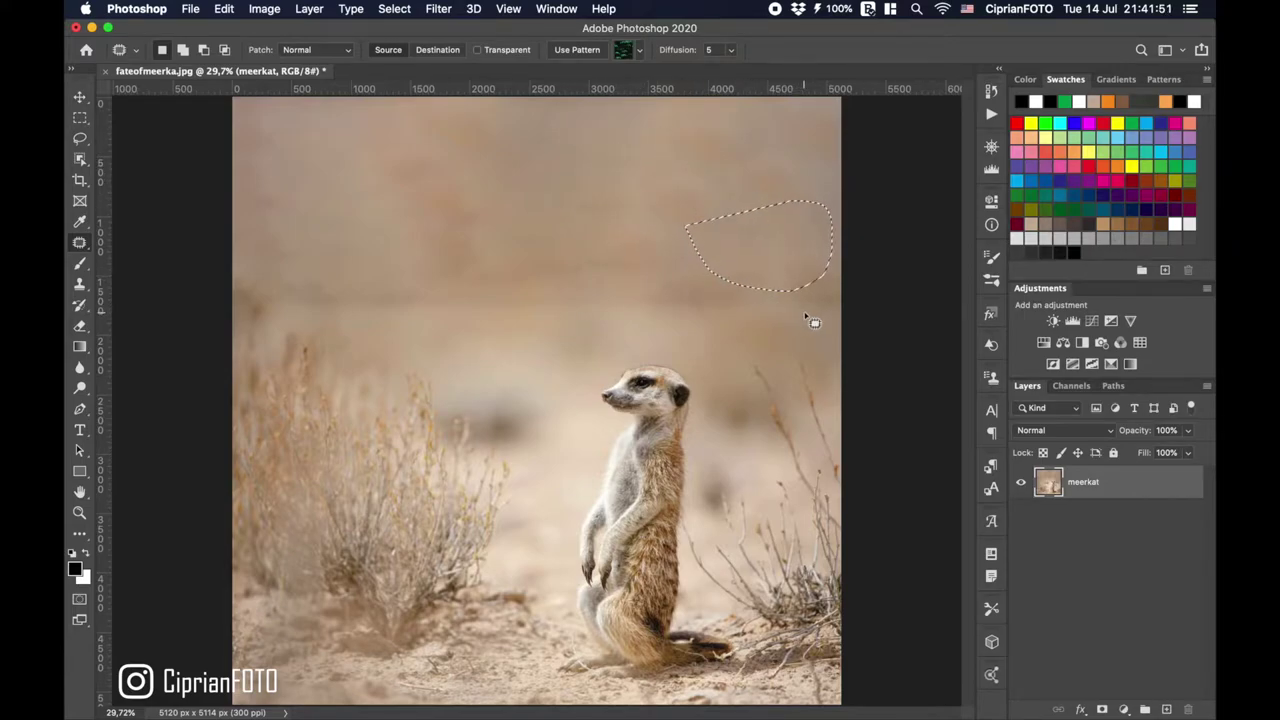
Patch the band across the background and the upper-left blemish, then deselect.
mouse_move(836, 316)
mouse_down()
mouse_move(257, 320)
mouse_move(529, 263)
mouse_move(854, 286)
mouse_move(870, 318)
mouse_up()
drag(770, 292, 716, 190)
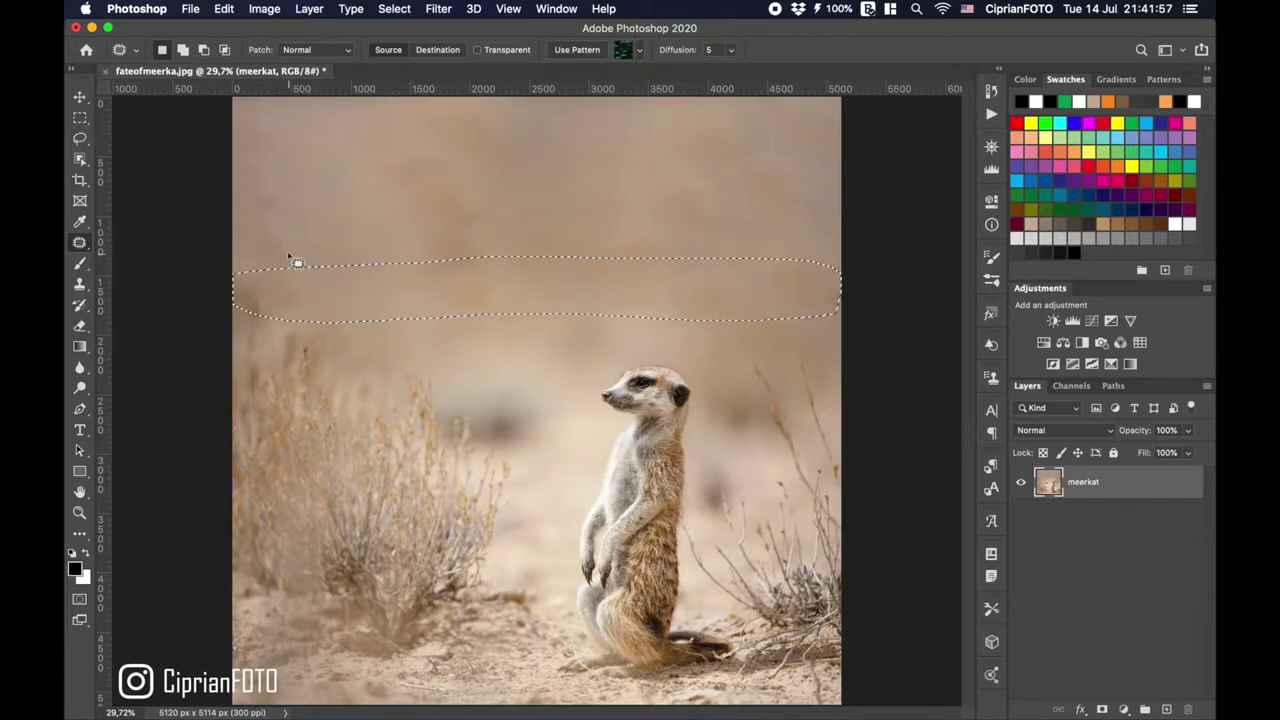
drag(291, 257, 361, 221)
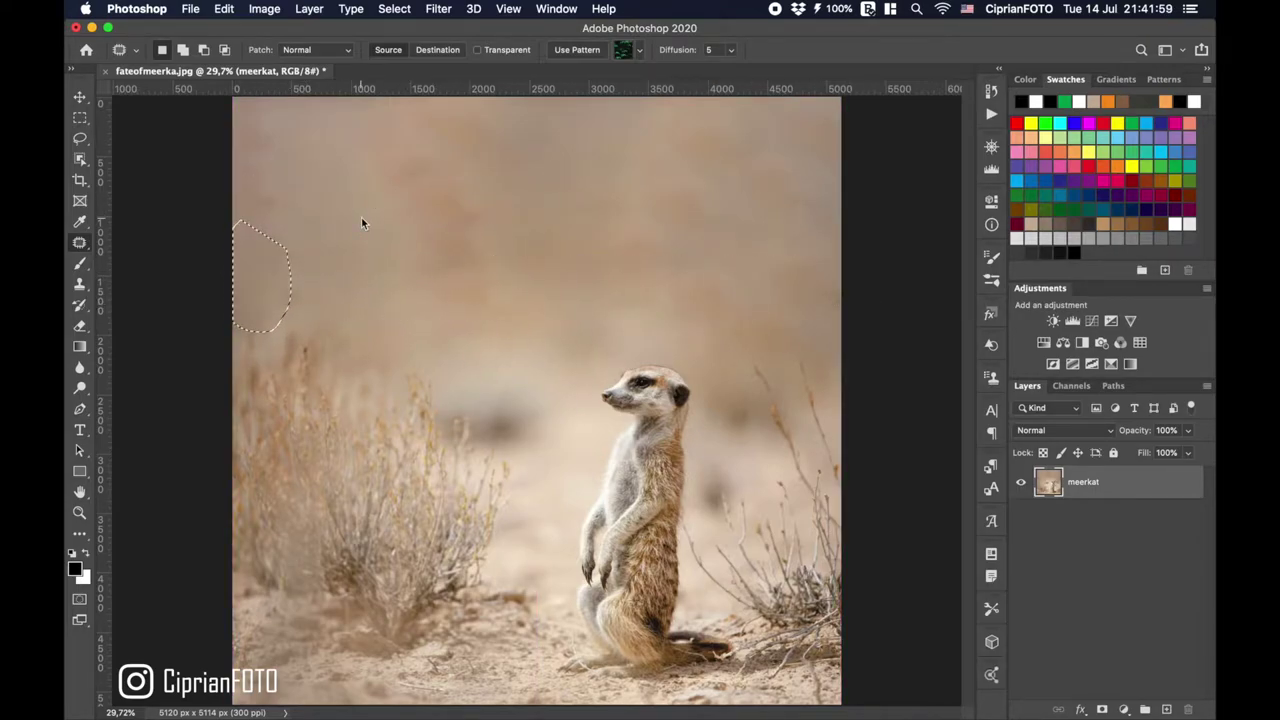
key(ctrl+d)
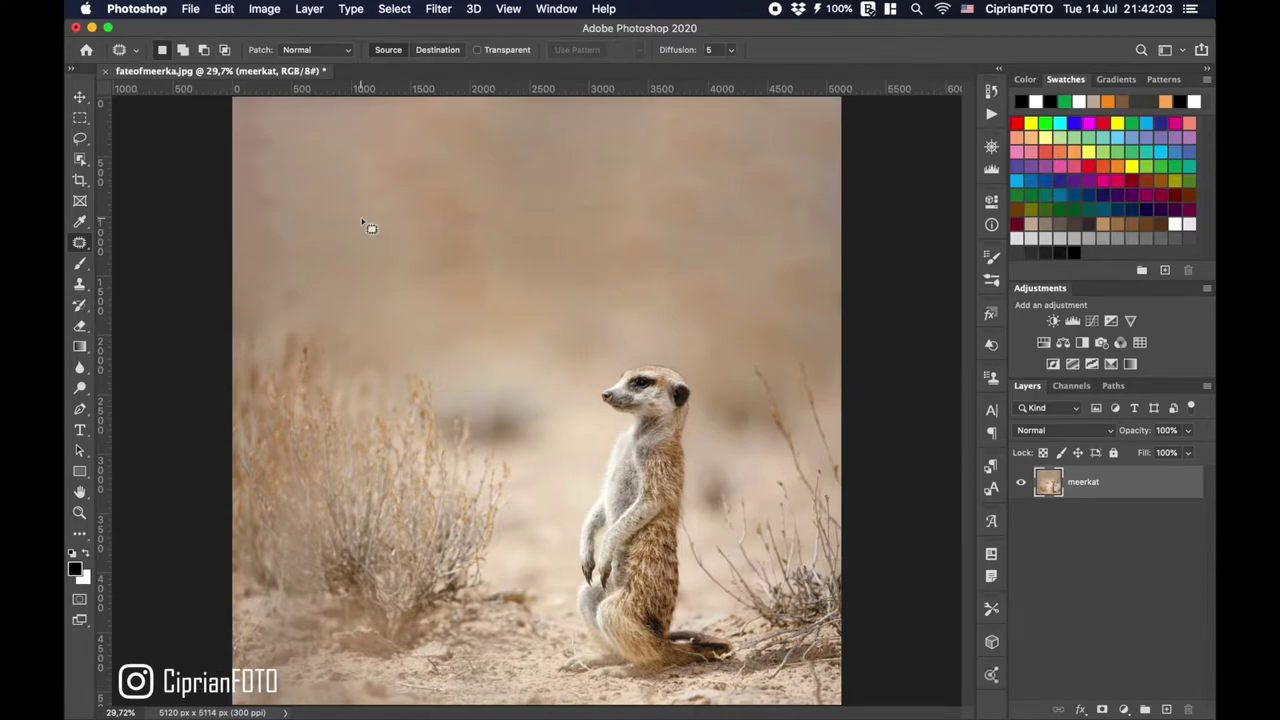
Open cobra_cut_out_000000.psd alongside the meerkat image.
key(v)
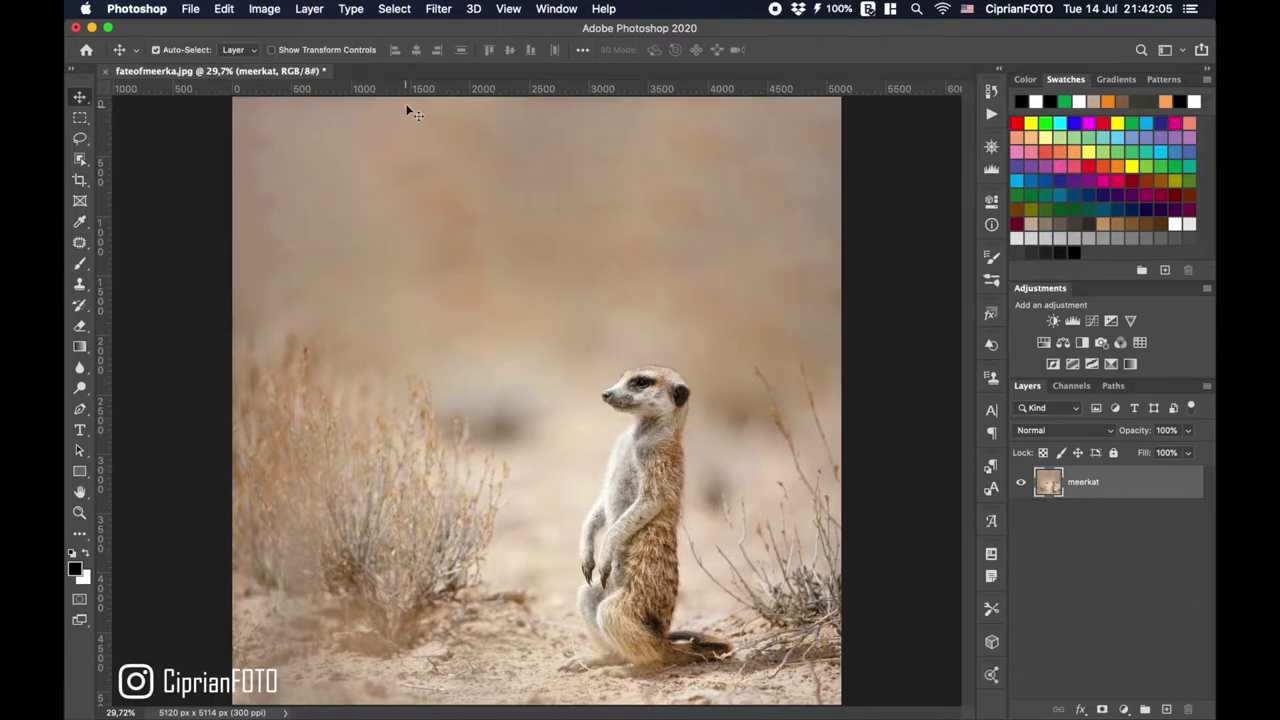
right_click(418, 72)
click(444, 163)
click(437, 86)
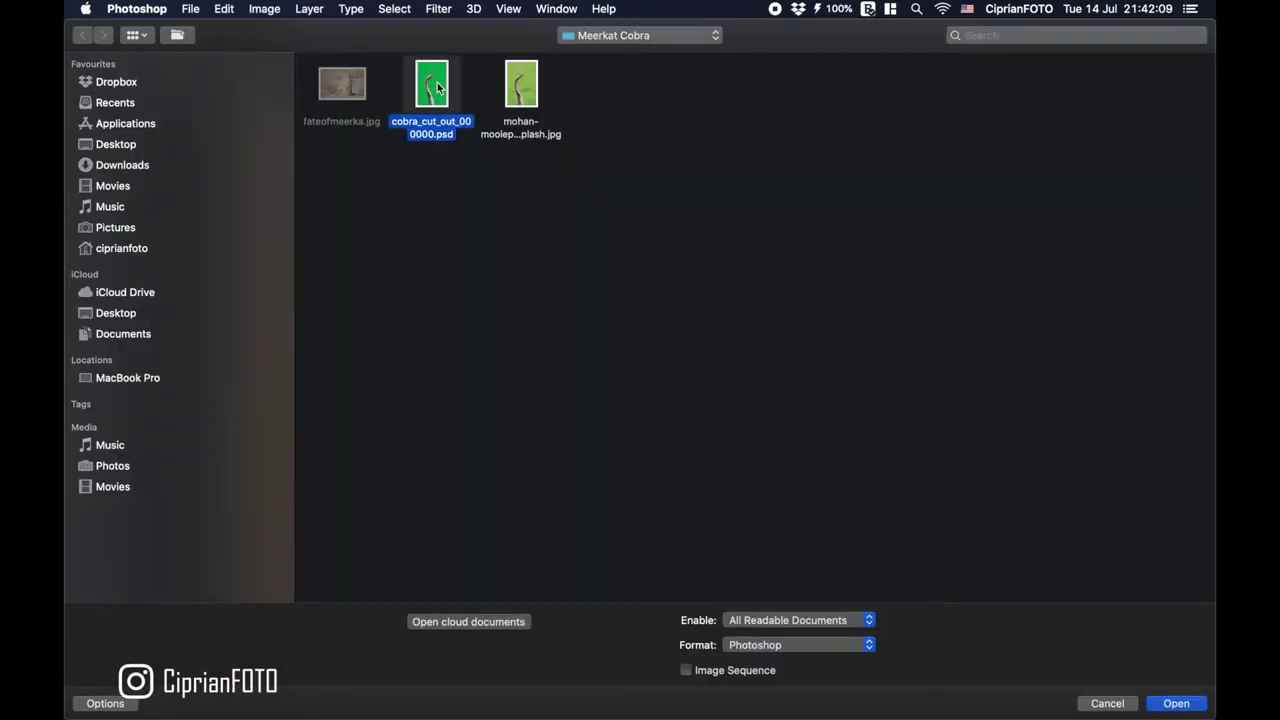
double_click(437, 86)
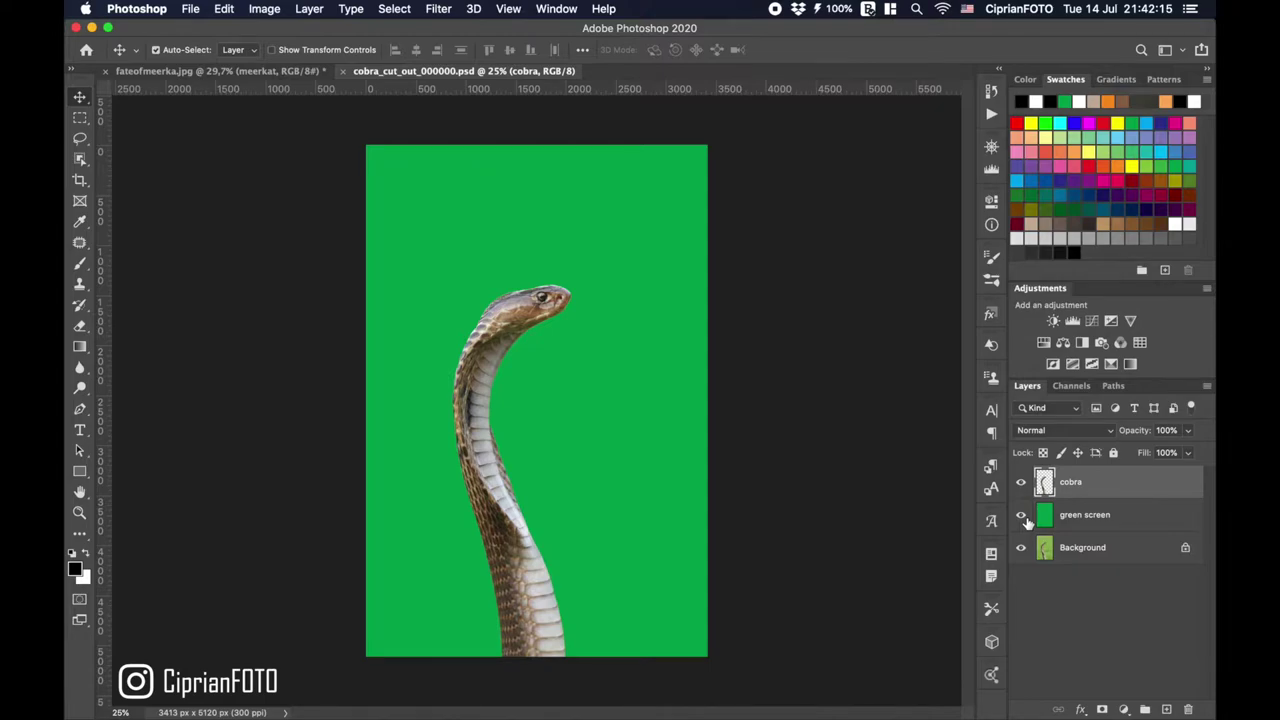
Preview the cobra without its green screen, then drag the cobra layer into the meerkat image.
click(1021, 516)
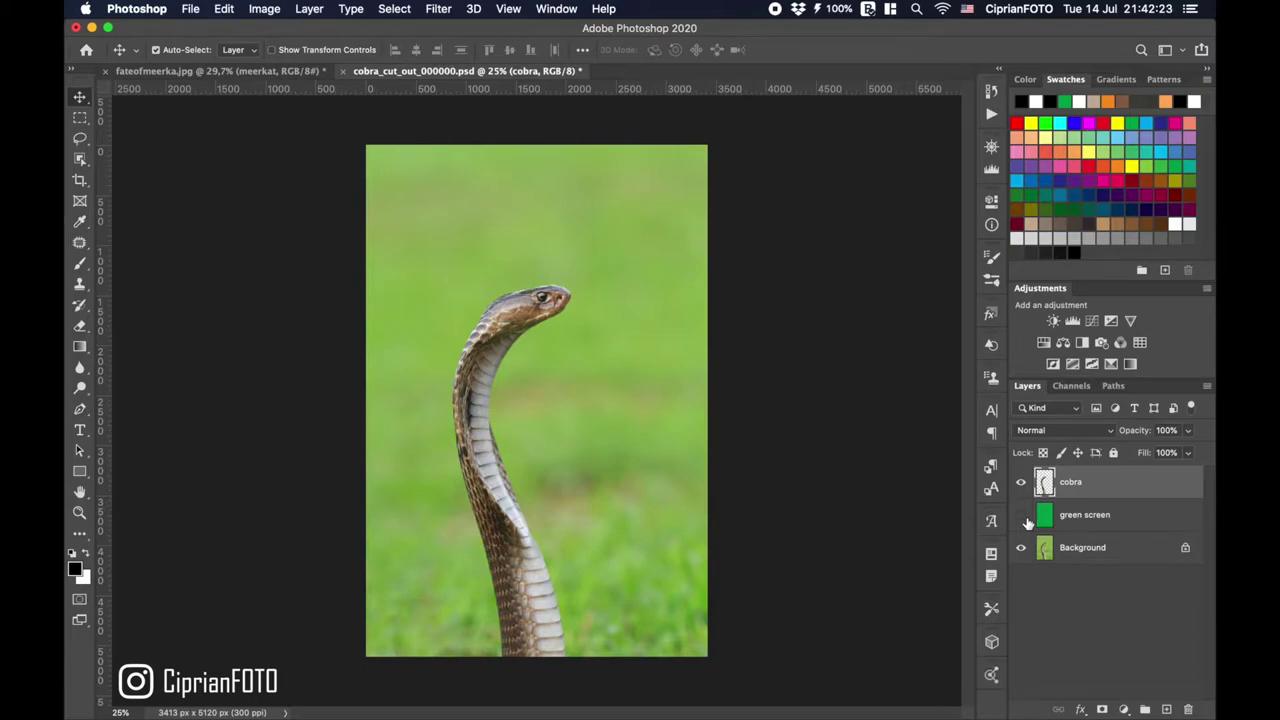
click(1021, 516)
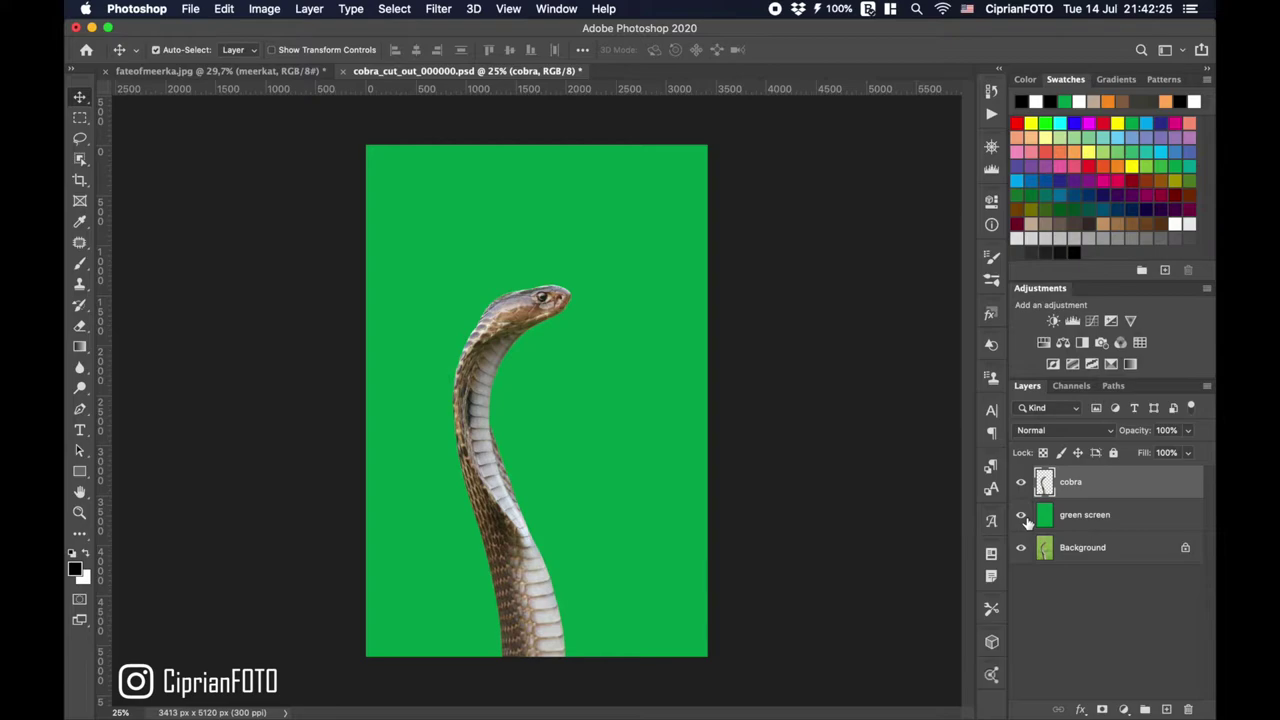
mouse_move(482, 437)
mouse_down()
mouse_move(446, 288)
mouse_move(532, 367)
mouse_up()
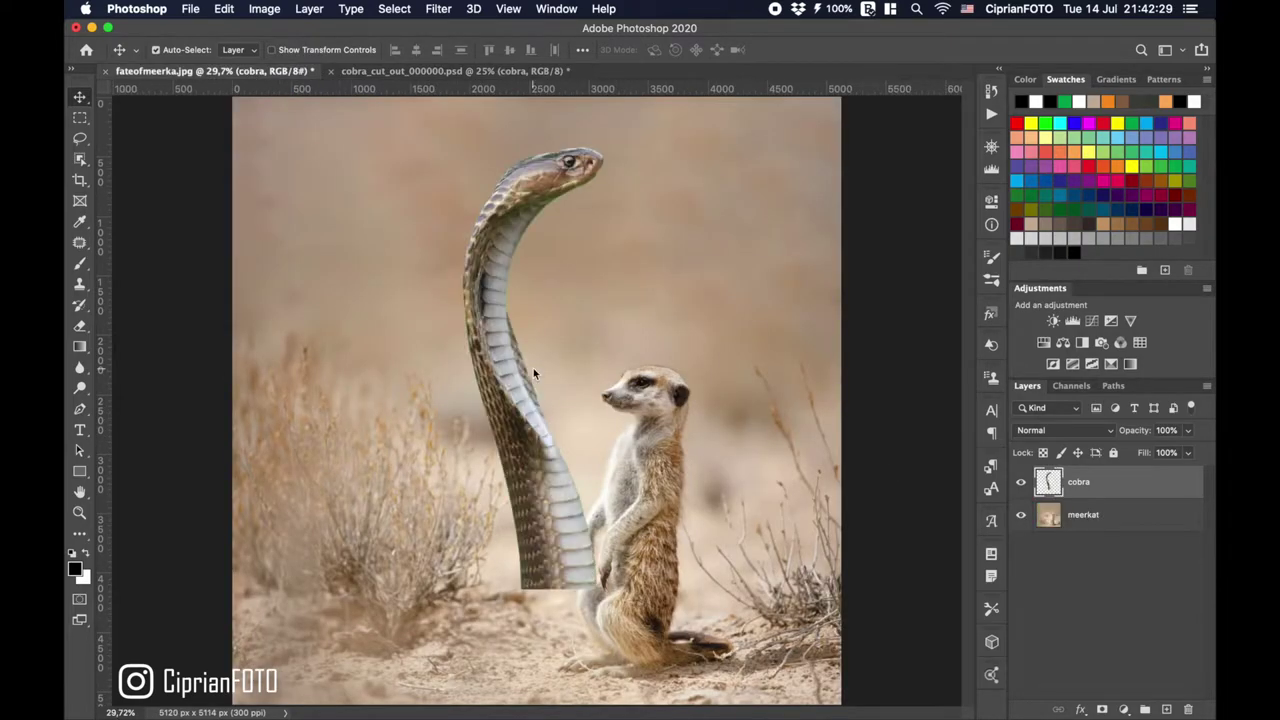
Convert the cobra layer to a smart object and flip it in Free Transform.
right_click(1156, 486)
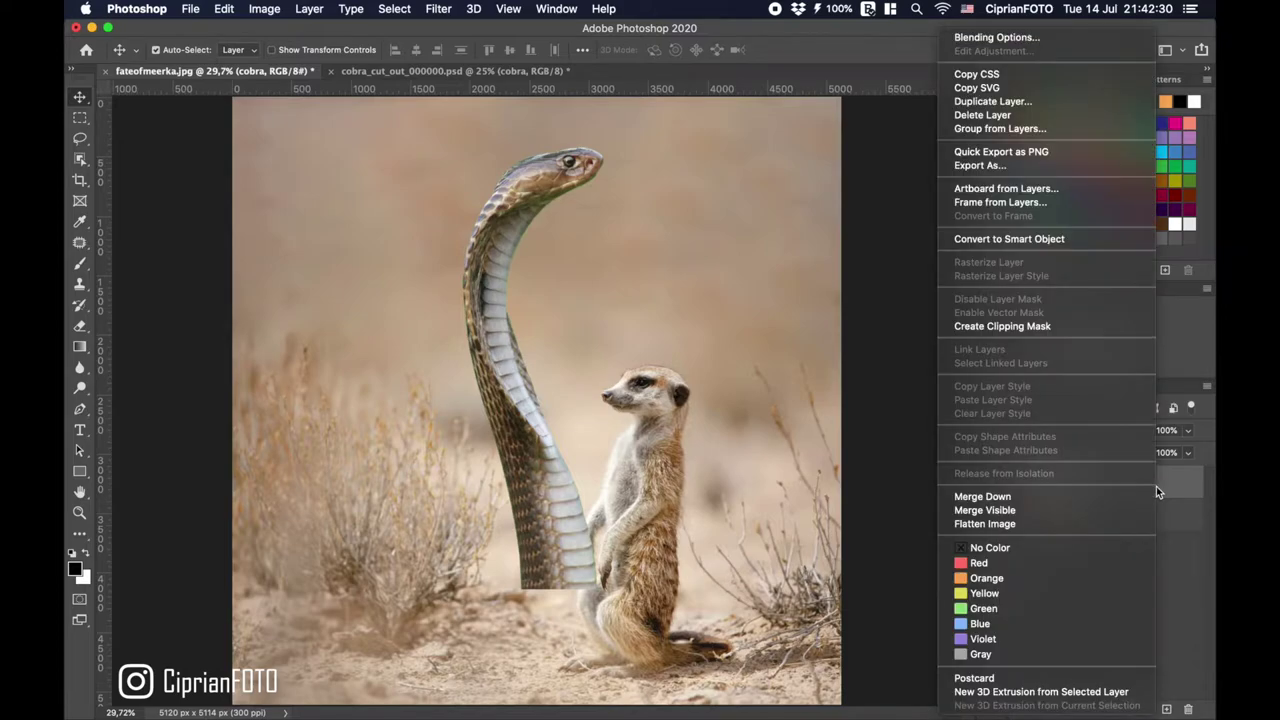
click(1052, 240)
key(ctrl+t)
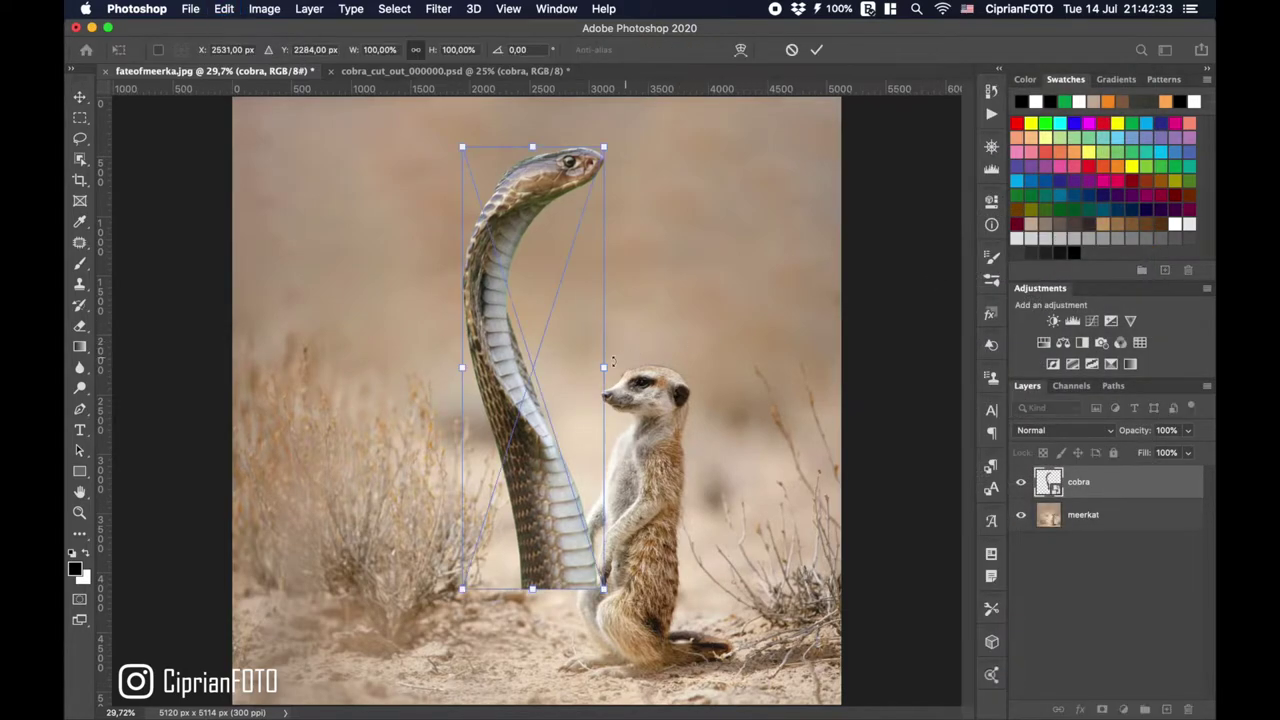
right_click(513, 388)
click(578, 636)
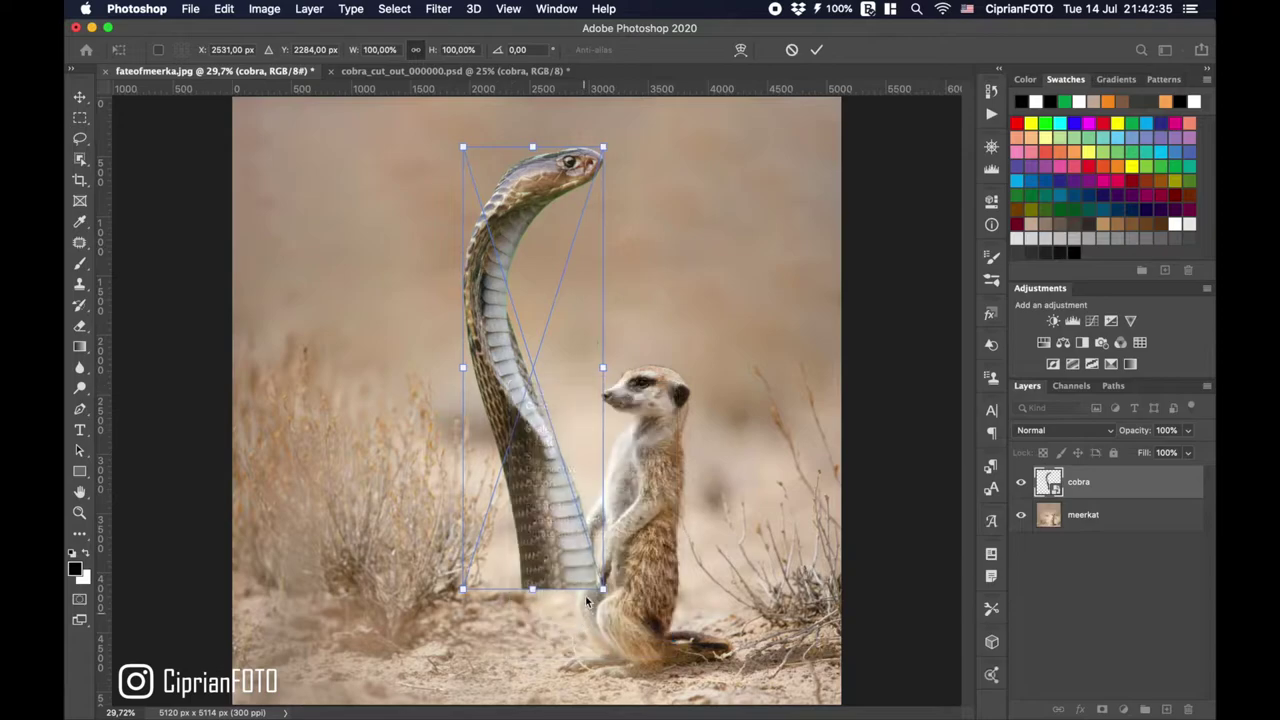
Rotate the cobra about 175° and position it over the meerkat's body.
drag(536, 536, 657, 532)
drag(732, 607, 777, 563)
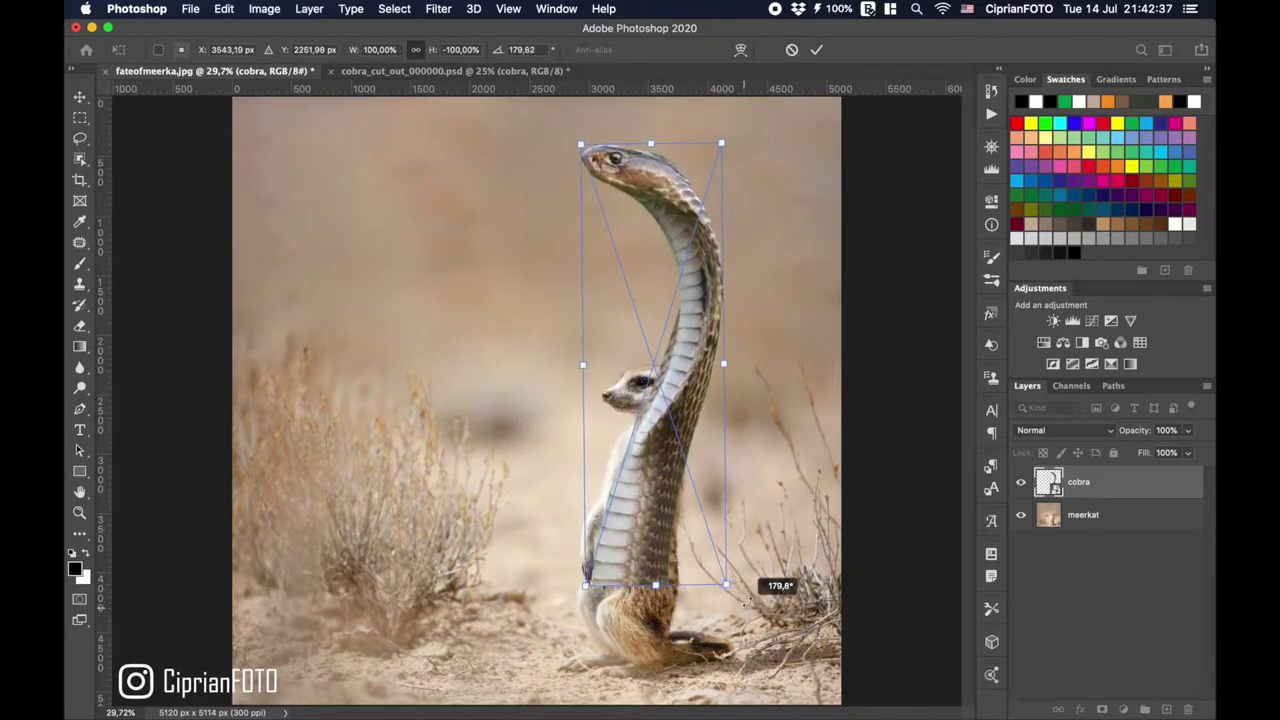
drag(656, 454, 649, 450)
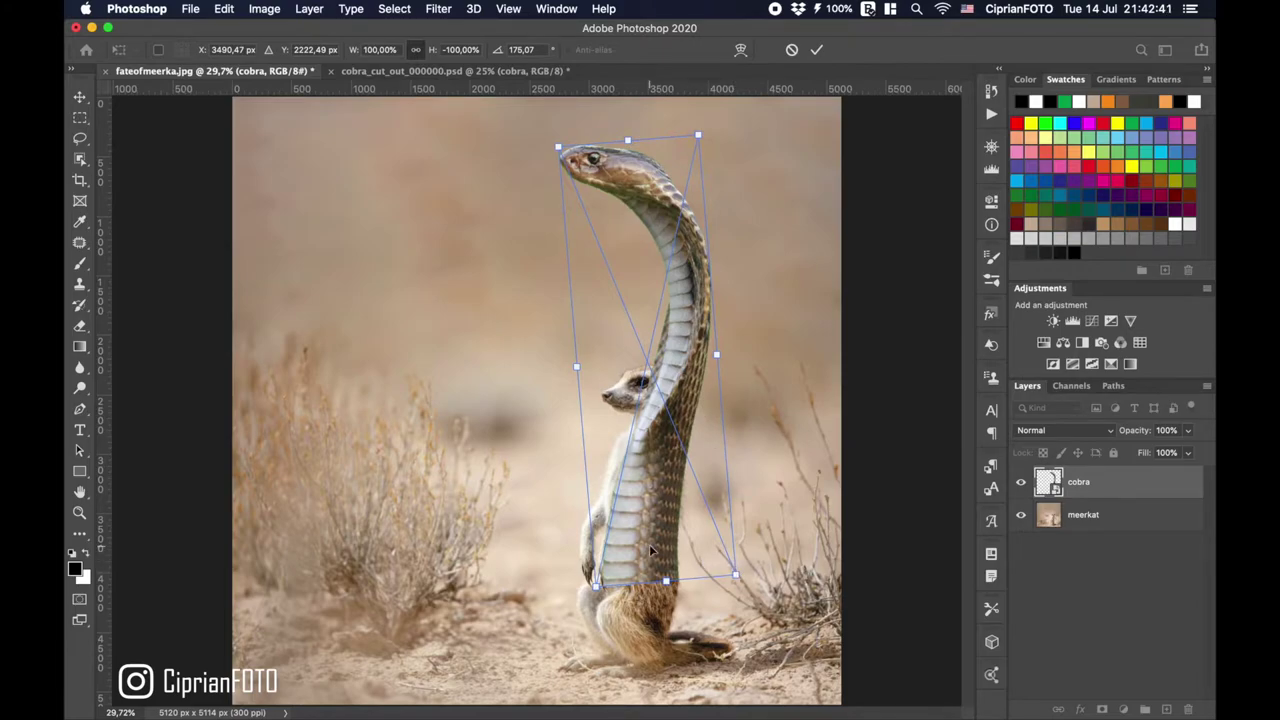
drag(651, 549, 650, 551)
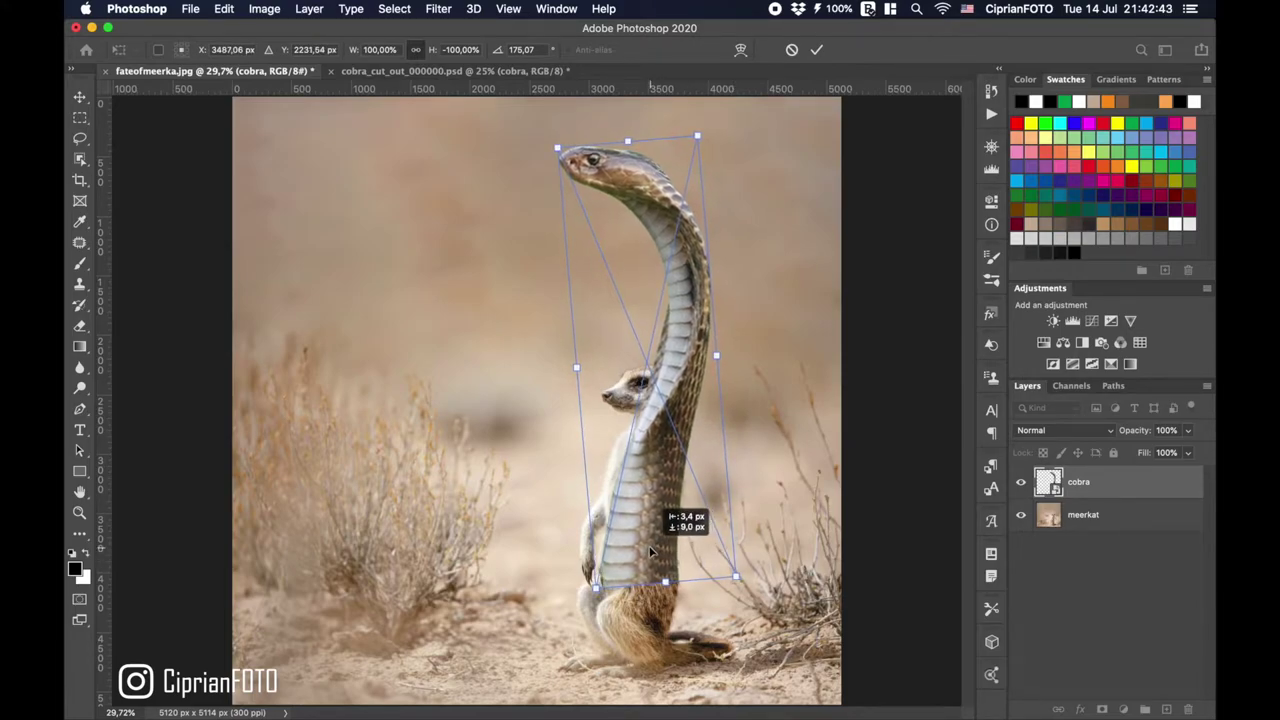
Warp the cobra's lower body to curve around the meerkat's torso and commit it.
right_click(630, 506)
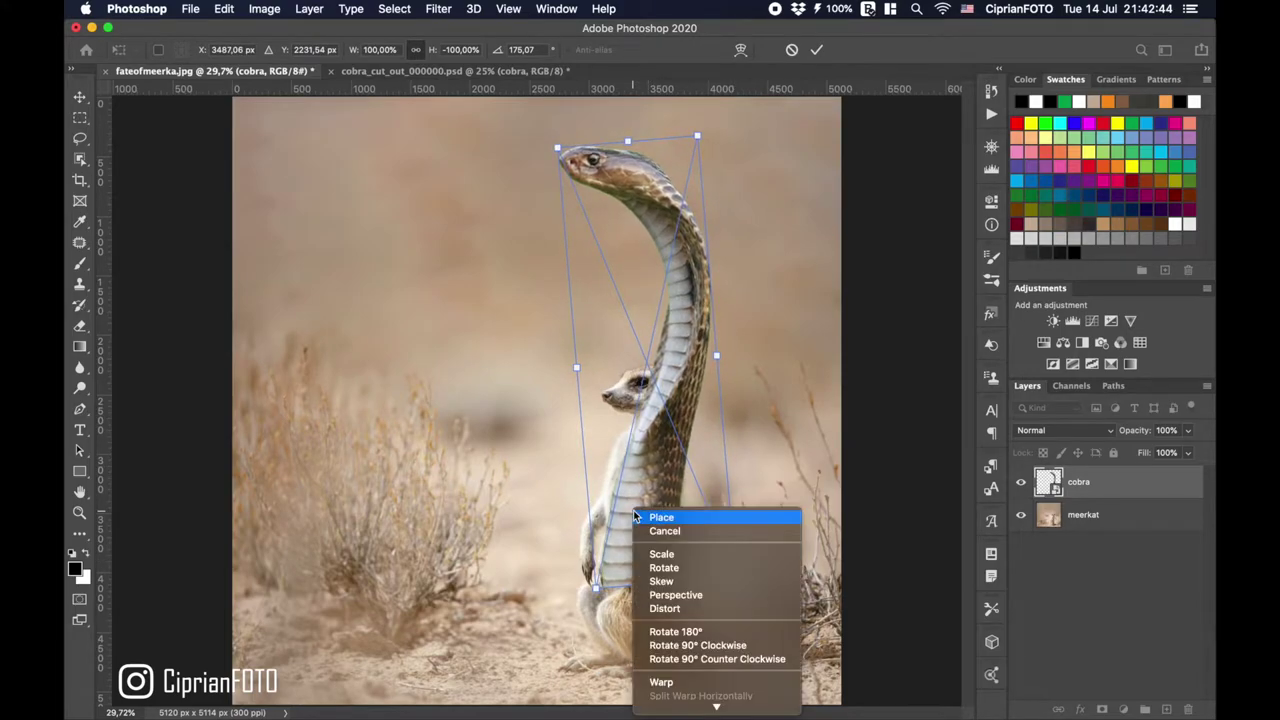
click(660, 683)
drag(582, 445, 546, 427)
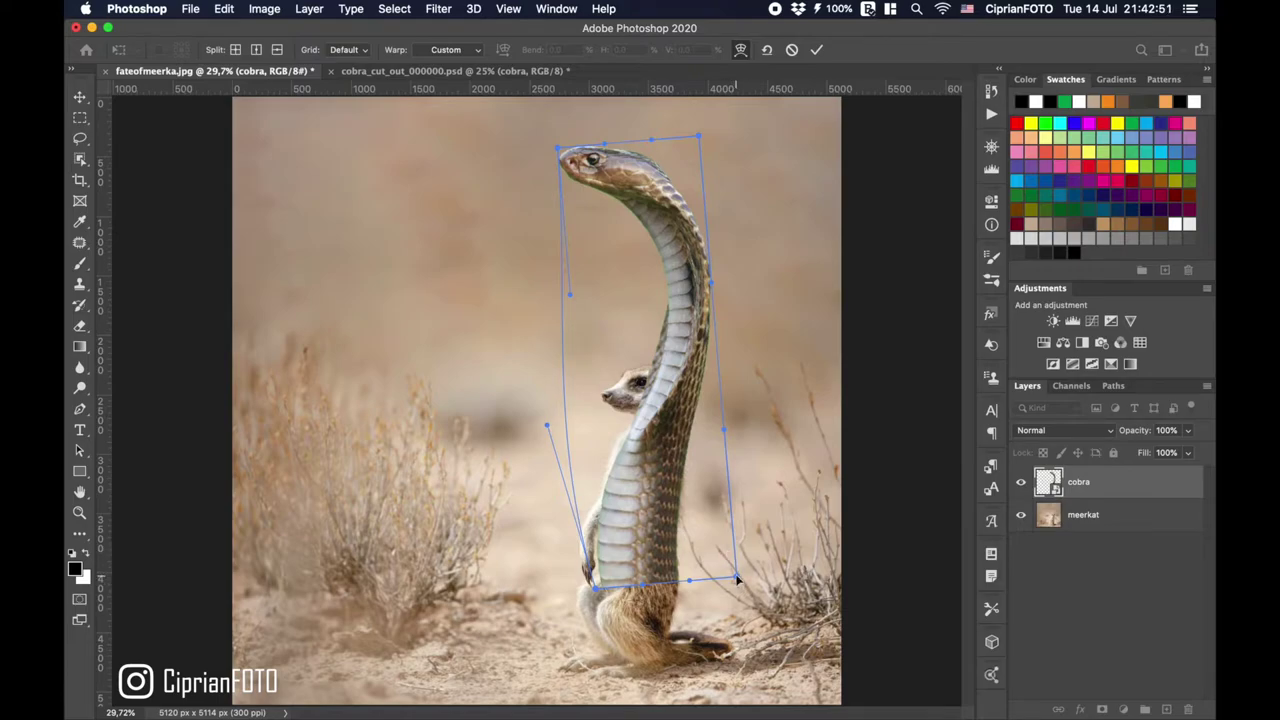
mouse_move(736, 578)
mouse_down()
mouse_move(757, 581)
mouse_move(746, 584)
mouse_up()
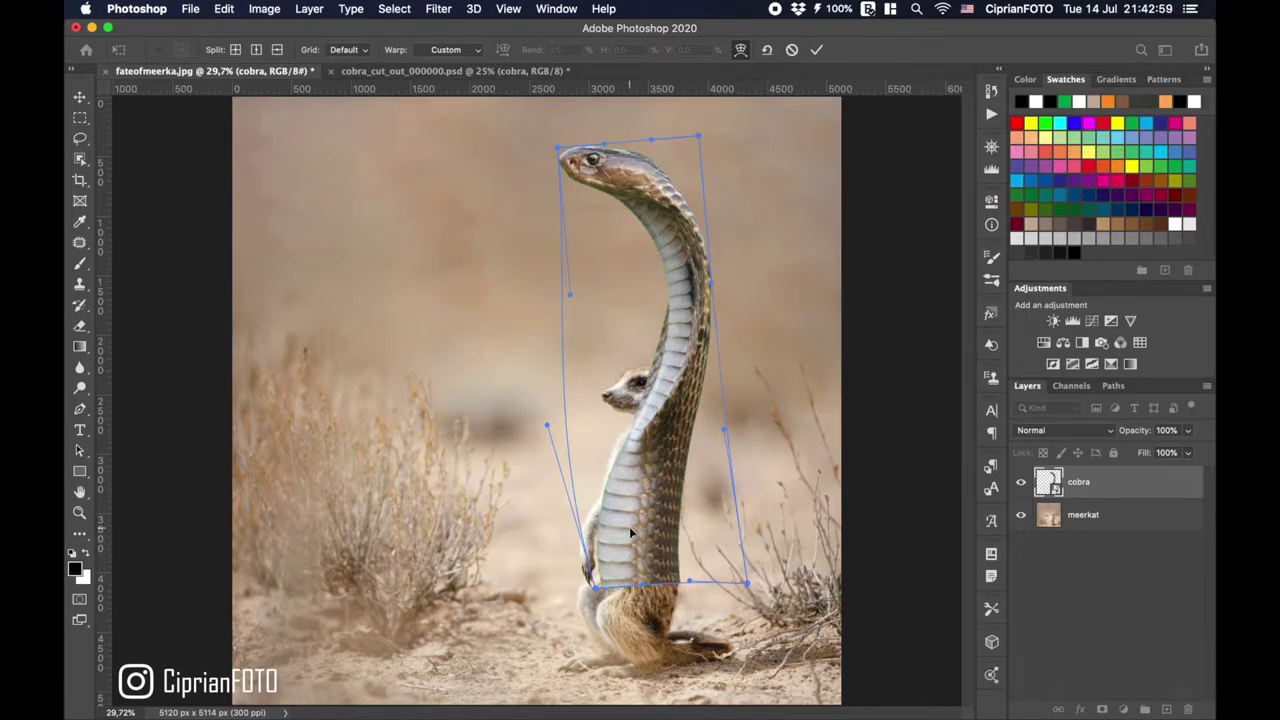
click(820, 50)
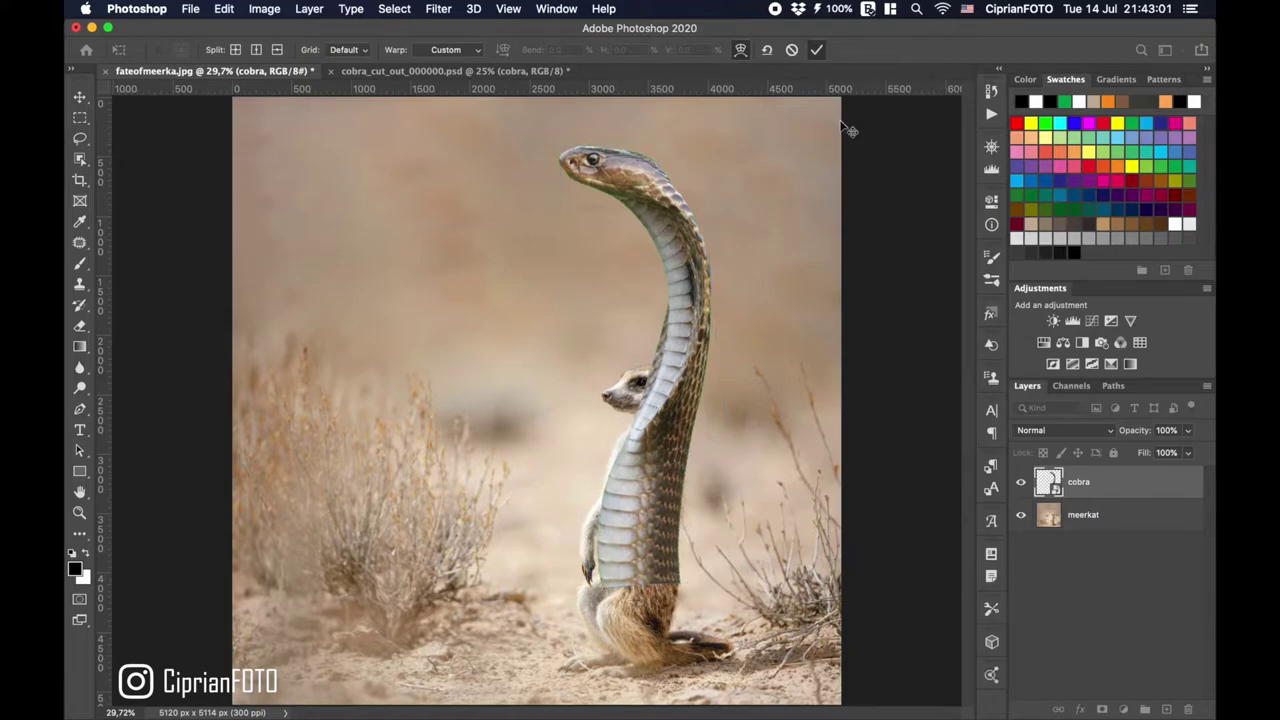
Add a Hue/Saturation adjustment clipped to the cobra with Greens saturation at -100.
click(1063, 342)
click(854, 489)
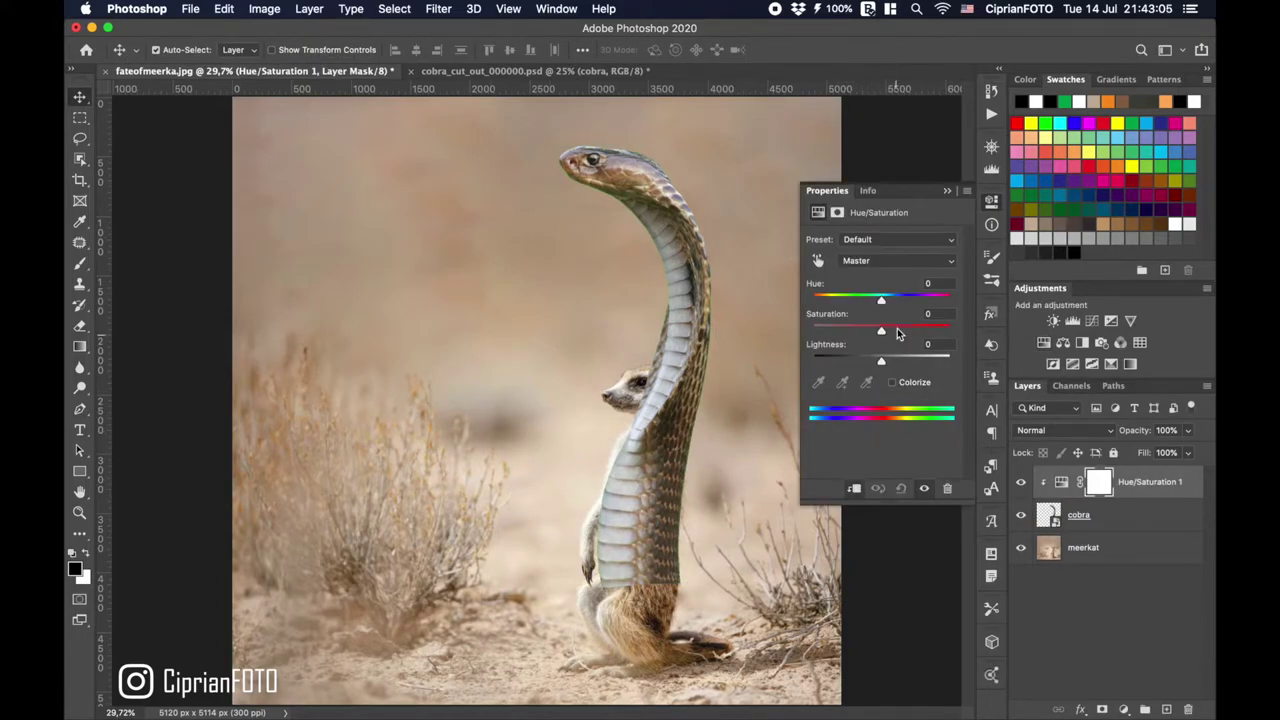
click(862, 262)
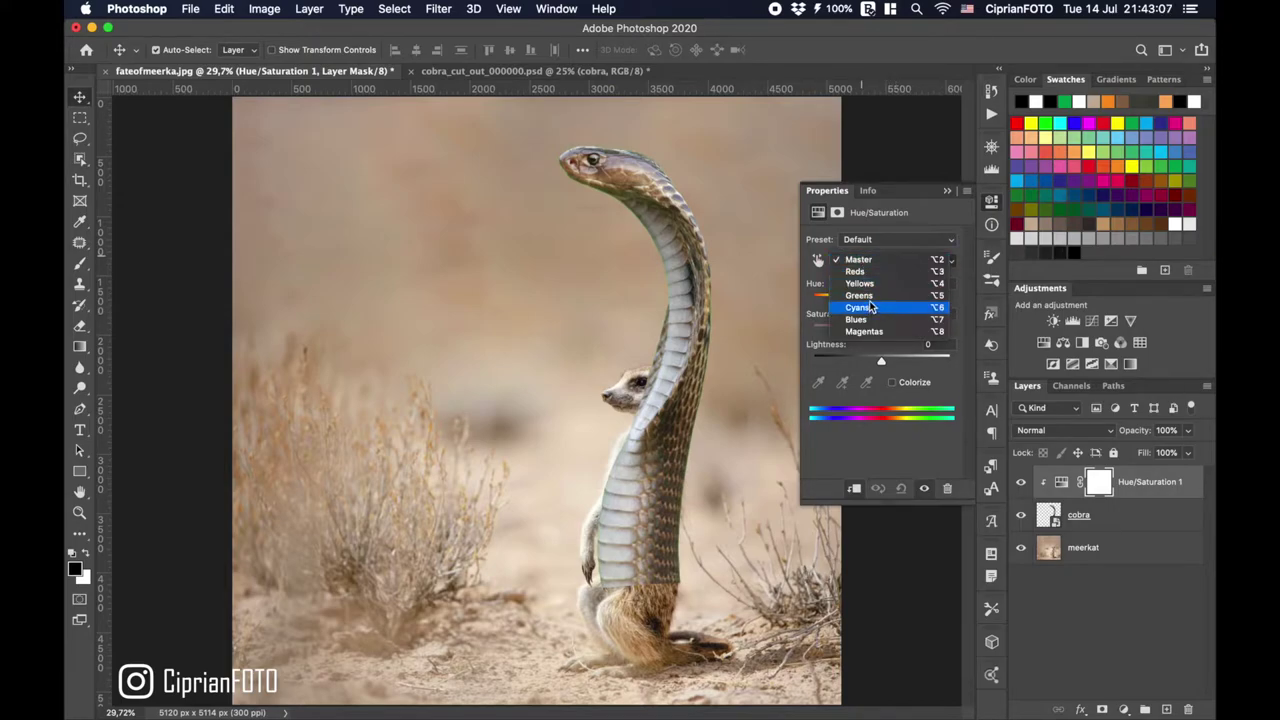
click(870, 298)
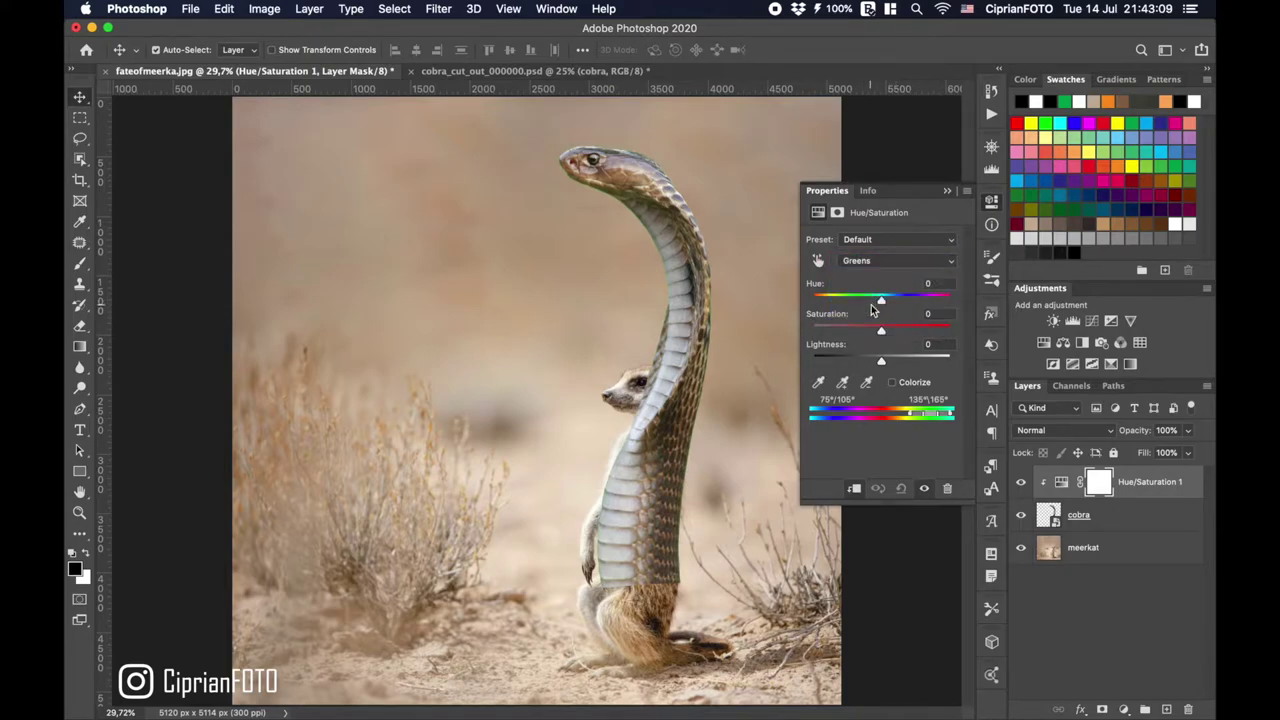
drag(881, 333, 782, 333)
Set Cyans and Magentas saturation to -100.
click(886, 260)
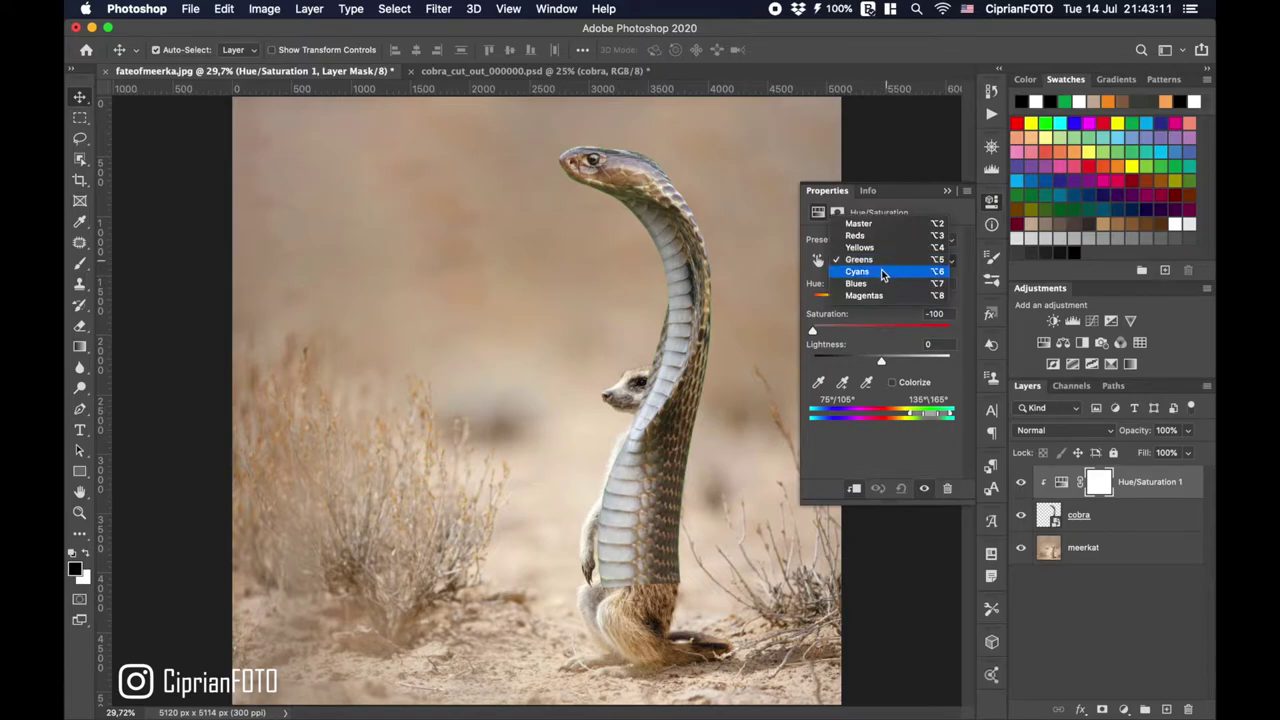
click(872, 349)
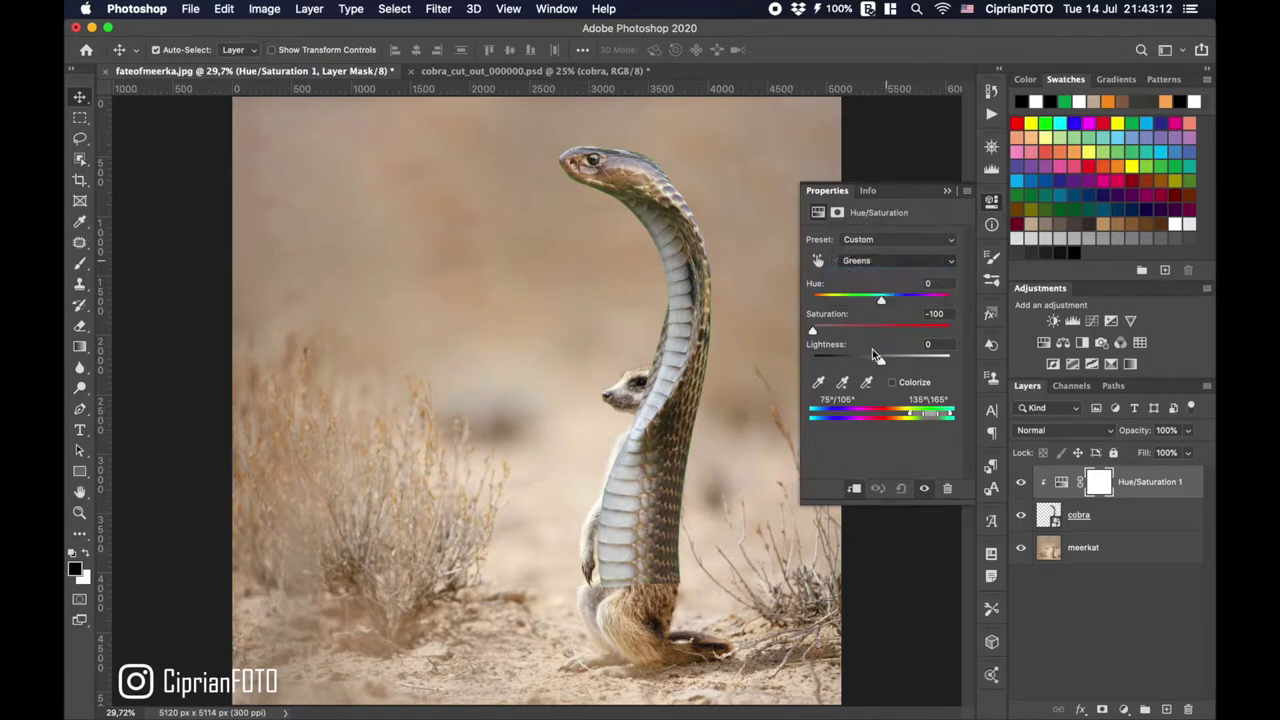
click(865, 272)
click(865, 274)
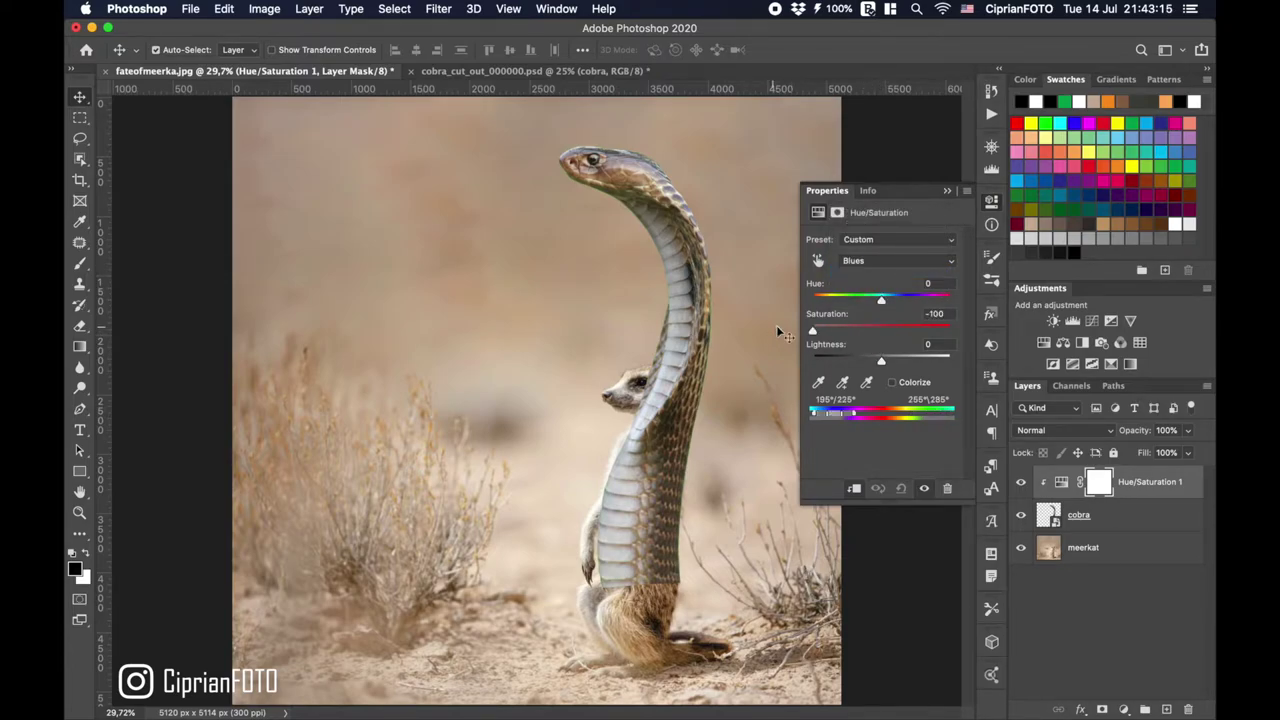
click(866, 265)
click(872, 274)
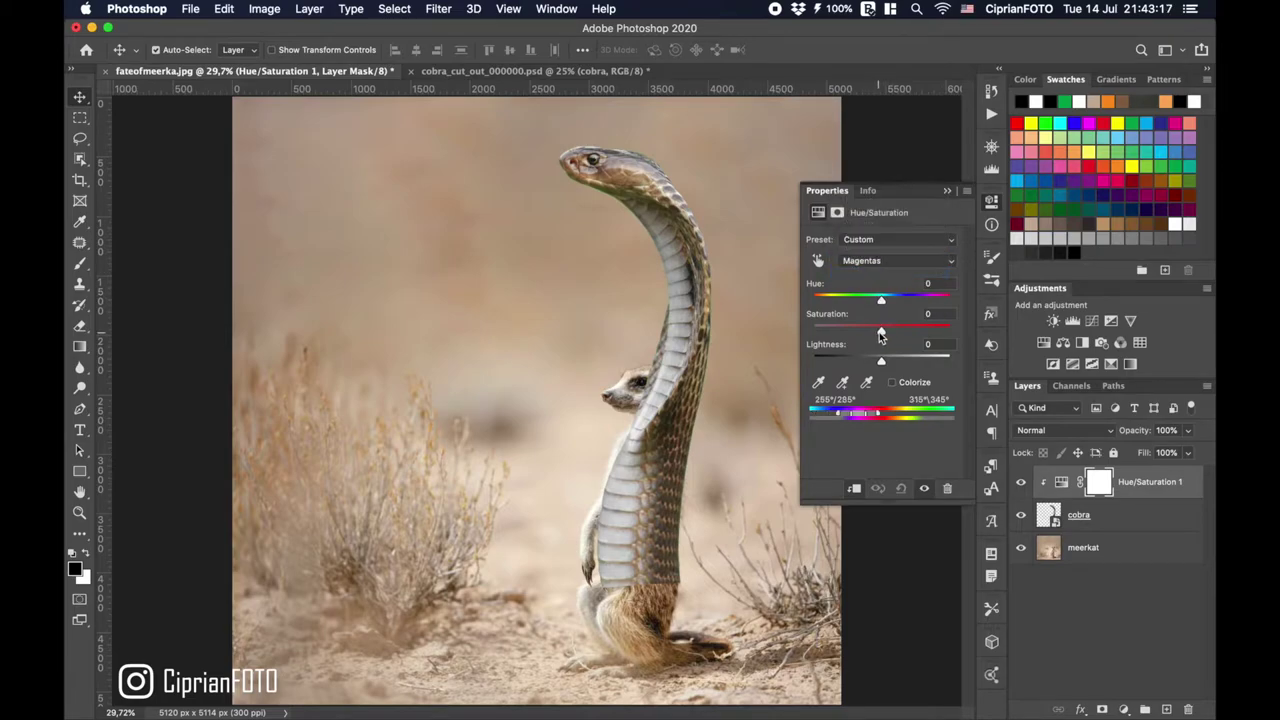
drag(880, 332, 763, 335)
Lower Yellows saturation to -20 and close the adjustment properties.
click(865, 270)
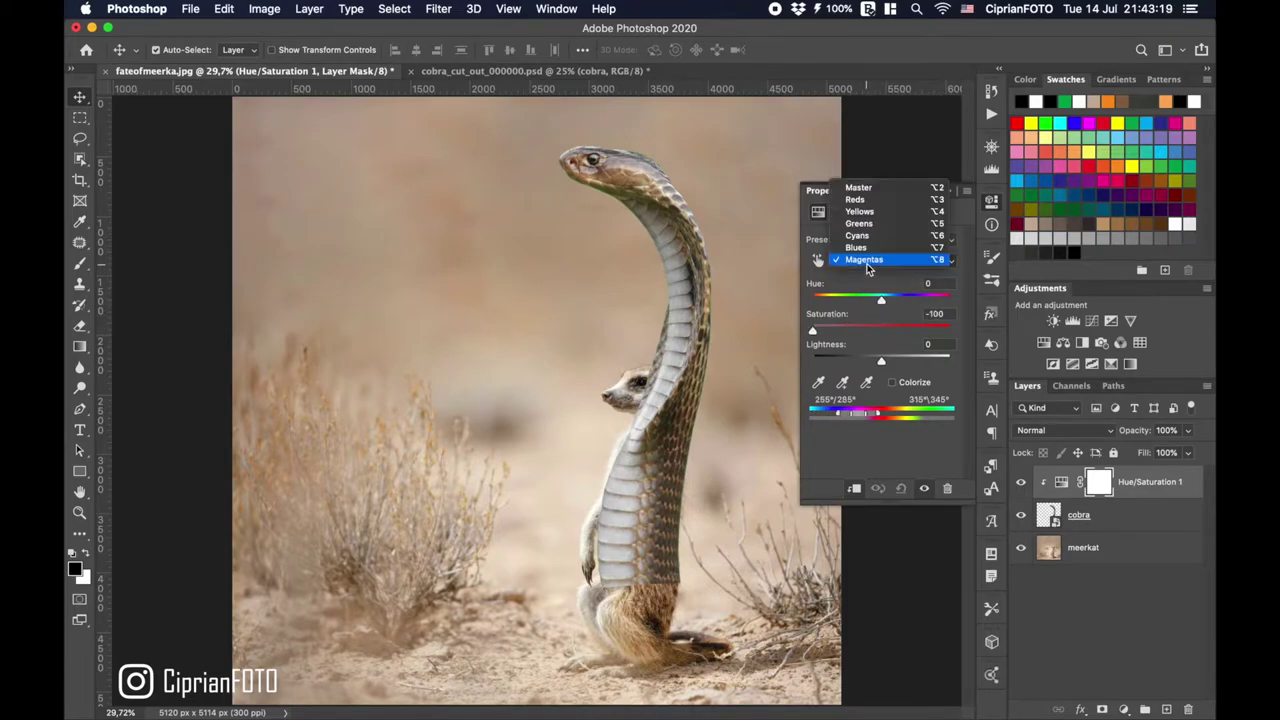
click(860, 210)
drag(882, 341, 858, 338)
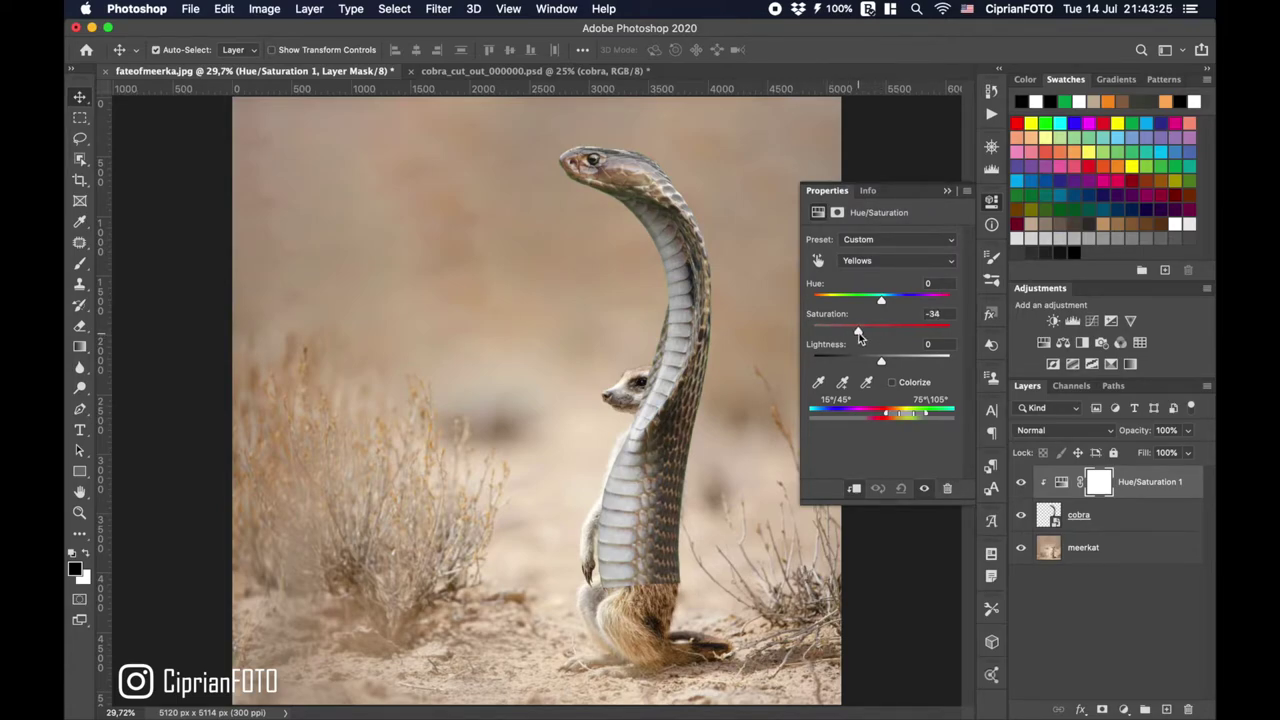
click(947, 191)
click(1047, 516)
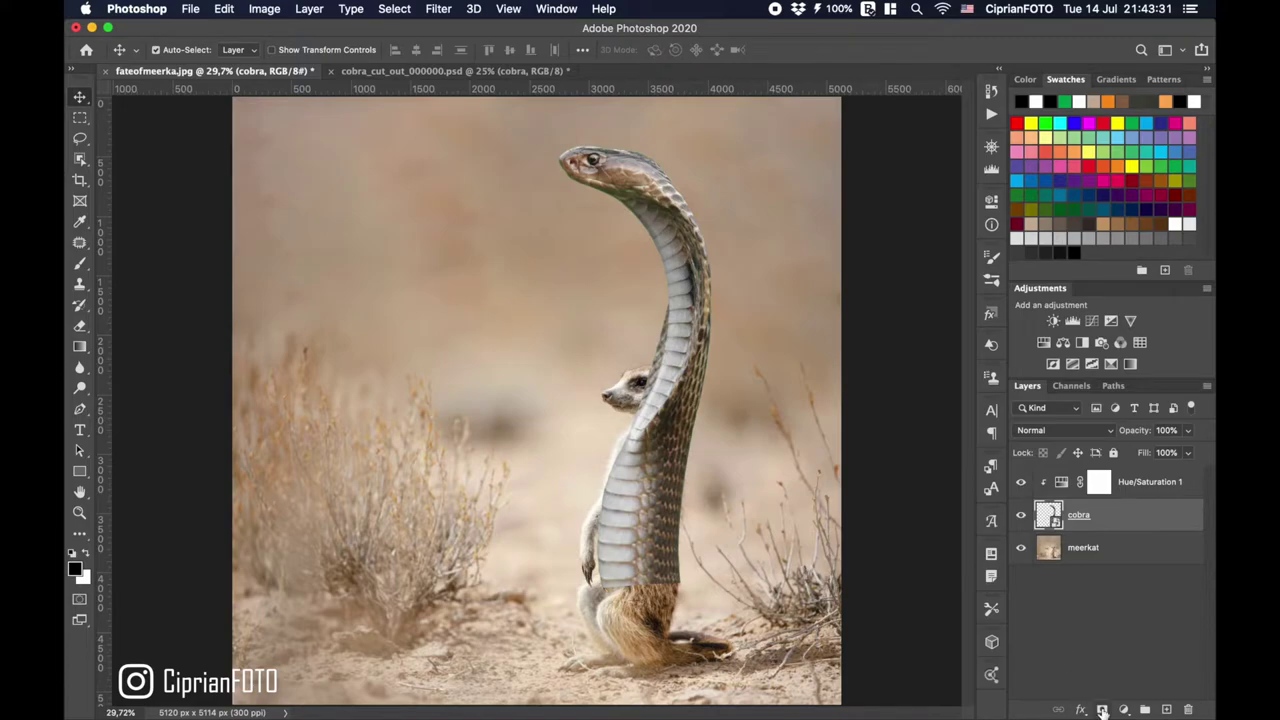
Add a mask to the cobra and select everything outside the cobra on the meerkat layer.
click(1102, 709)
super+click(1047, 516)
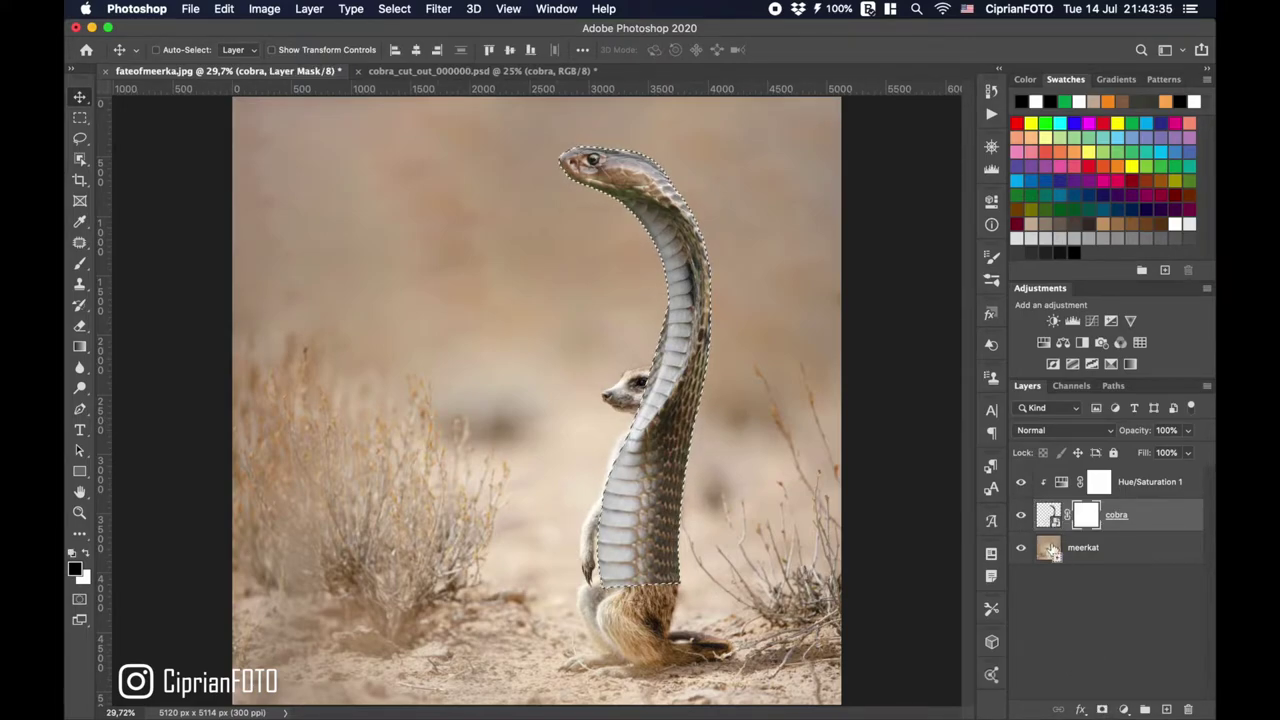
key(super+shift+i)
click(1050, 550)
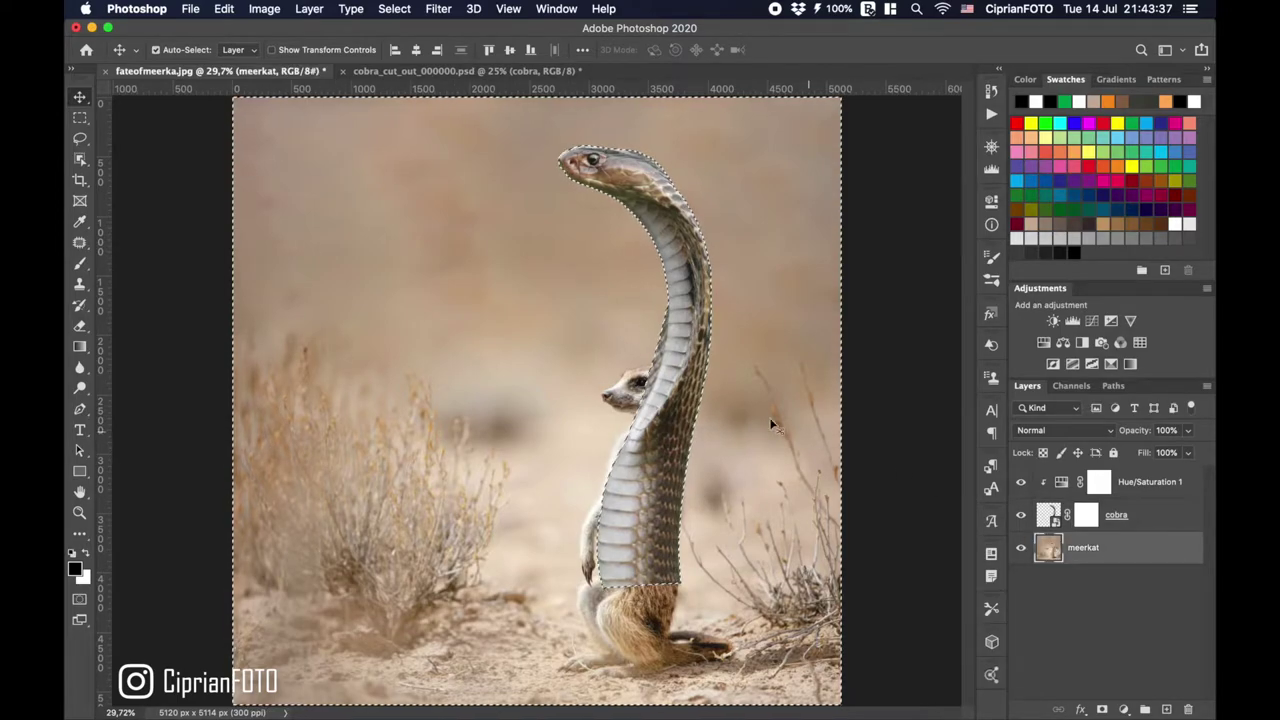
Clone background texture over the meerkat's head with an enlarged Clone Stamp, then deselect.
click(80, 284)
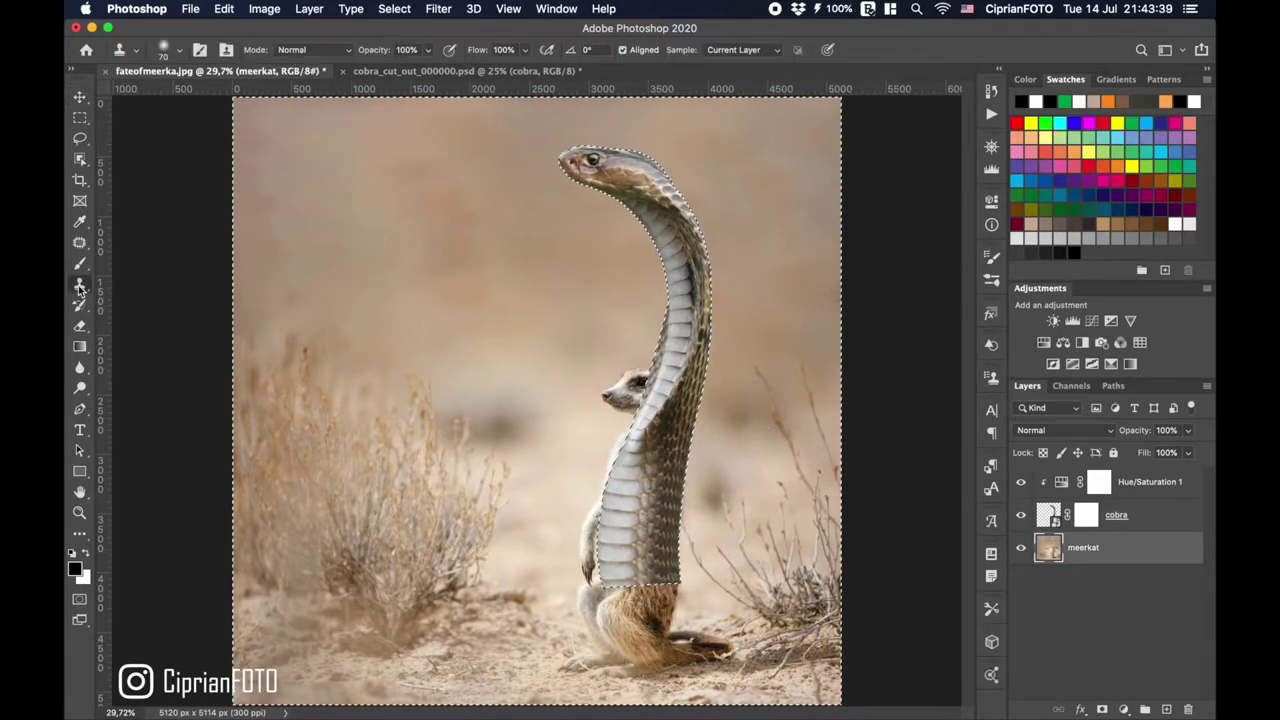
key(bracketright)
key(bracketright)
key(bracketright)
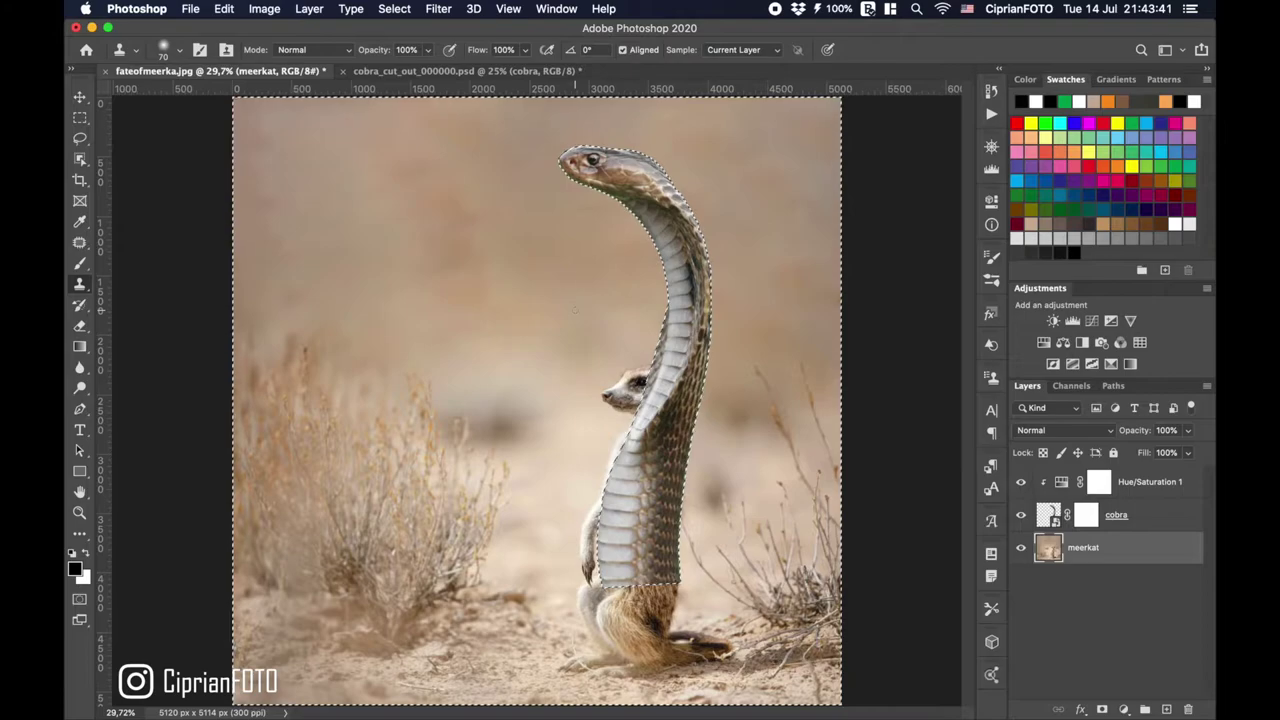
key(bracketright)
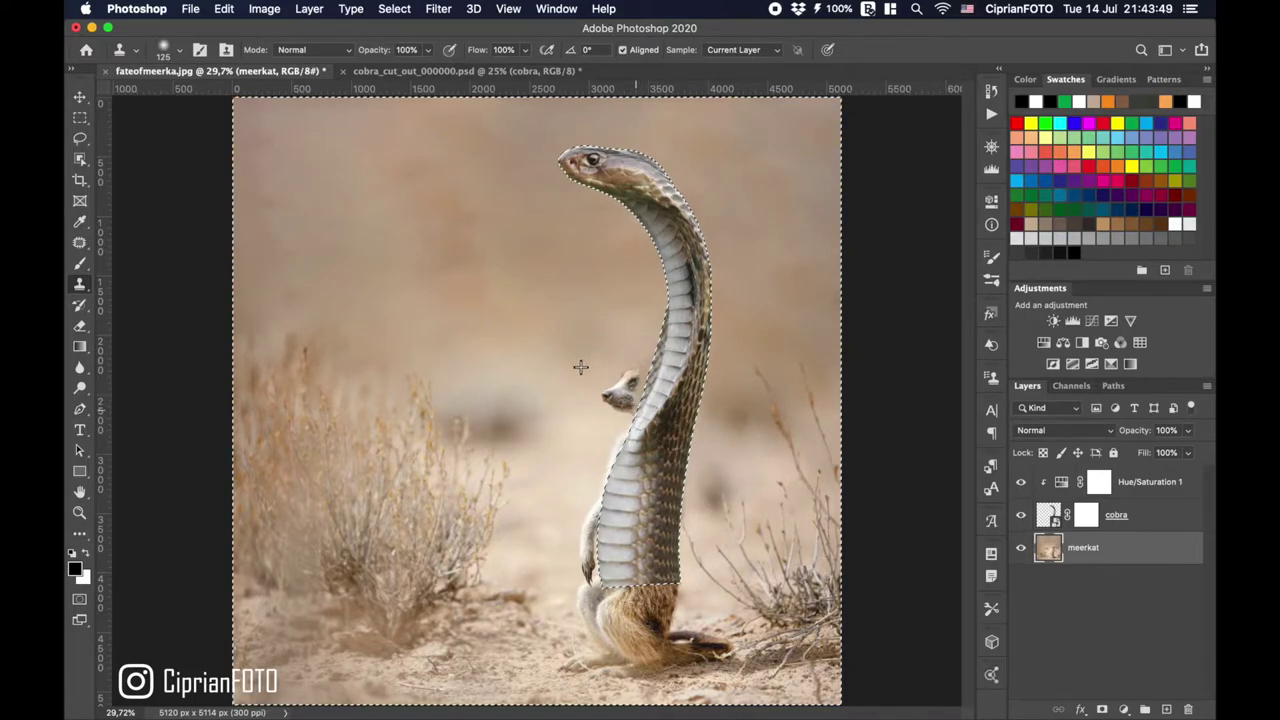
mouse_move(578, 366)
mouse_down()
mouse_move(567, 328)
mouse_move(547, 353)
mouse_move(547, 438)
mouse_move(569, 396)
mouse_up()
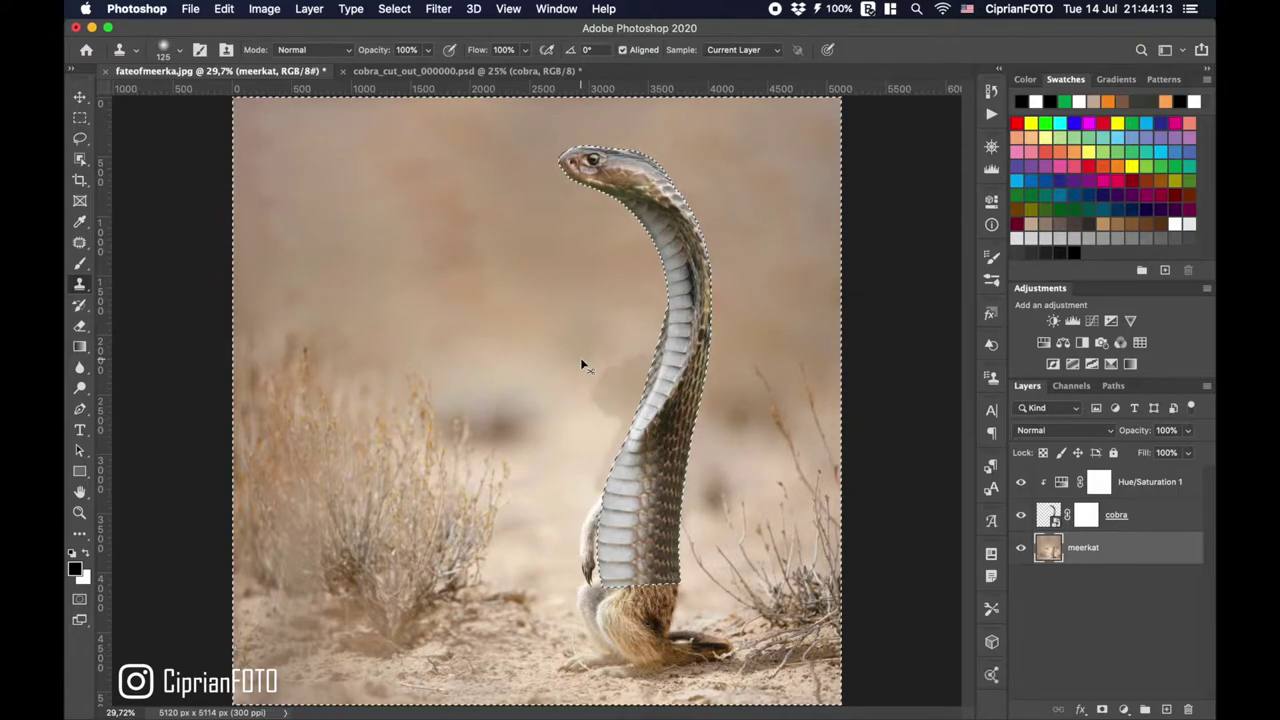
key(ctrl+d)
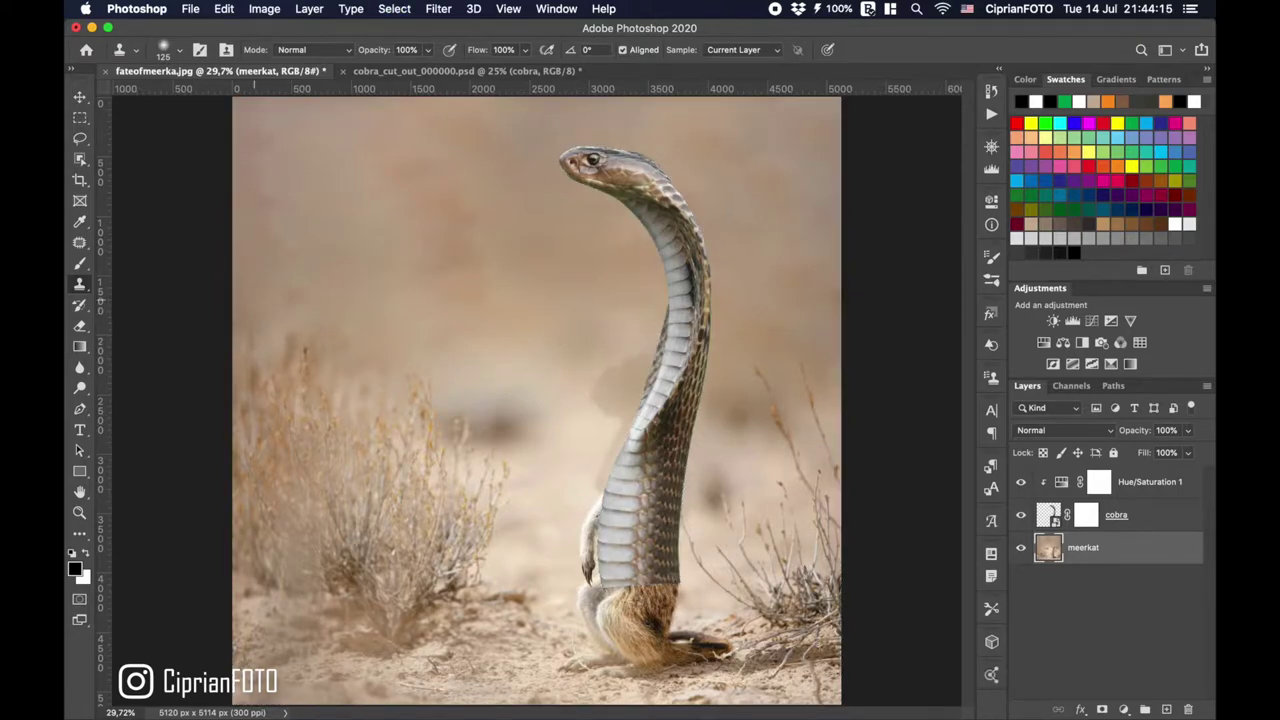
Patch three blotchy areas beside the cobra's neck with clean background.
click(80, 243)
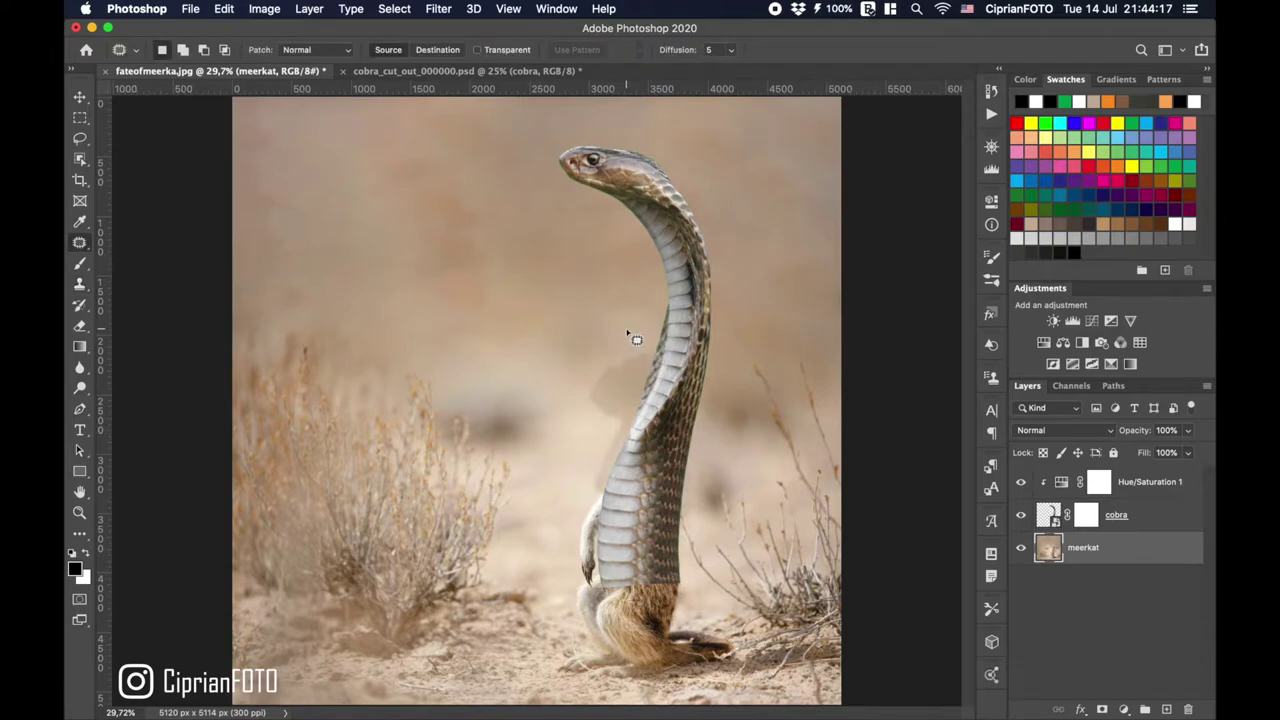
mouse_move(643, 344)
mouse_down()
mouse_move(635, 410)
mouse_move(652, 374)
mouse_up()
key(super+d)
mouse_move(655, 354)
mouse_down()
mouse_move(590, 380)
mouse_move(640, 333)
mouse_up()
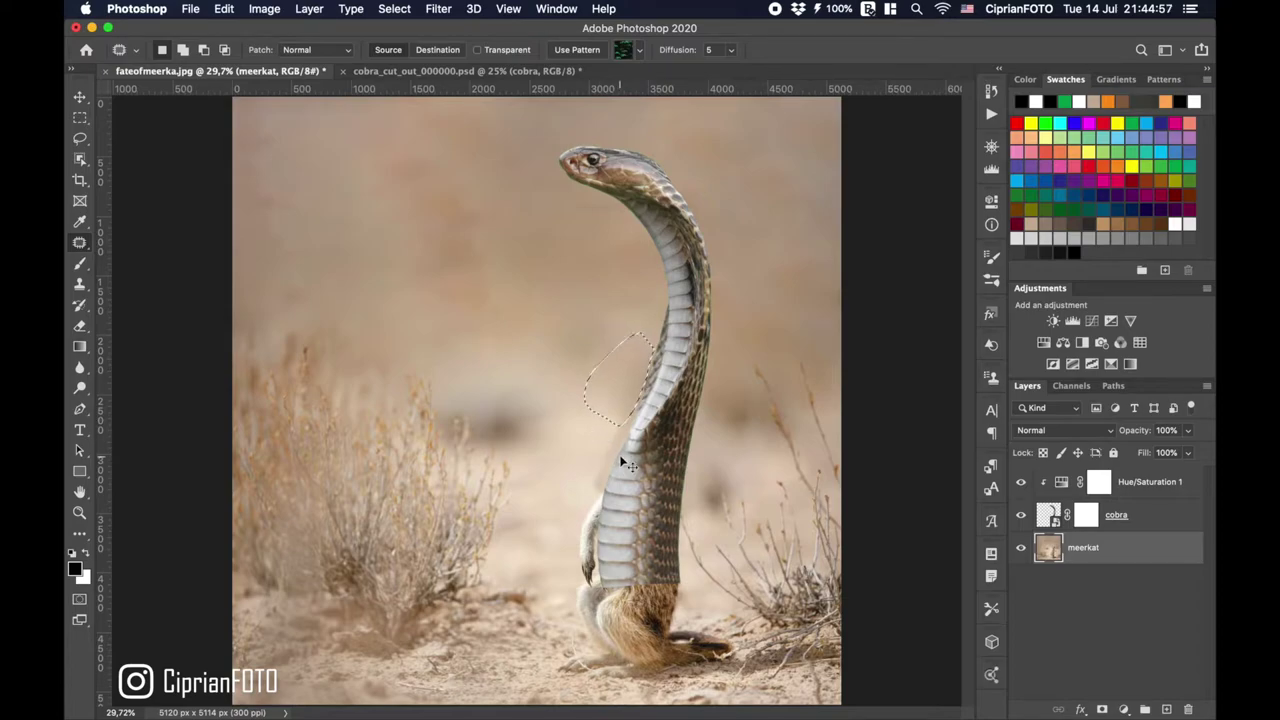
key(super+d)
mouse_move(632, 400)
mouse_down()
mouse_move(635, 446)
mouse_move(598, 416)
mouse_up()
key(super+d)
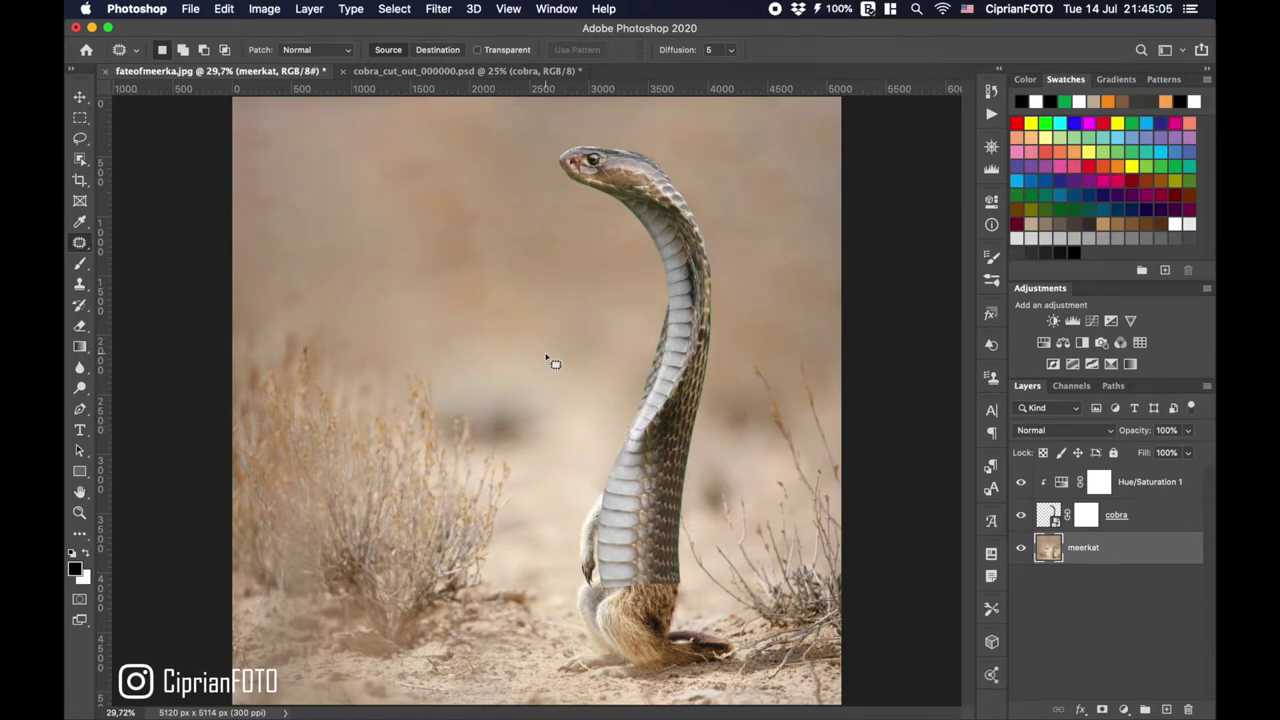
key(b)
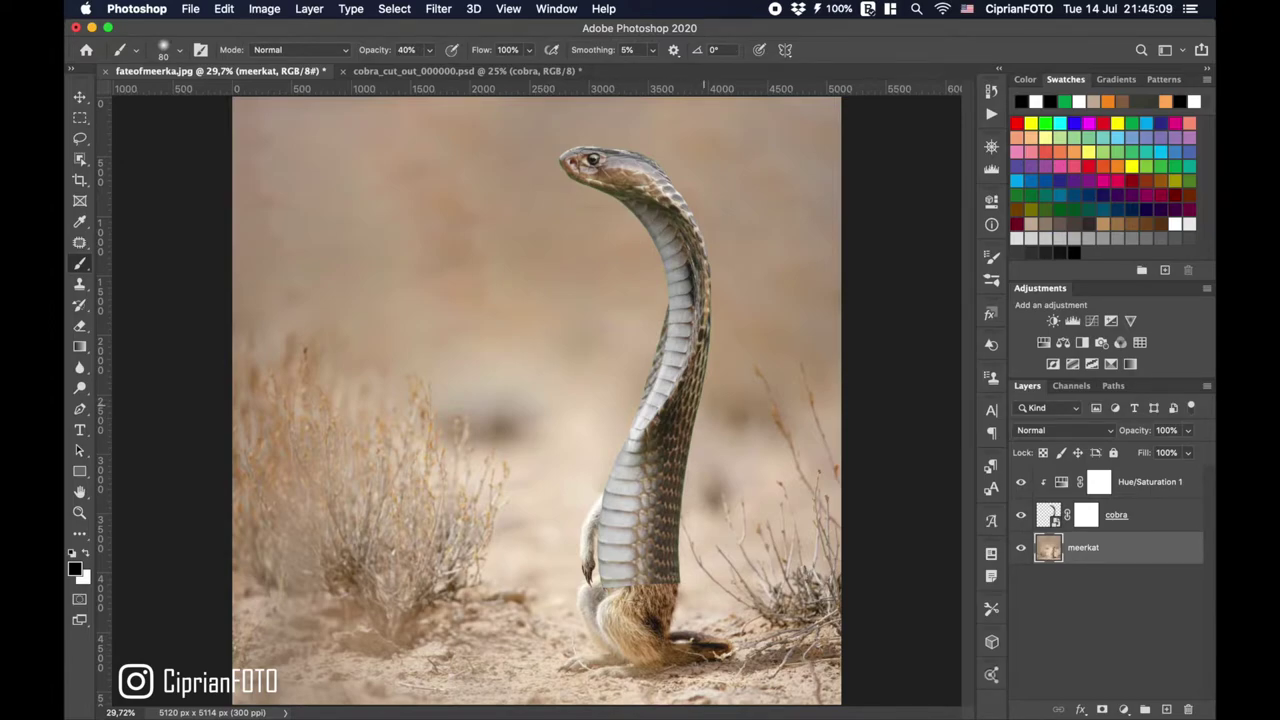
Select the cobra's layer mask to paint the meerkat's paws and lower fur back in.
click(1087, 515)
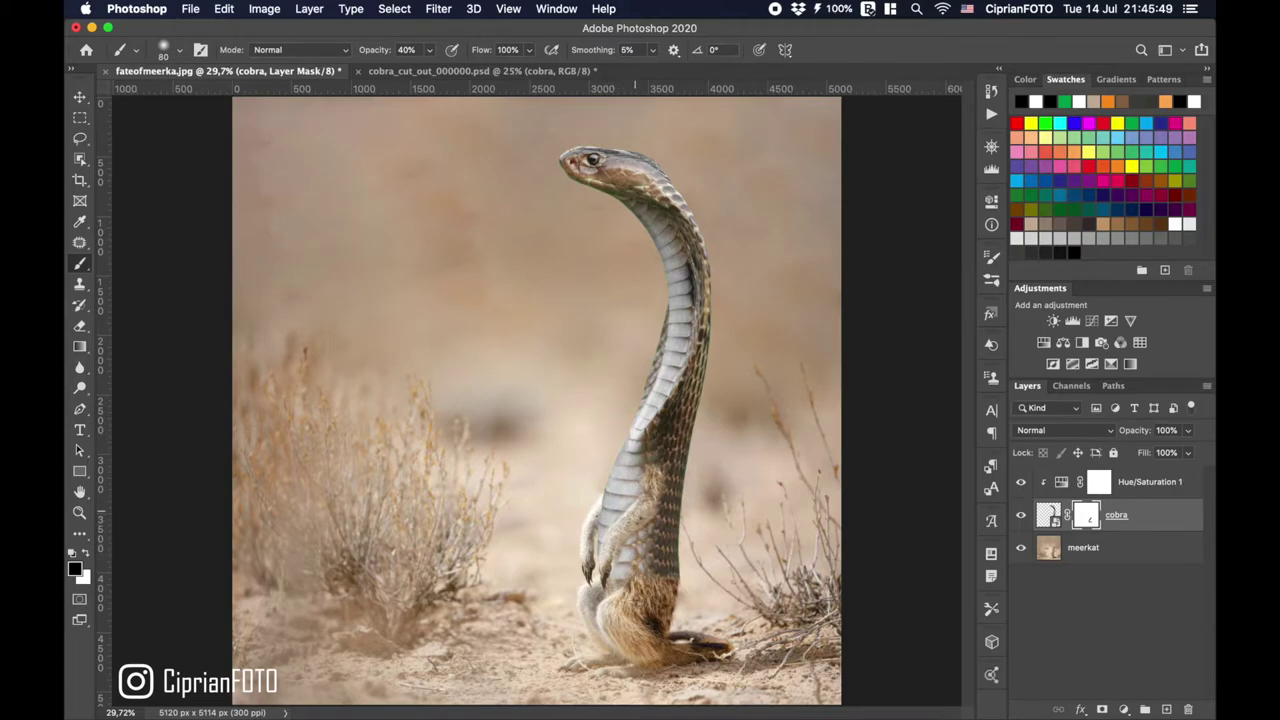
Zoom in on the paws and paint black on the cobra mask along the meerkat's arm to reveal fur.
key(super+equal)
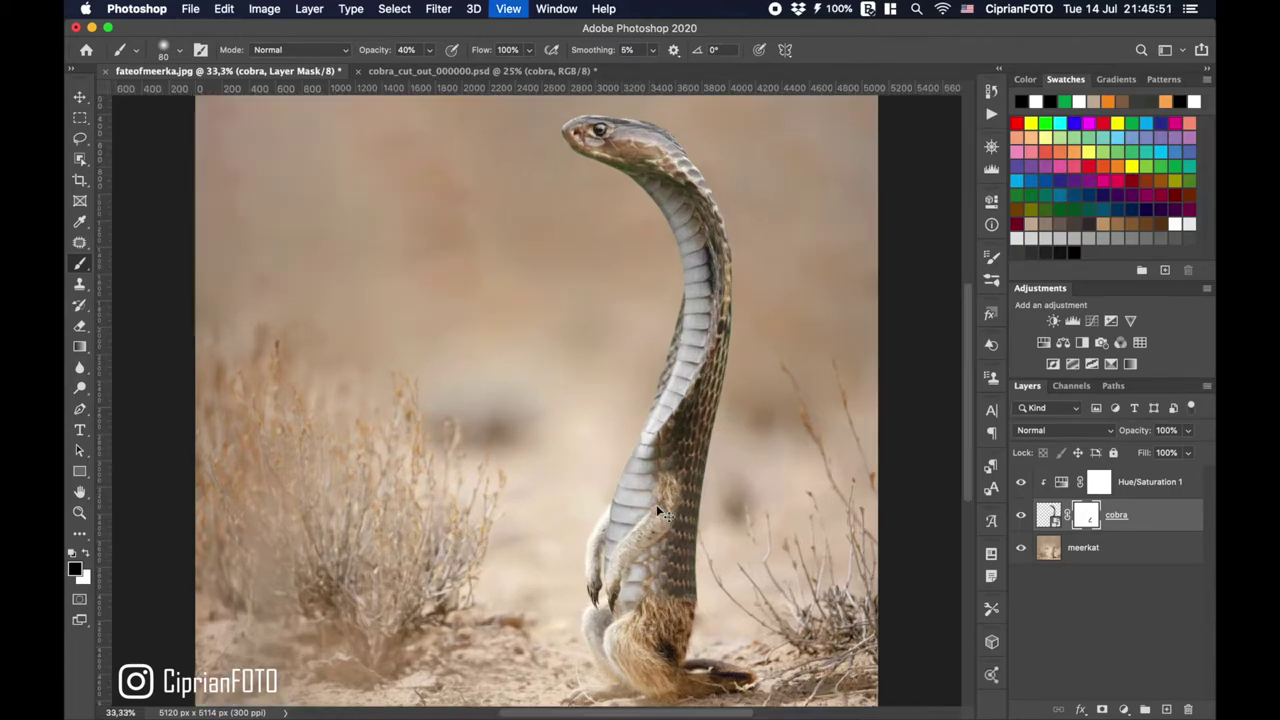
key(super+equal)
key(super+equal)
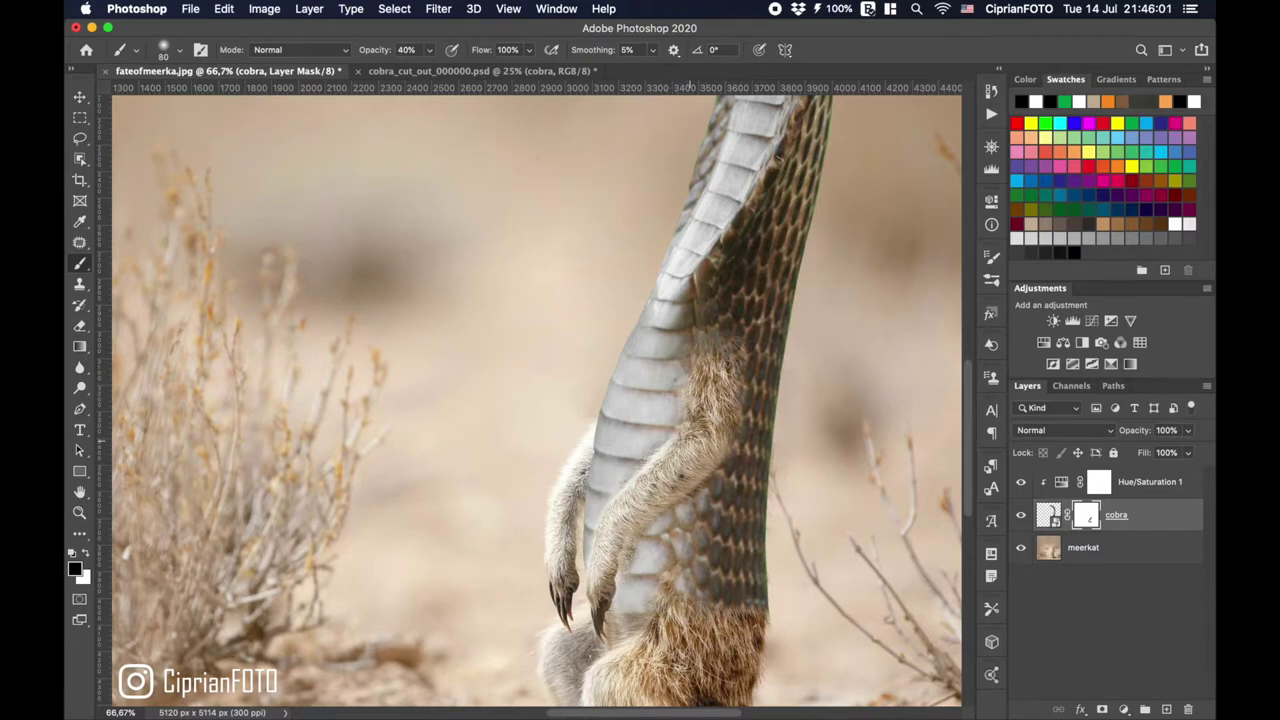
mouse_move(705, 352)
mouse_down()
mouse_move(738, 338)
mouse_move(739, 428)
mouse_move(755, 362)
mouse_move(736, 342)
mouse_move(714, 346)
mouse_up()
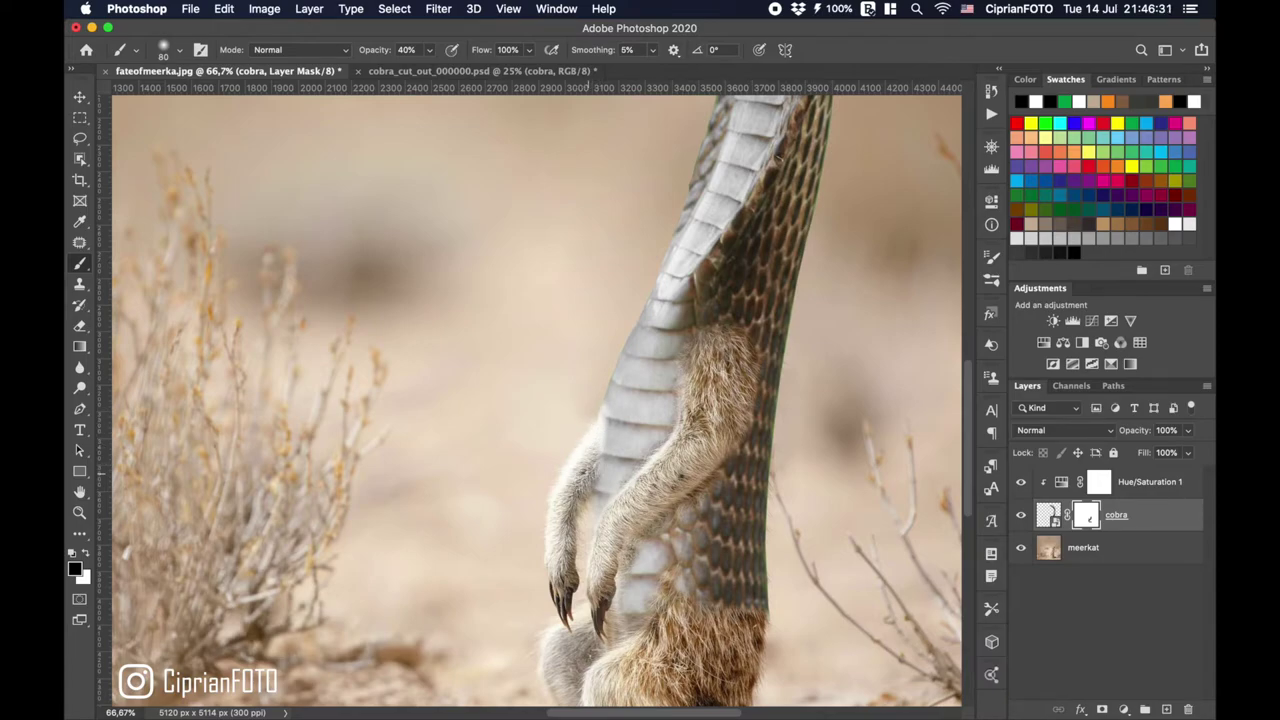
On the cobra mask, hide snake along the arm edge and restore scales over the meerkat's belly.
key(x)
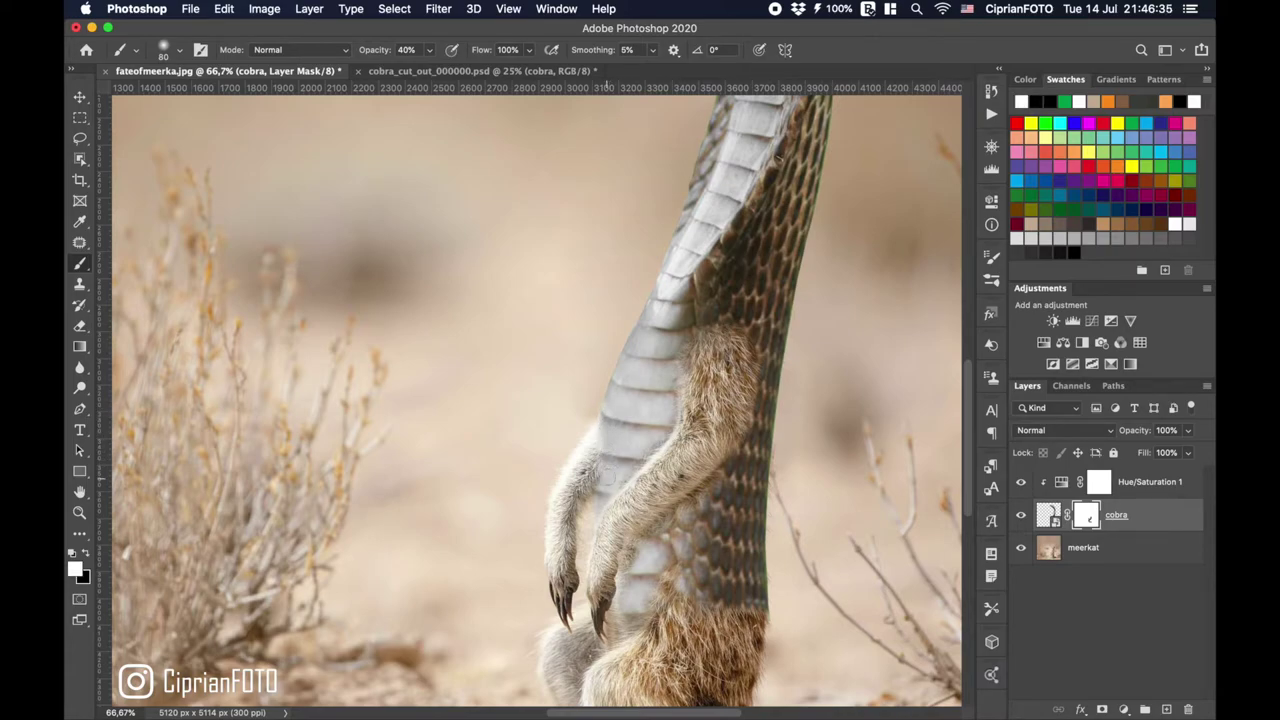
key(x)
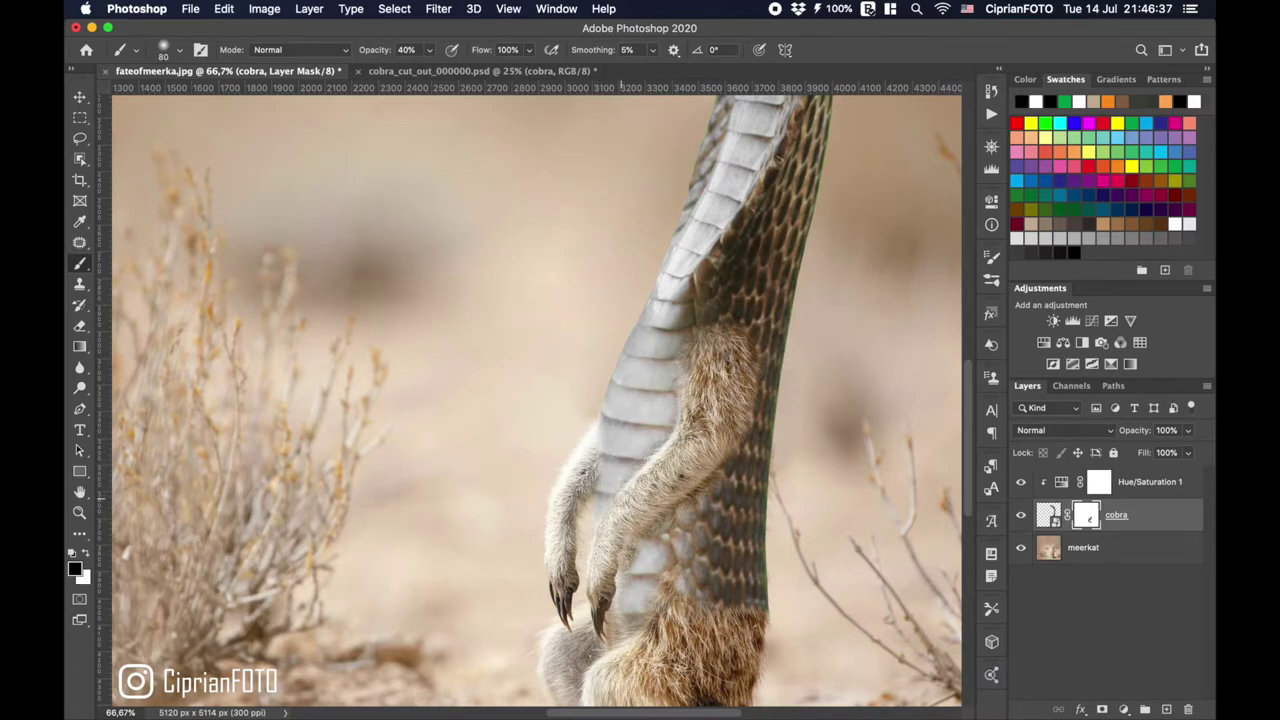
key(x)
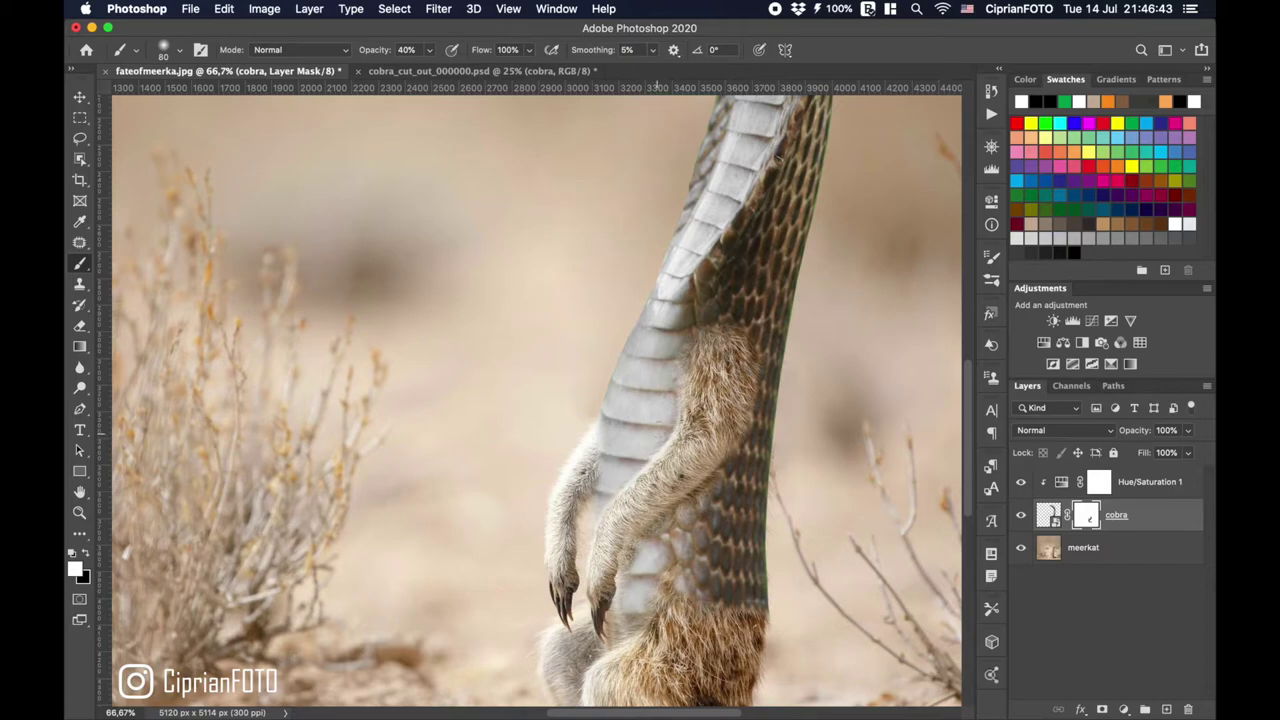
key(x)
drag(708, 328, 742, 420)
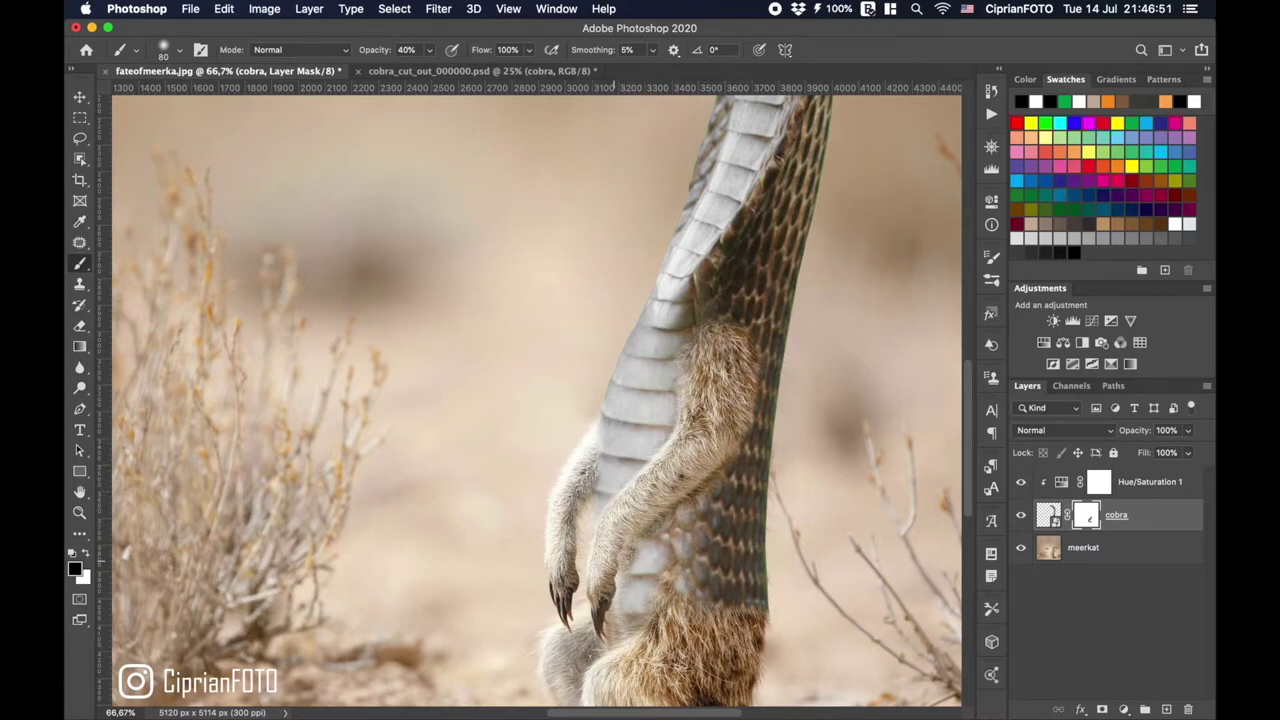
key(x)
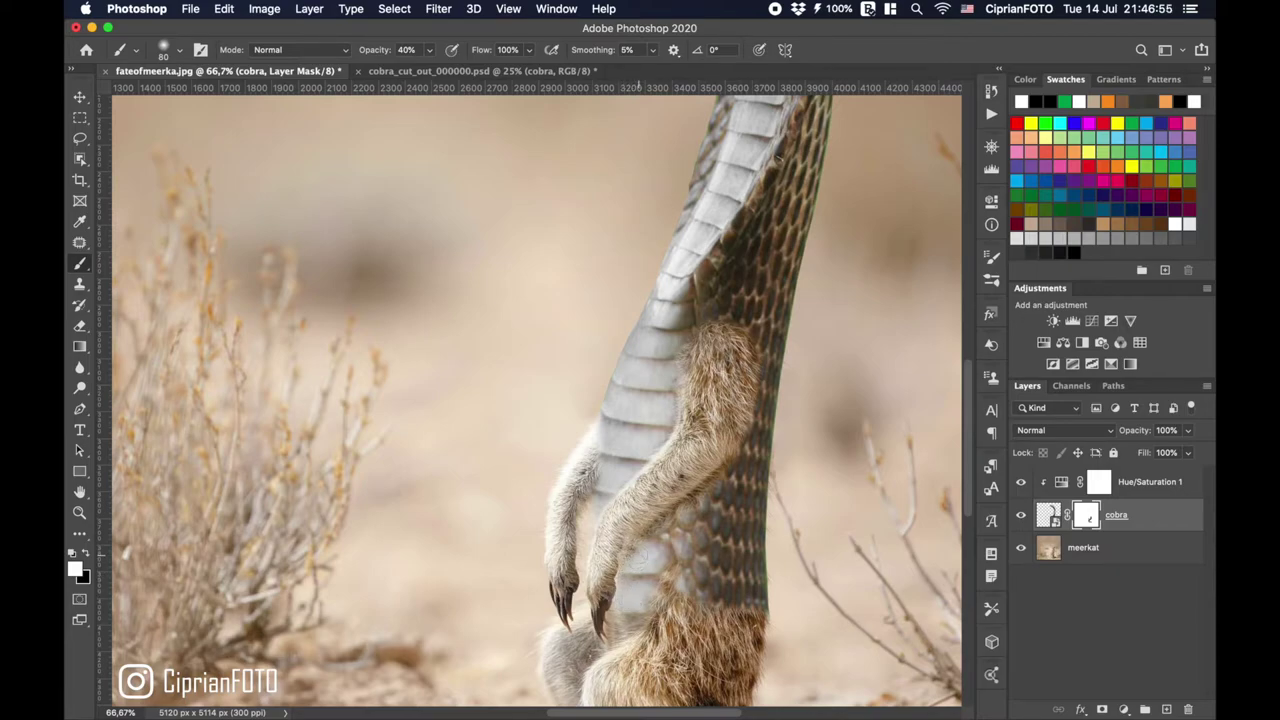
drag(686, 495, 708, 493)
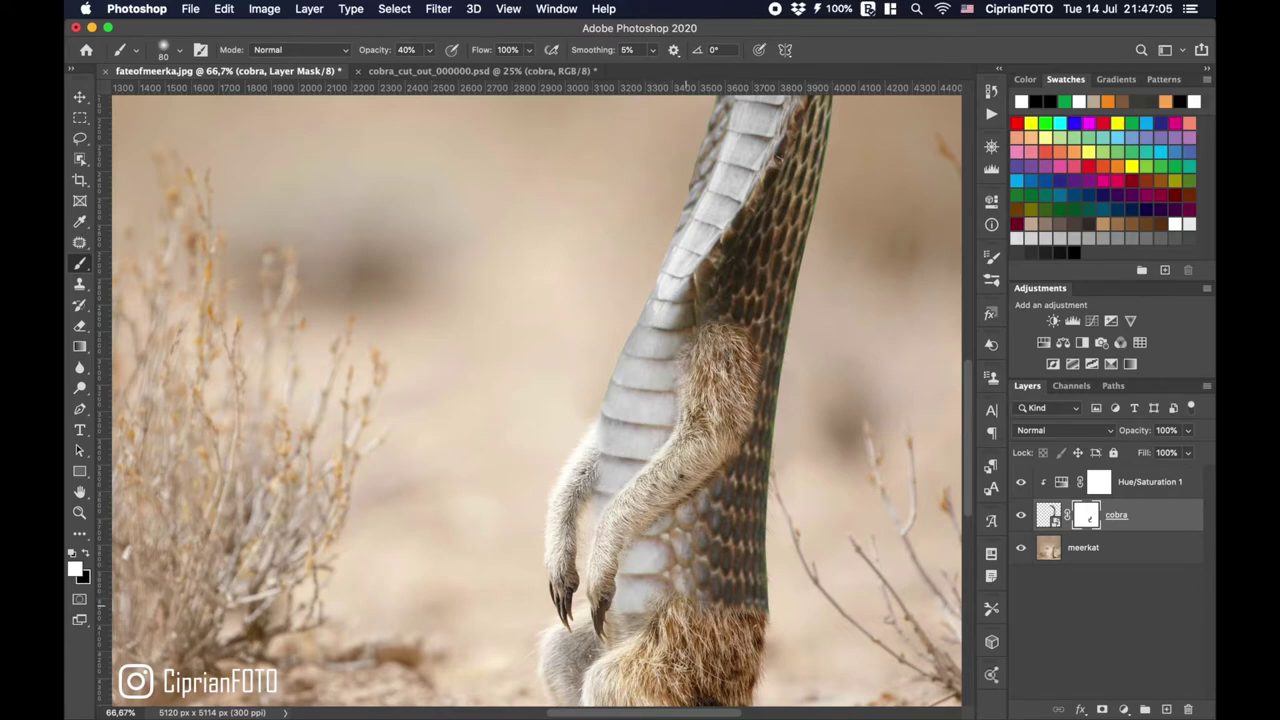
Reveal more fur along the lower edge, blend the belly seam, and fit the composite on screen.
key(x)
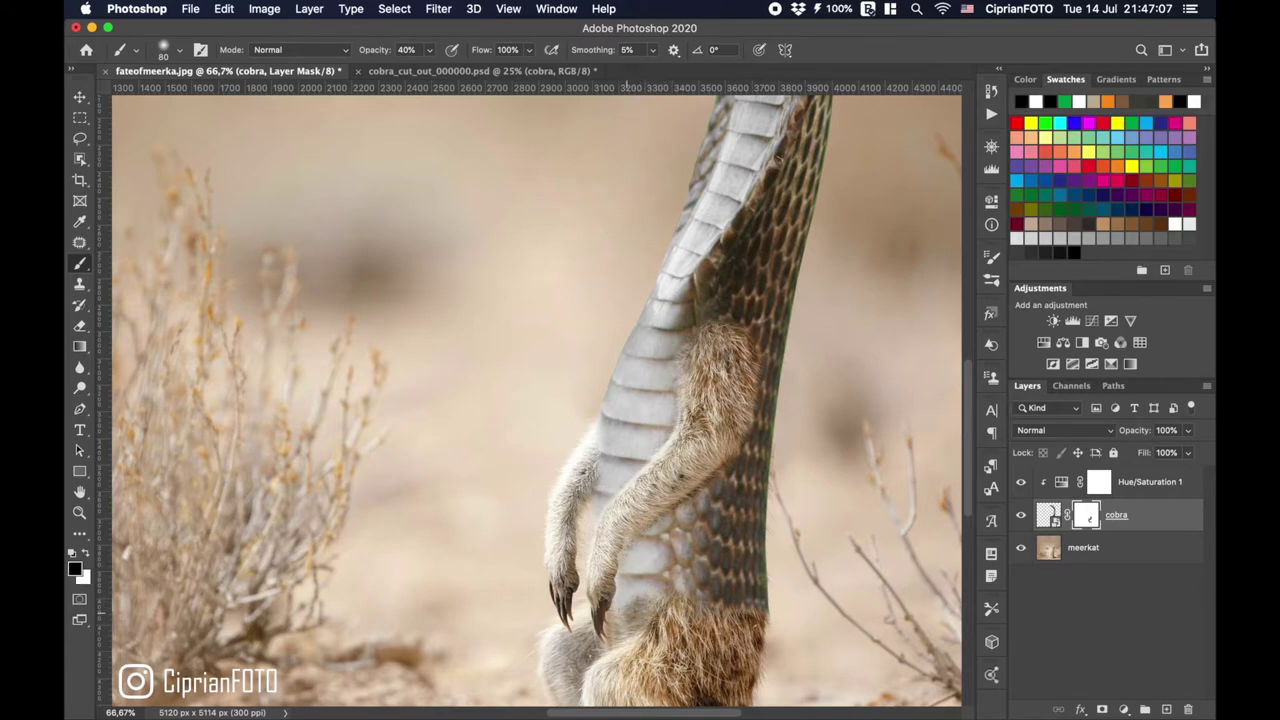
drag(628, 600, 753, 613)
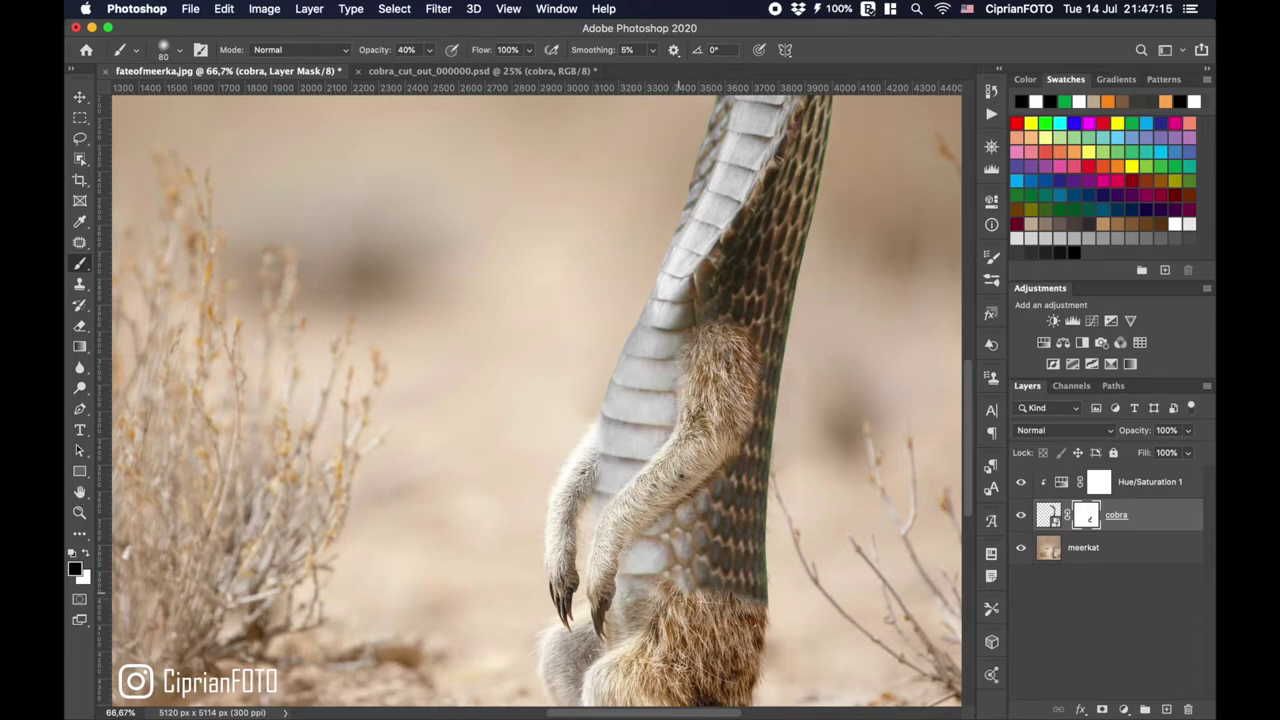
key(x)
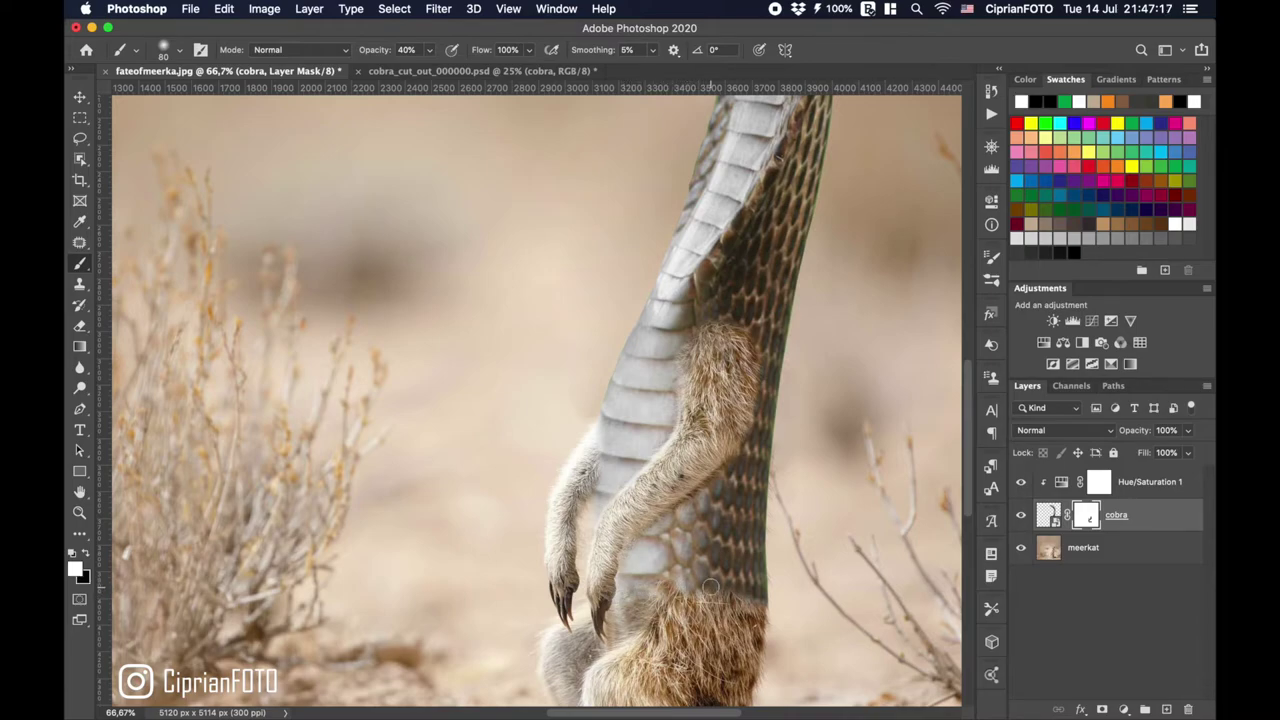
mouse_move(704, 587)
mouse_down()
mouse_move(756, 596)
mouse_move(670, 575)
mouse_up()
key(x)
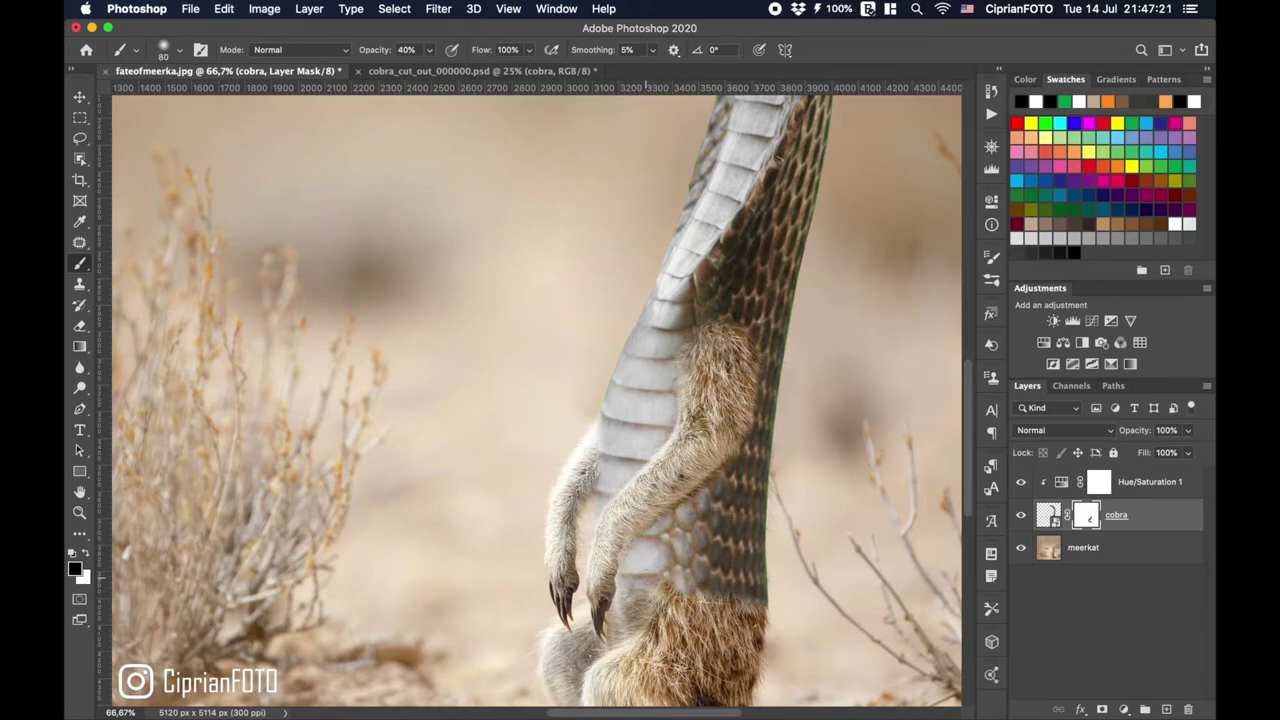
key(x)
key(x)
key(super+0)
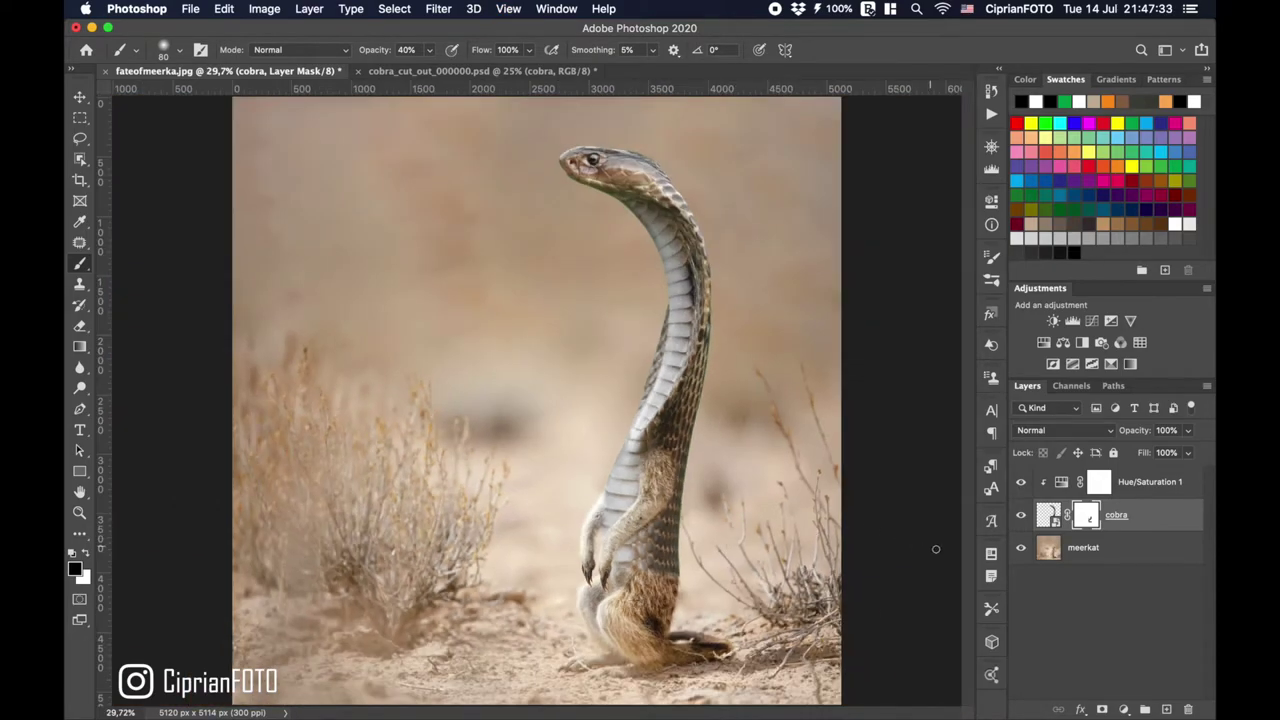
Burn the meerkat's paw on the meerkat layer using the Burn tool at Midtones, 25% exposure.
click(1046, 550)
click(88, 391)
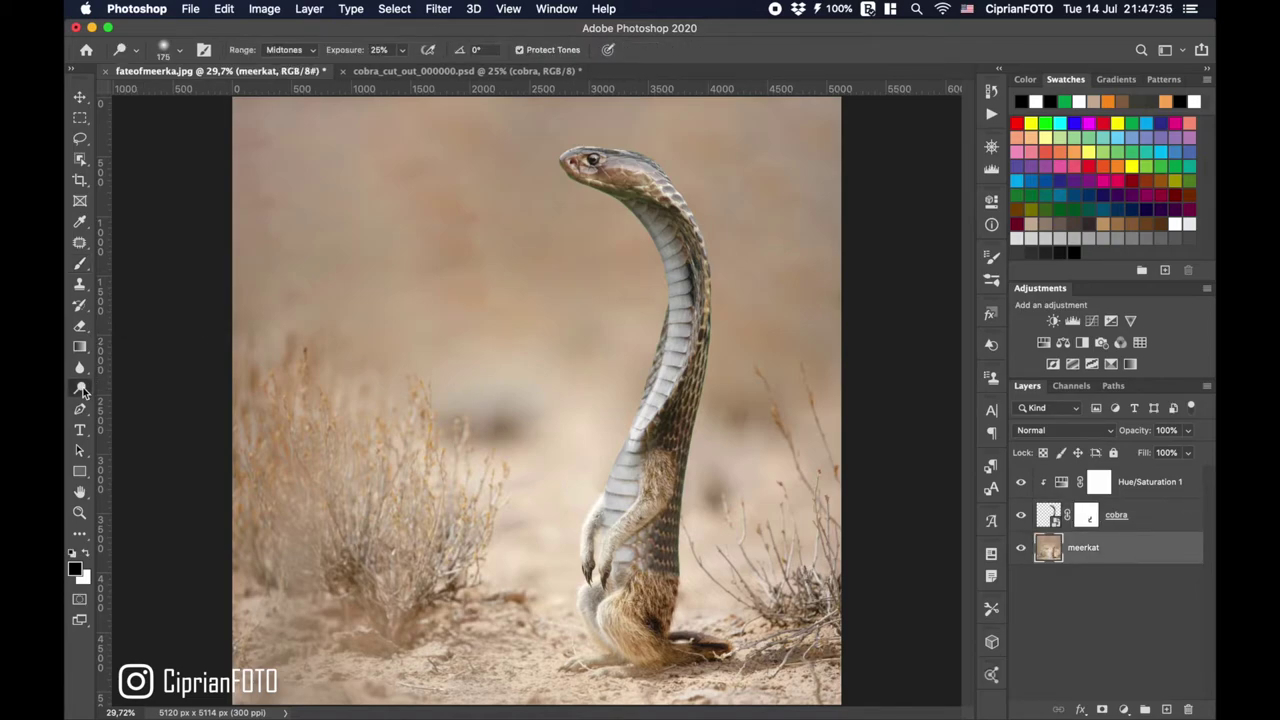
click(125, 401)
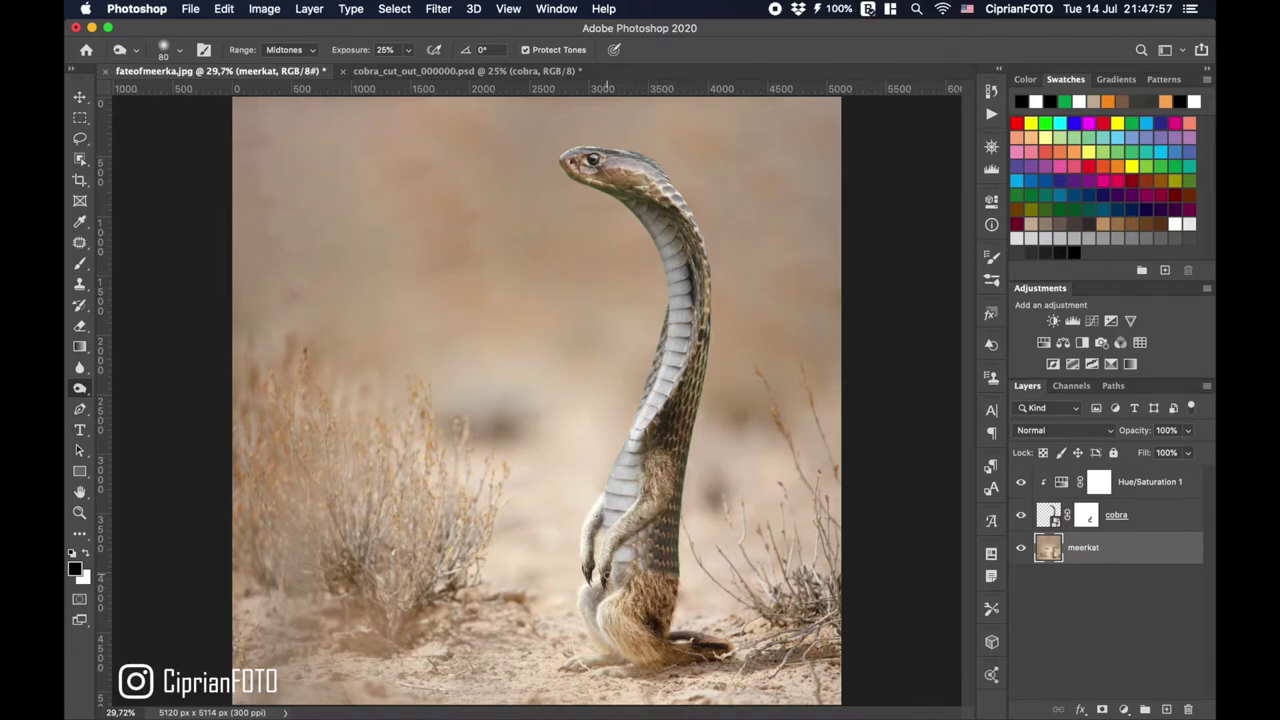
drag(589, 565, 585, 558)
Rasterize the cobra smart object and burn deeper shadows around the meerkat's paws and lower body.
click(1045, 520)
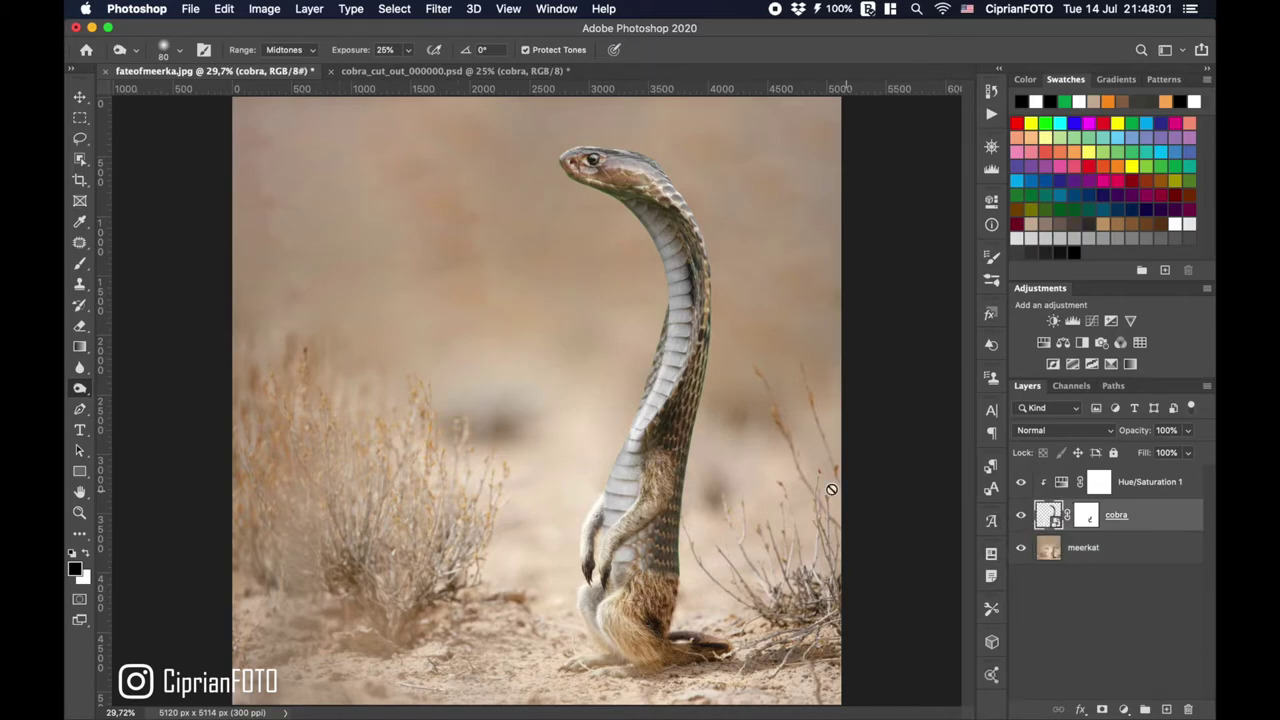
click(653, 522)
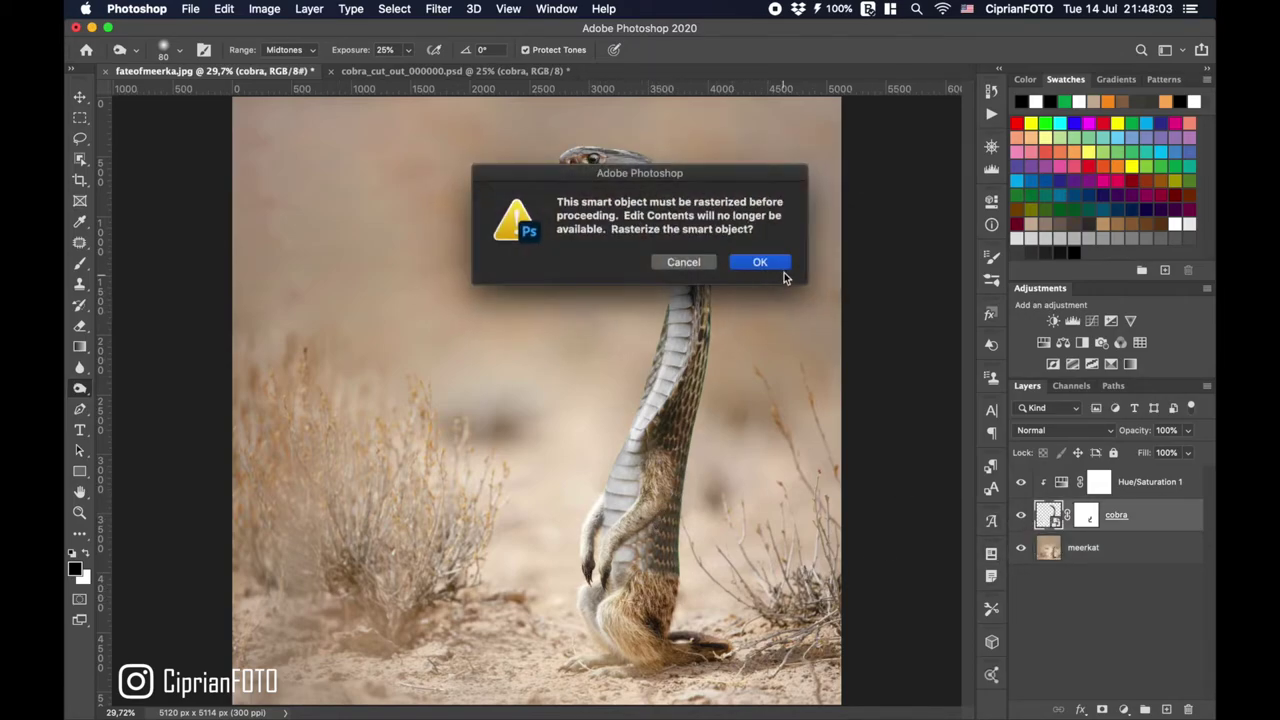
click(760, 262)
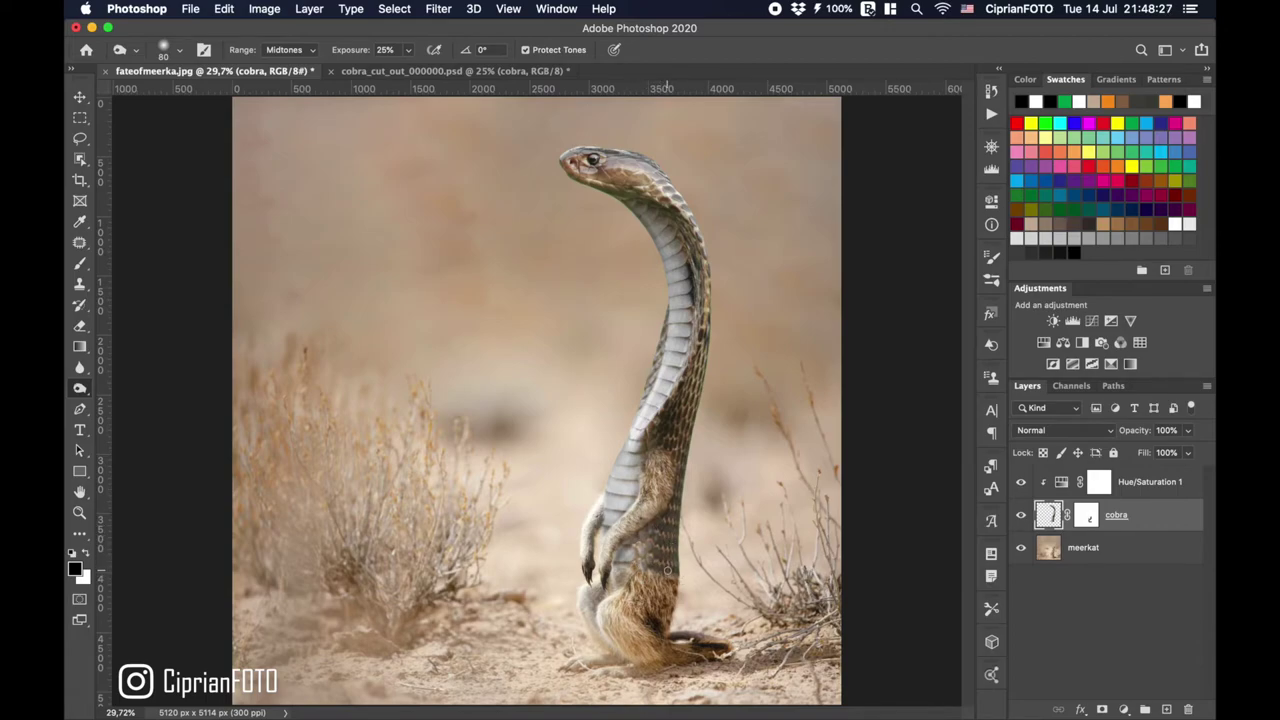
click(1052, 556)
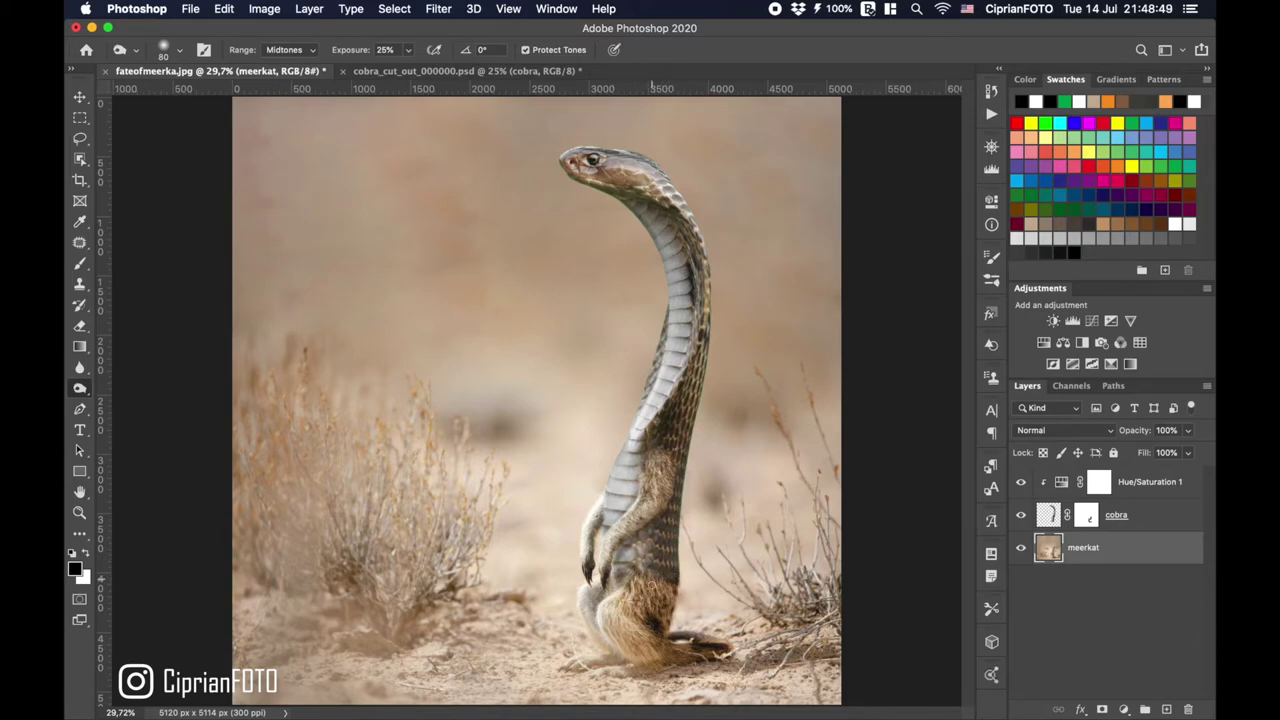
click(1050, 518)
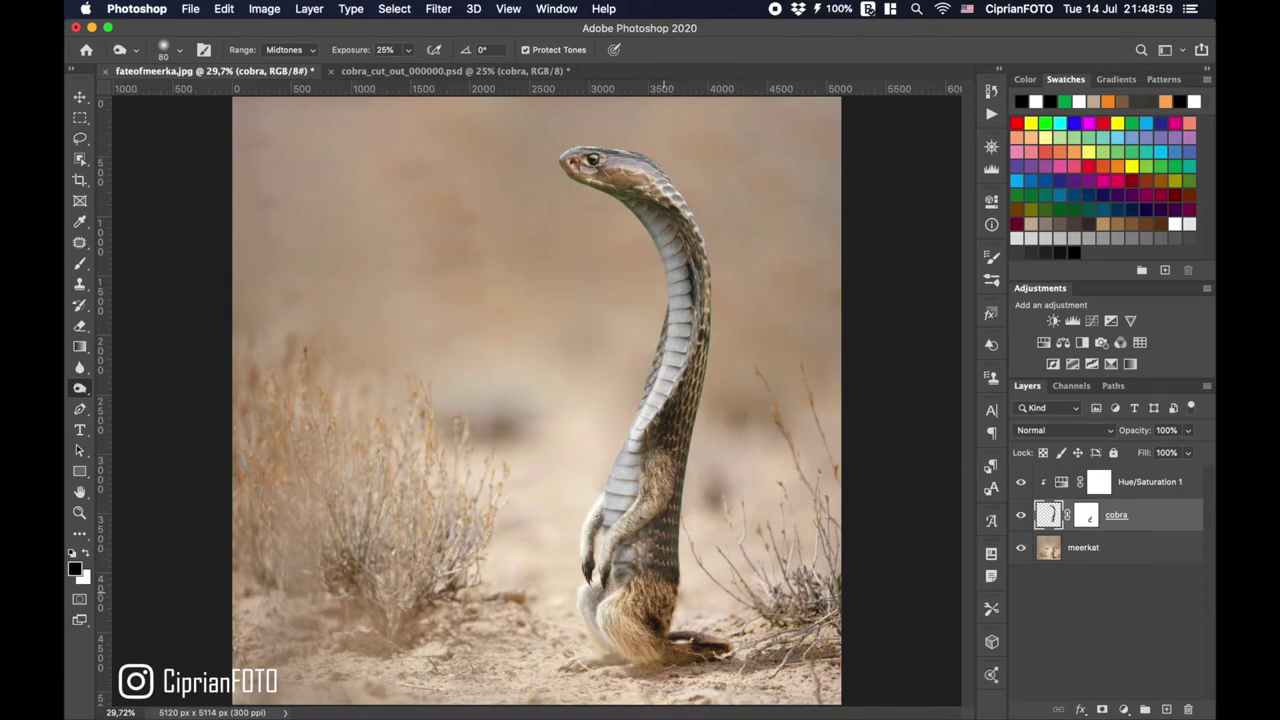
key(v)
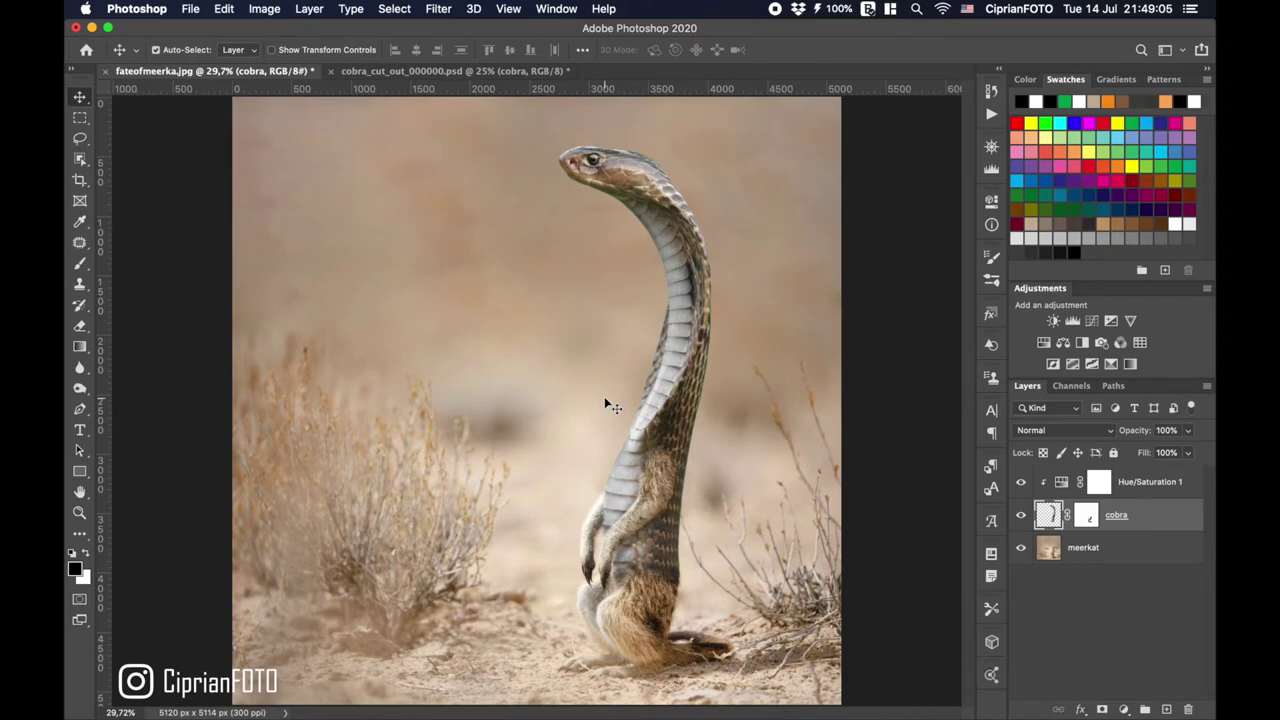
Load the cobra's outline as a selection, clone over the meerkat layer inside it, then deselect.
key(ctrl)
ctrl+click(1048, 516)
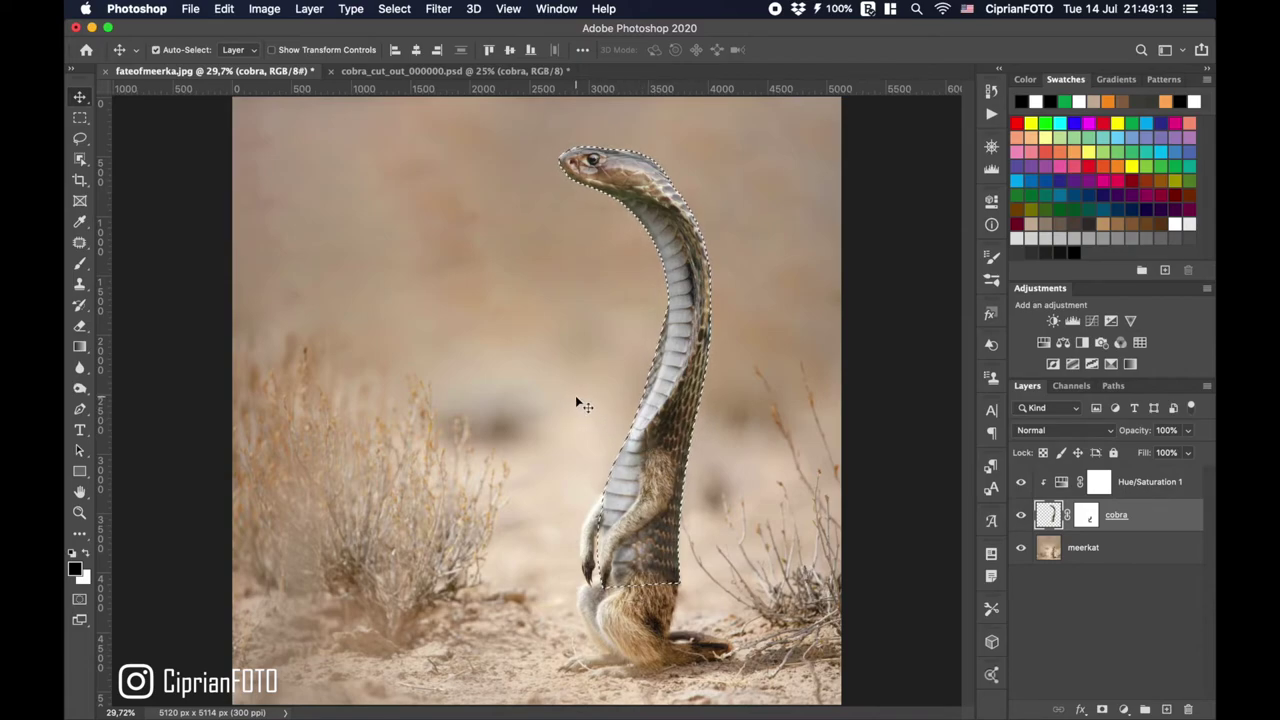
key(s)
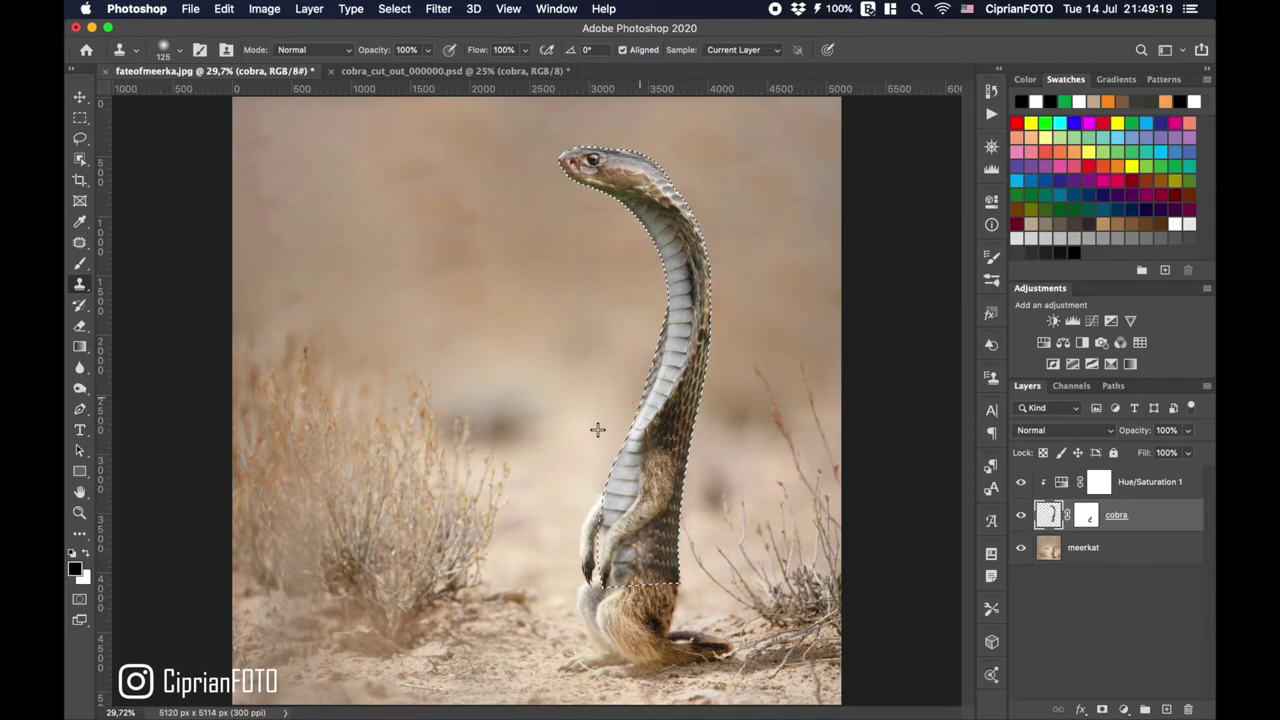
key(alt+bracketleft)
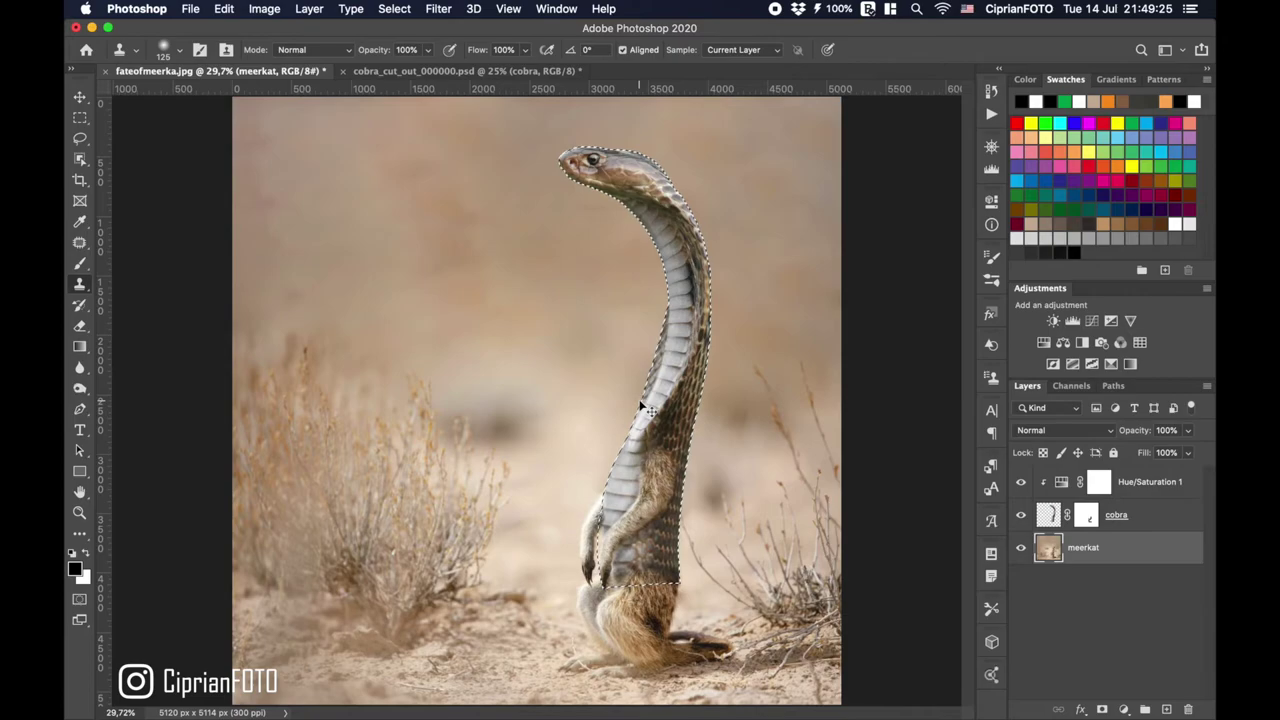
key(ctrl+d)
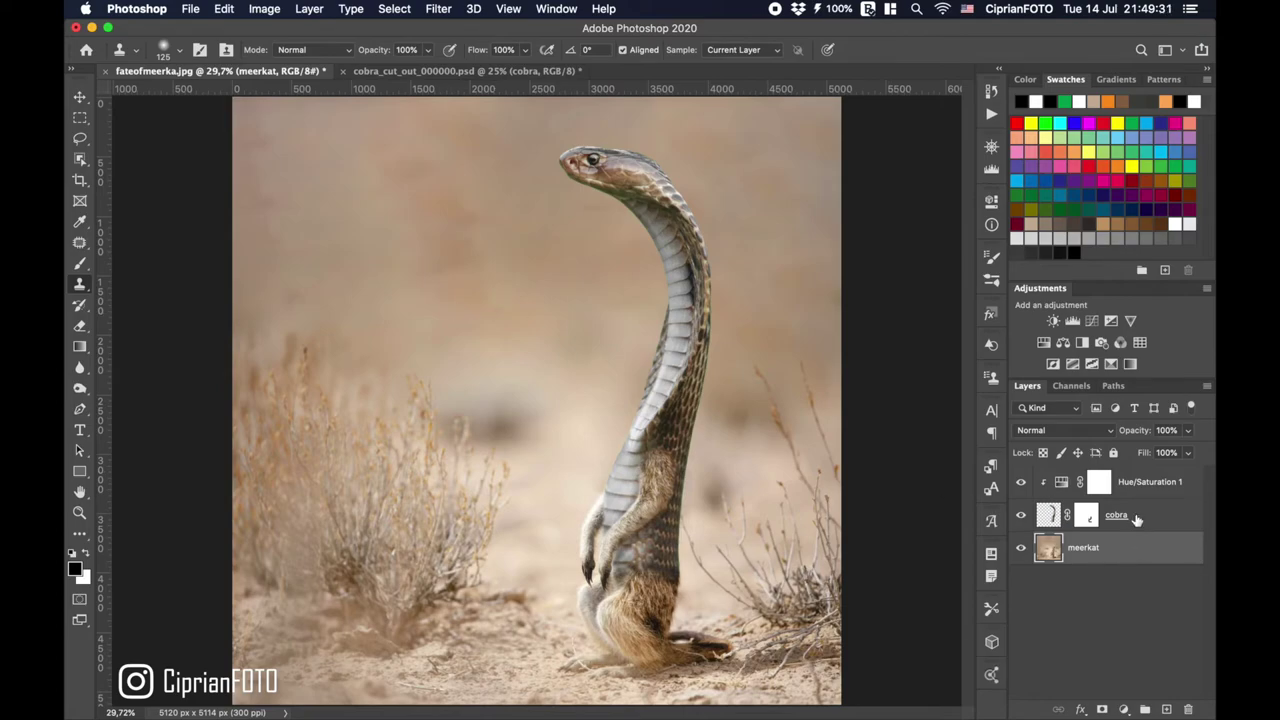
click(1099, 482)
click(1063, 556)
click(1043, 344)
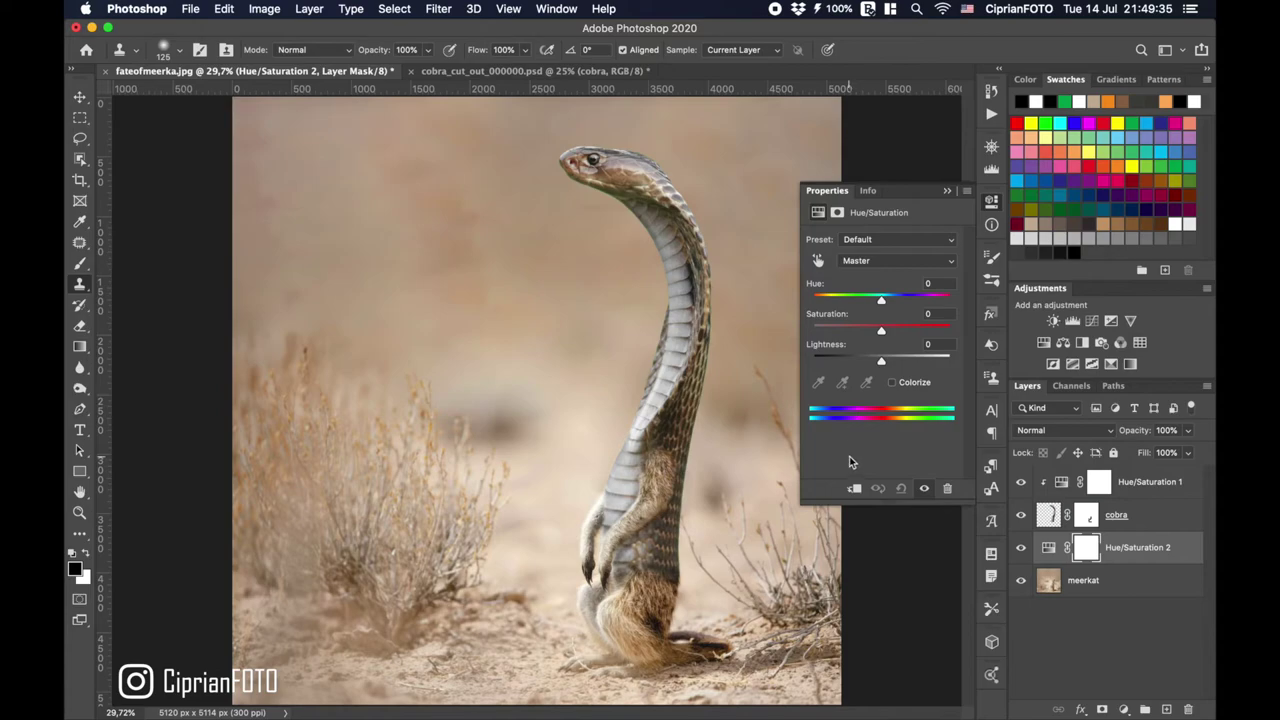
click(853, 488)
drag(881, 333, 870, 333)
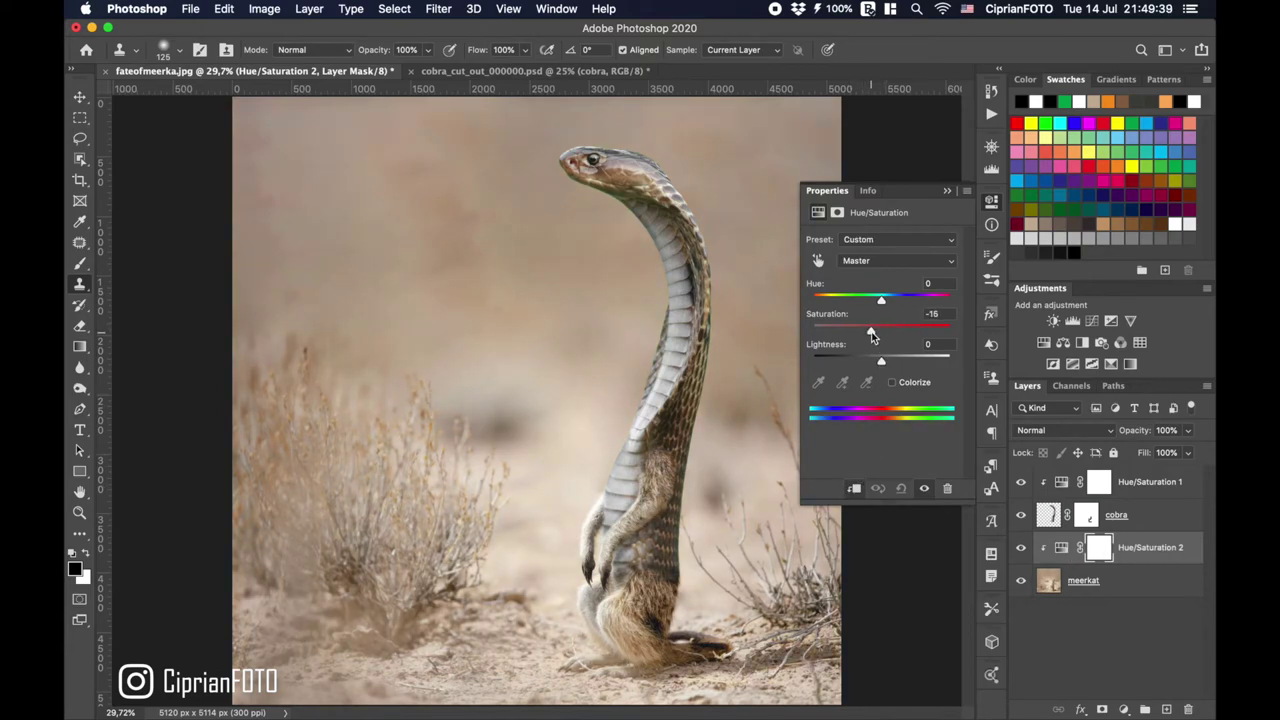
click(947, 190)
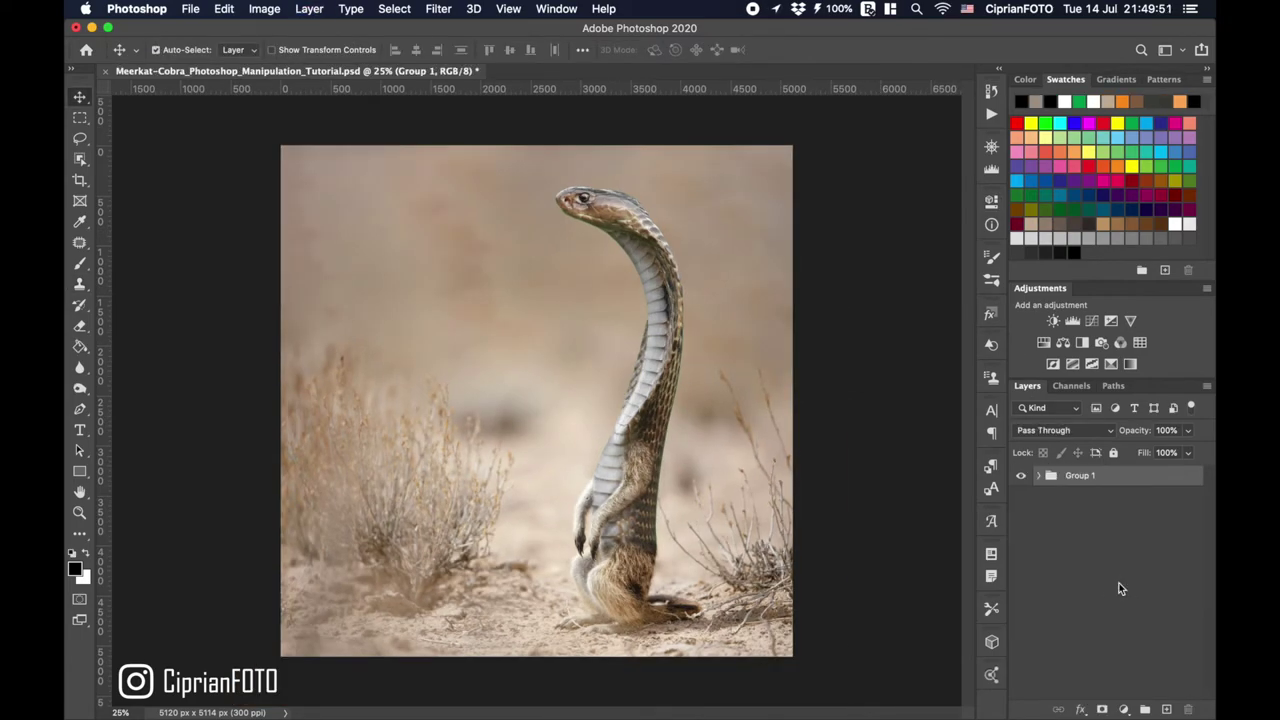
Stamp all visible layers into a merged Layer 1 and convert it to a smart object.
key(ctrl+alt+shift+e)
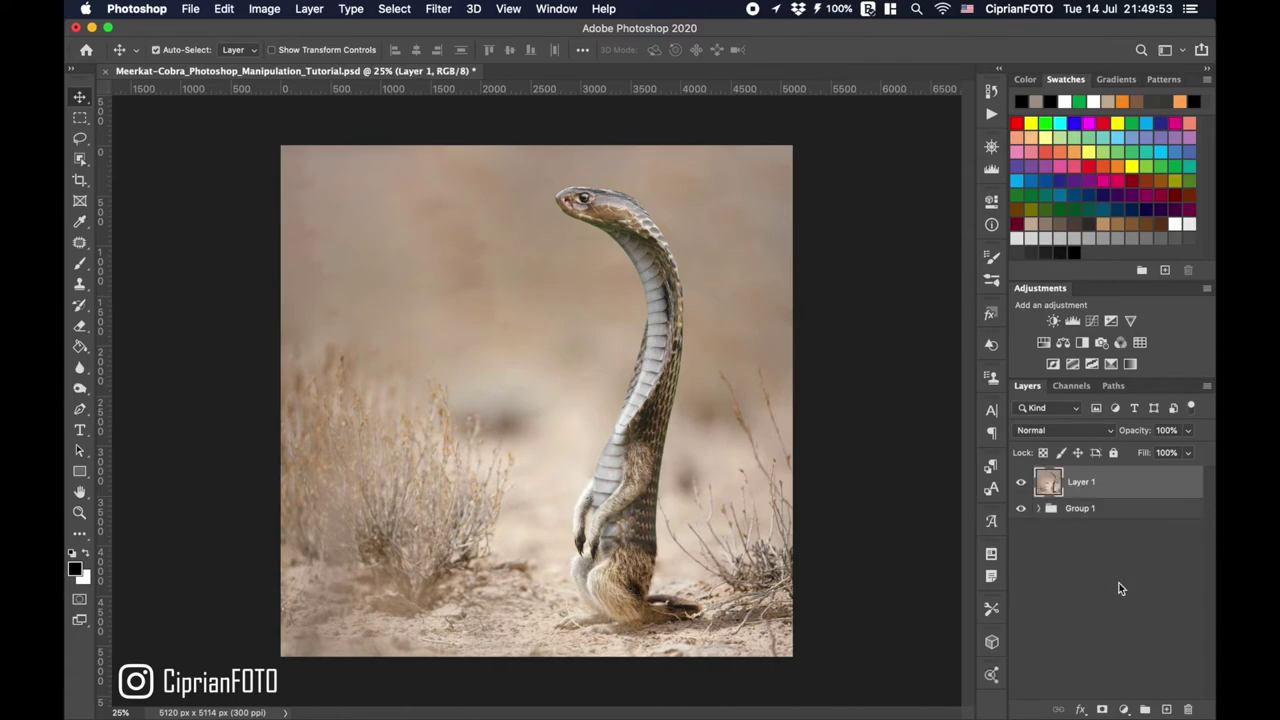
right_click(1120, 488)
click(1011, 241)
Apply the Camera Raw filter to Layer 1 without changing any settings.
click(441, 12)
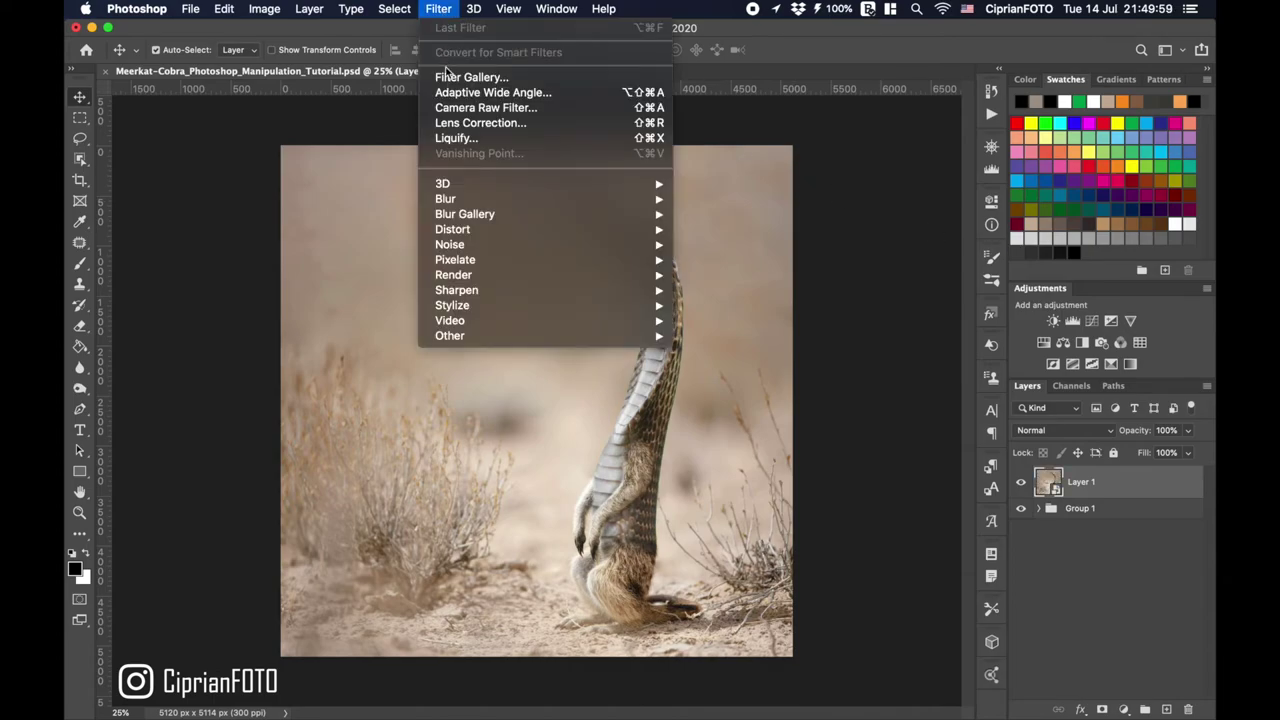
click(457, 107)
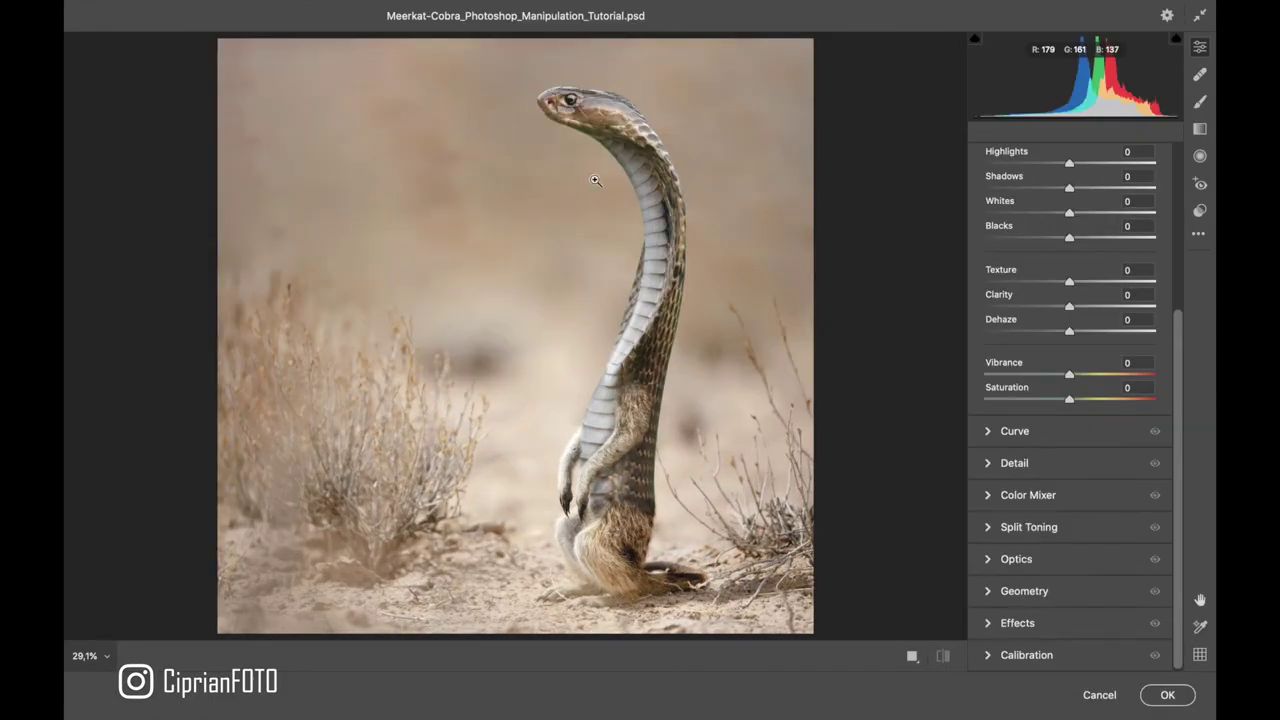
scroll(991, 251, up, 5)
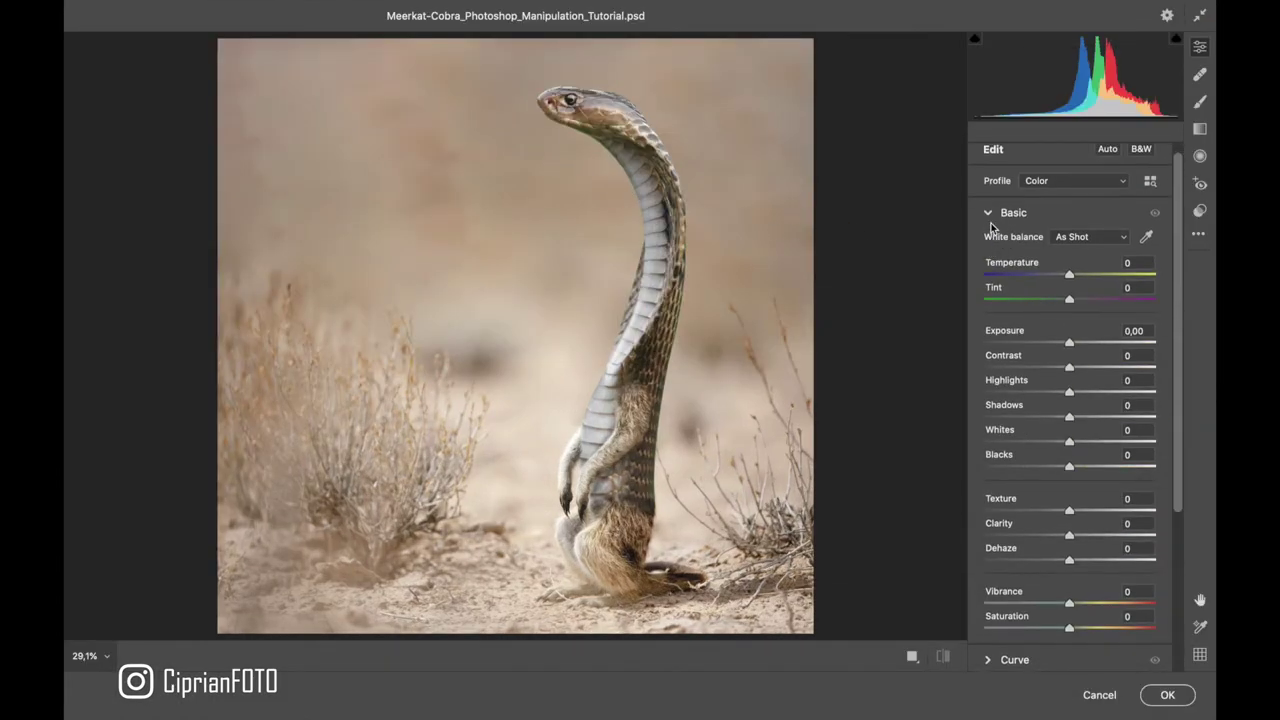
click(988, 214)
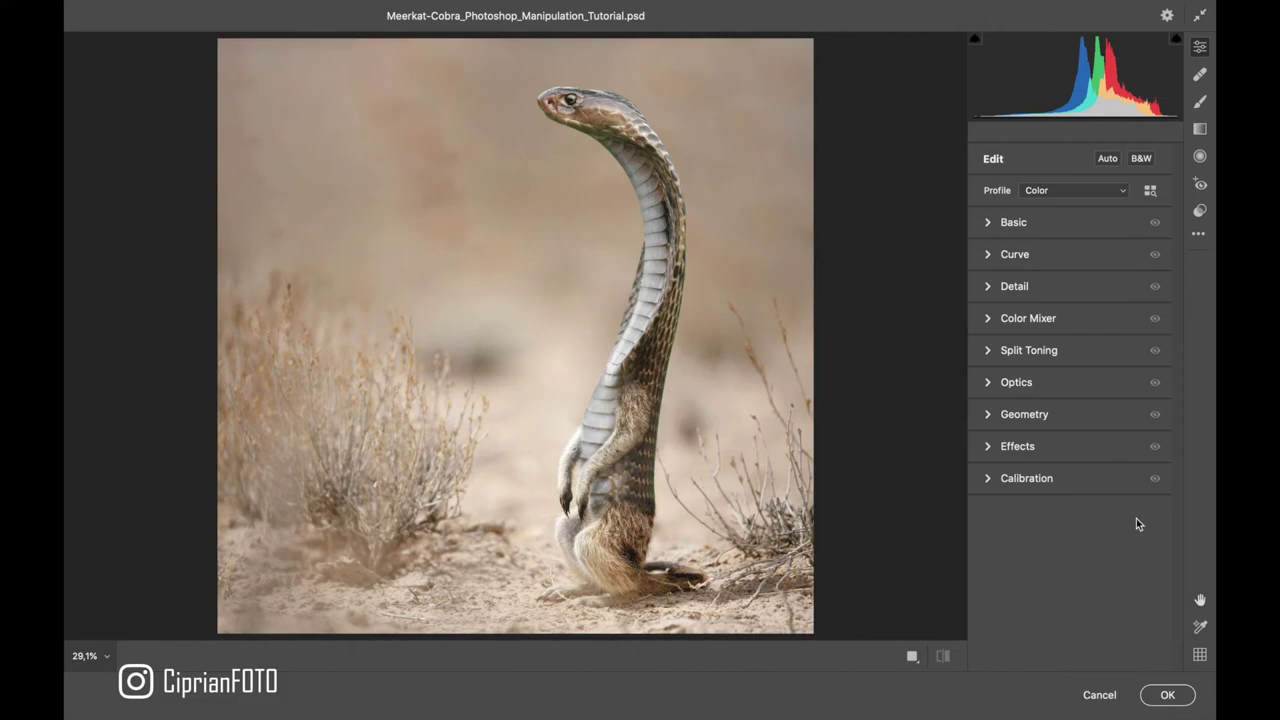
click(1167, 694)
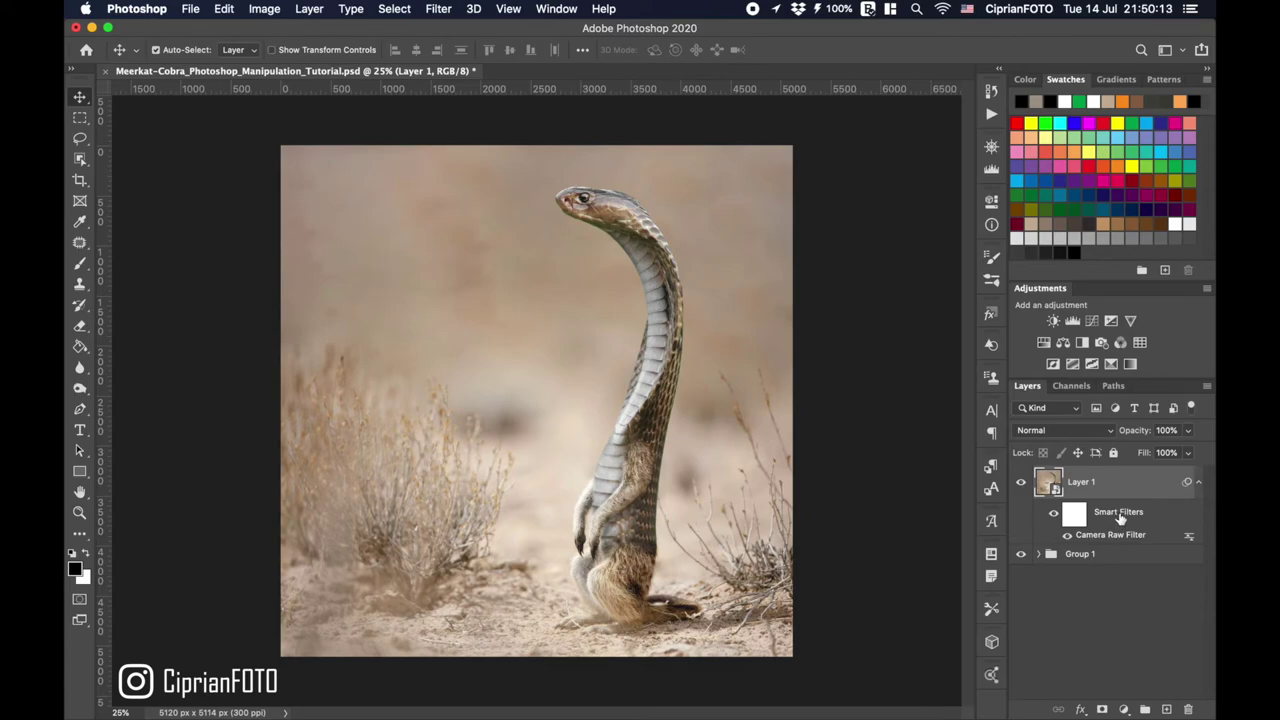
Delete the filtered Layer 1, then recreate the merged copy and convert it to a smart object.
drag(1082, 482, 1189, 709)
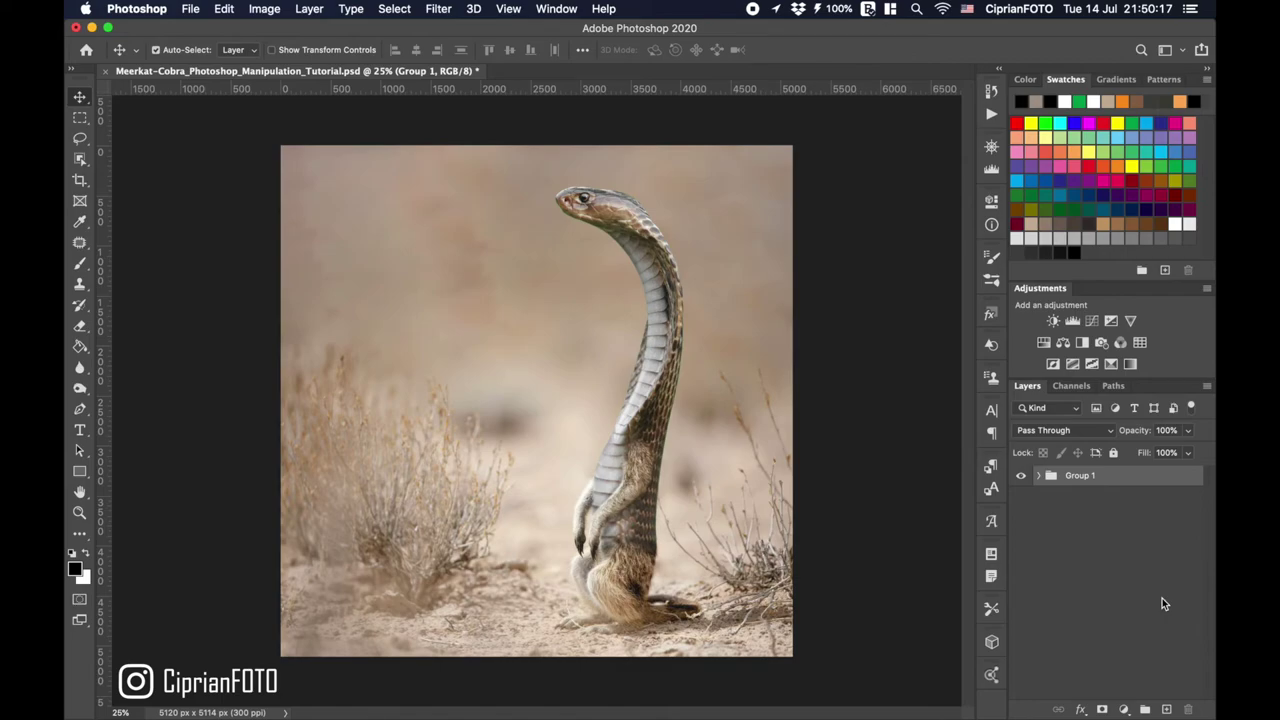
key(super)
key(super+z)
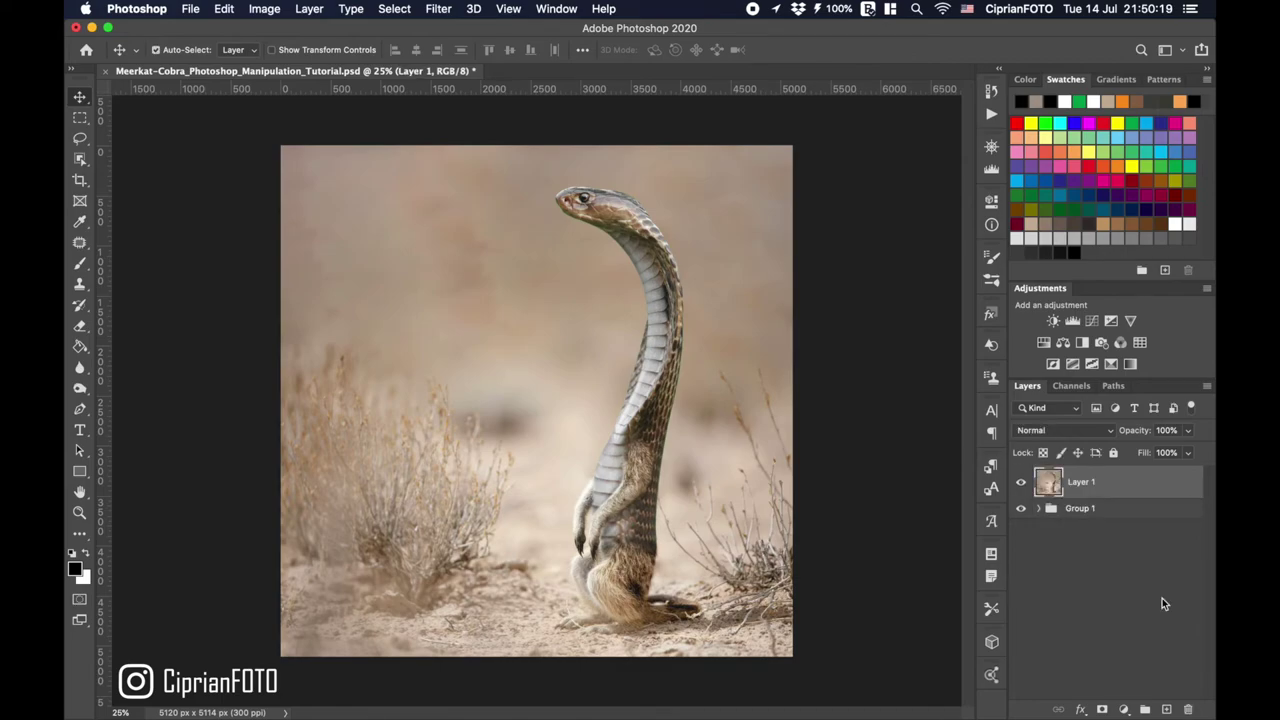
right_click(1145, 496)
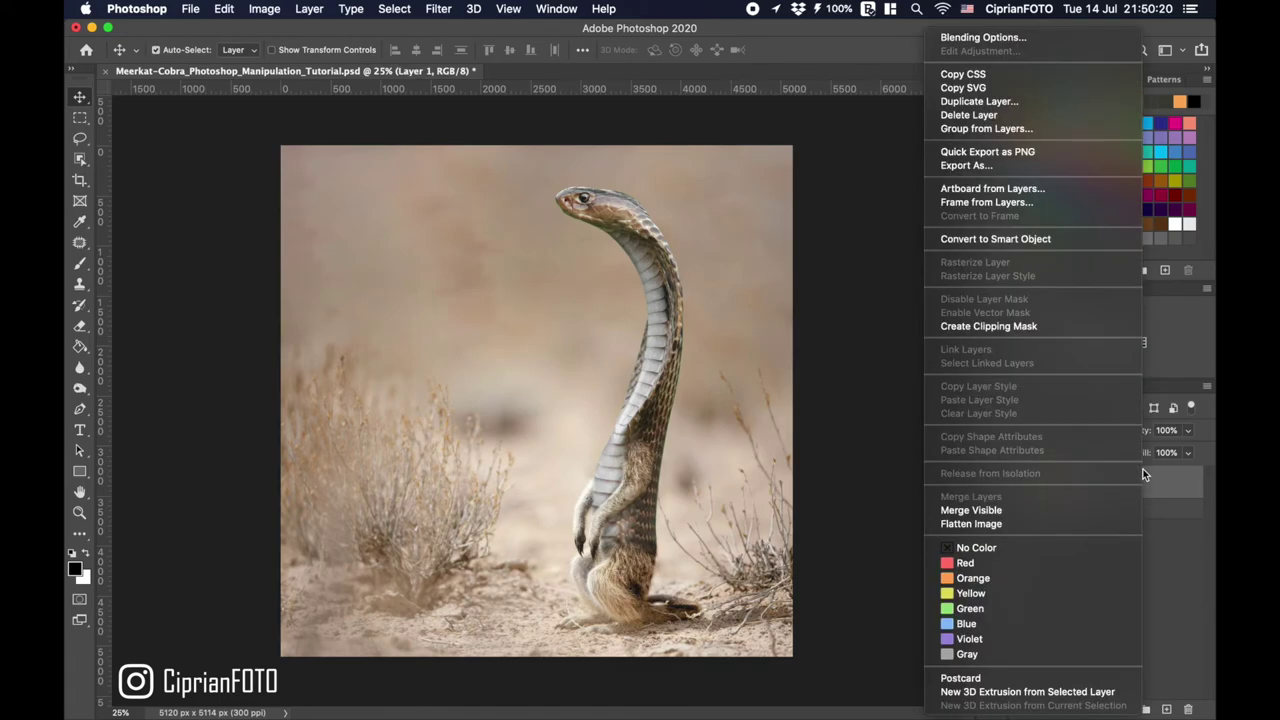
click(1041, 244)
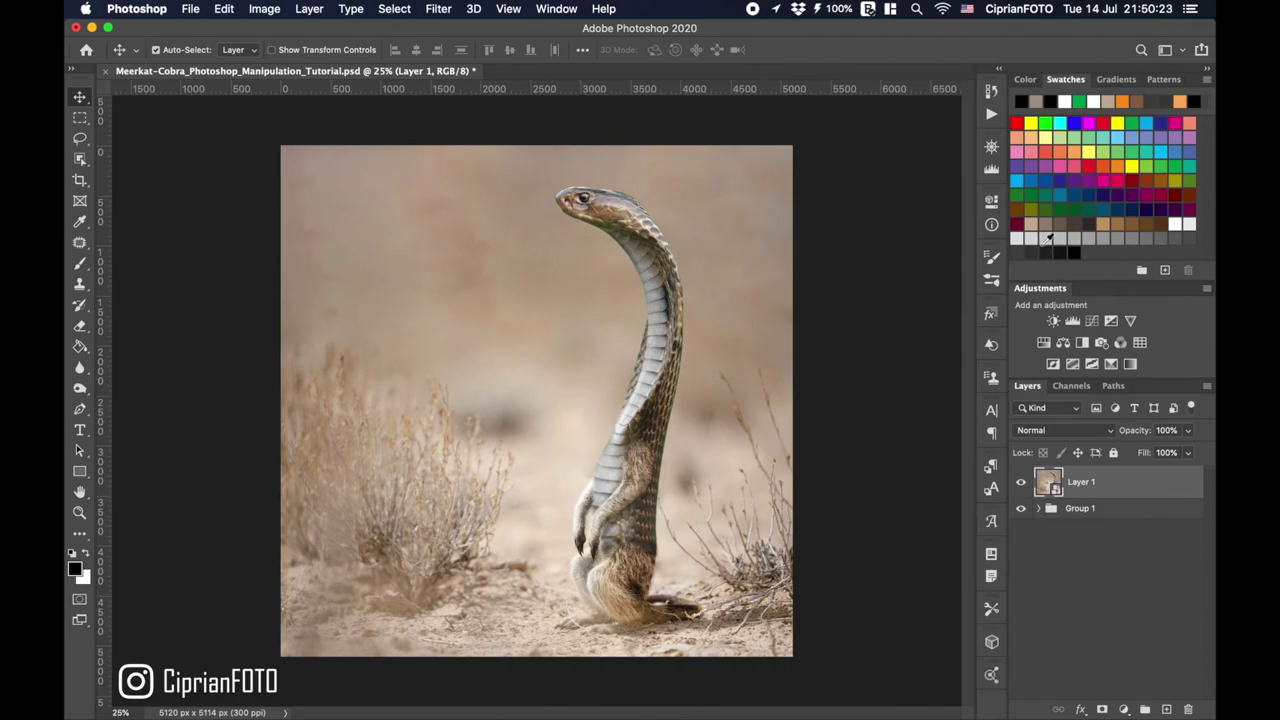
click(442, 9)
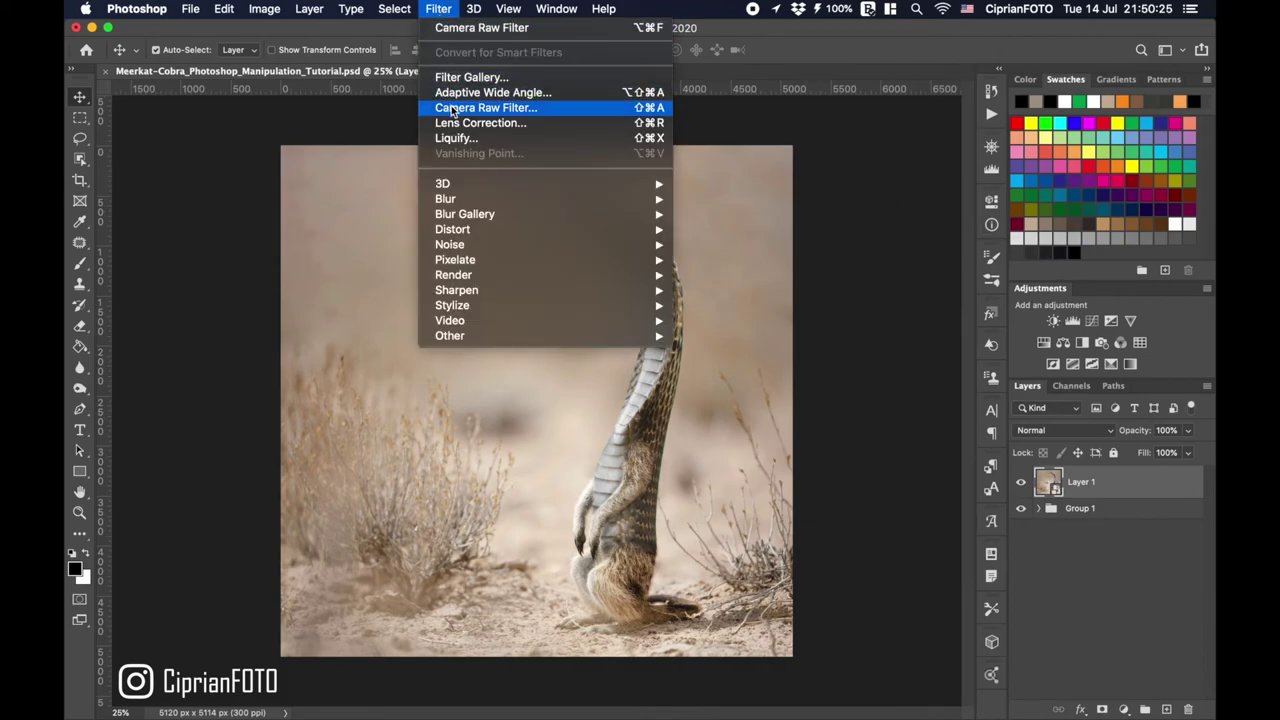
Open Camera Raw on Layer 1 and apply the Flat curve and Medium vignetting presets.
click(452, 110)
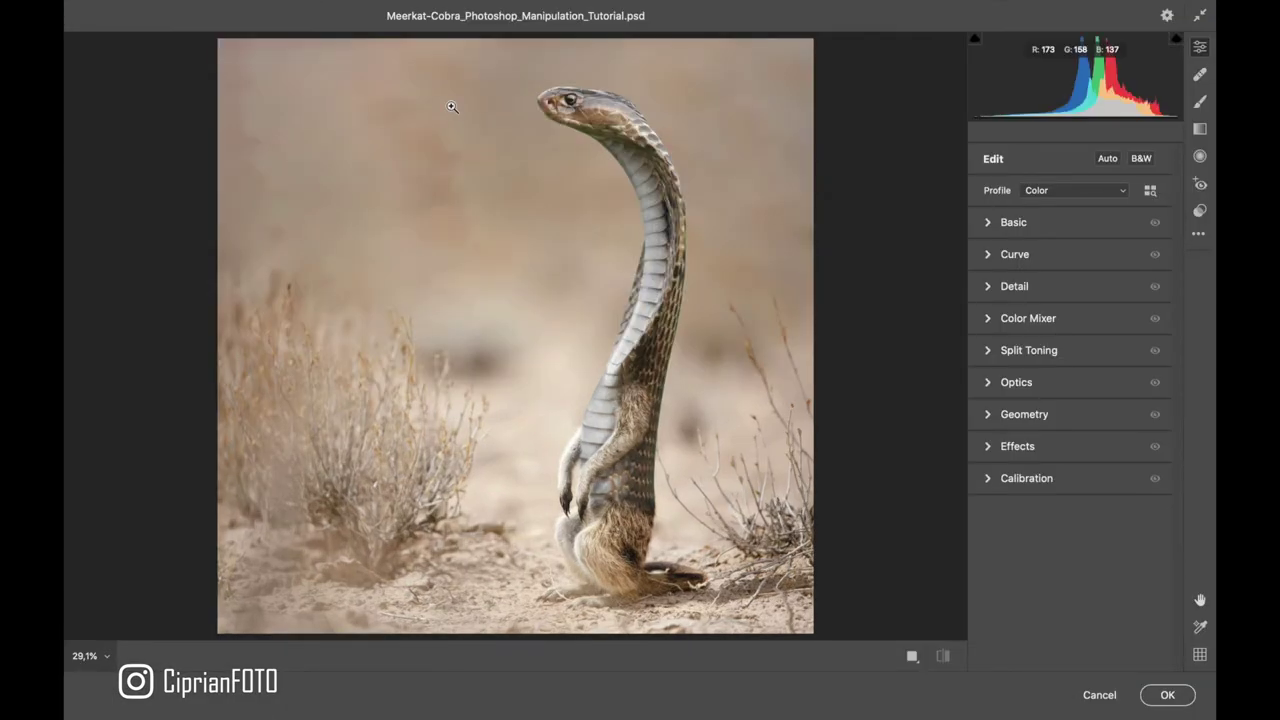
click(1200, 212)
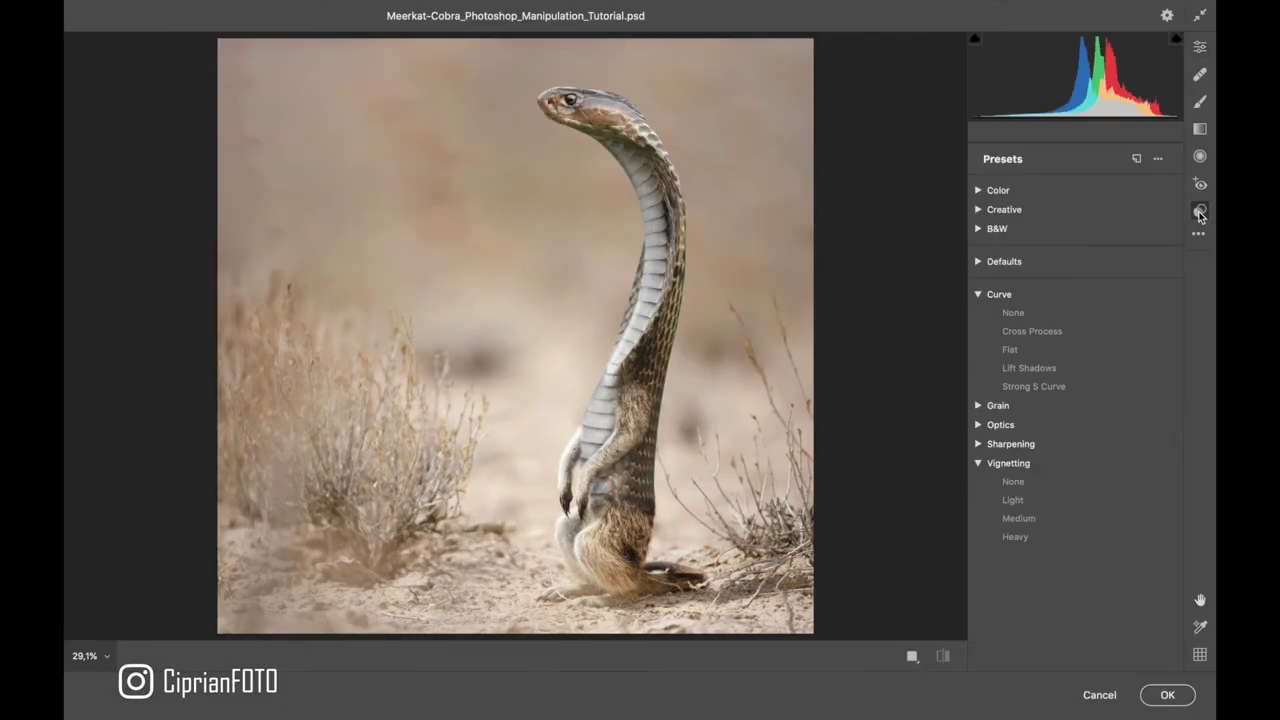
click(1008, 350)
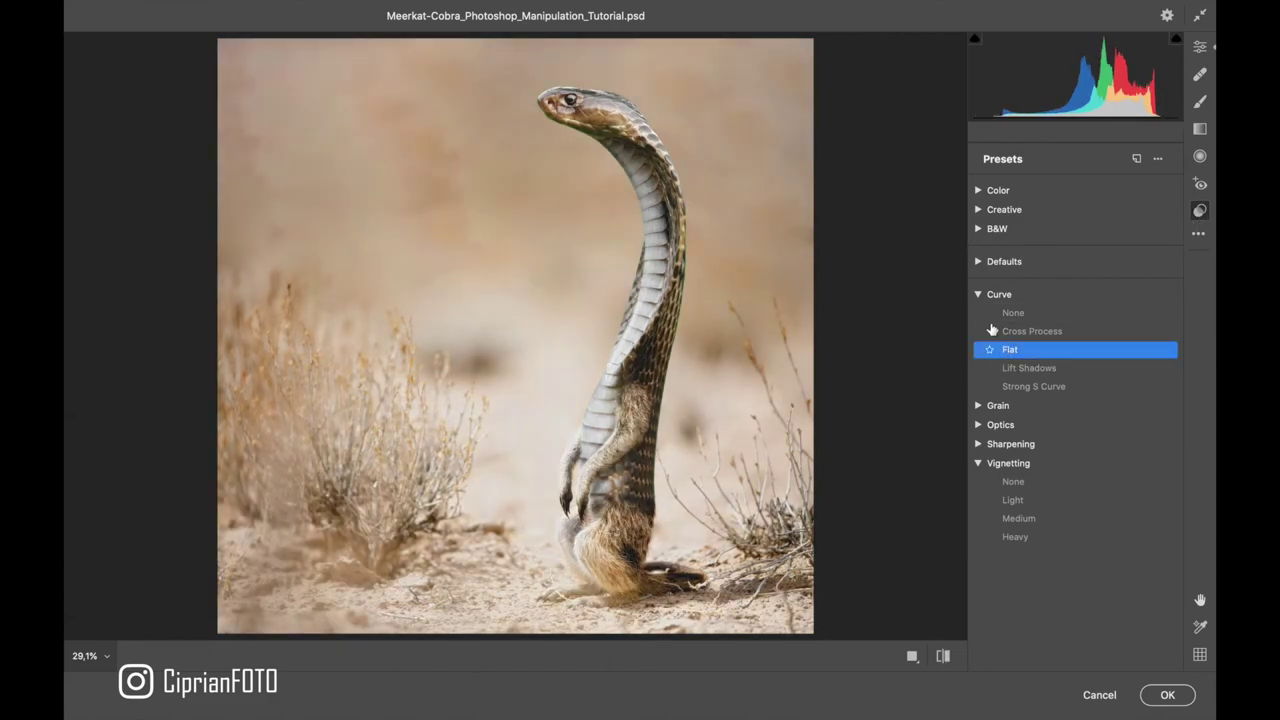
click(979, 296)
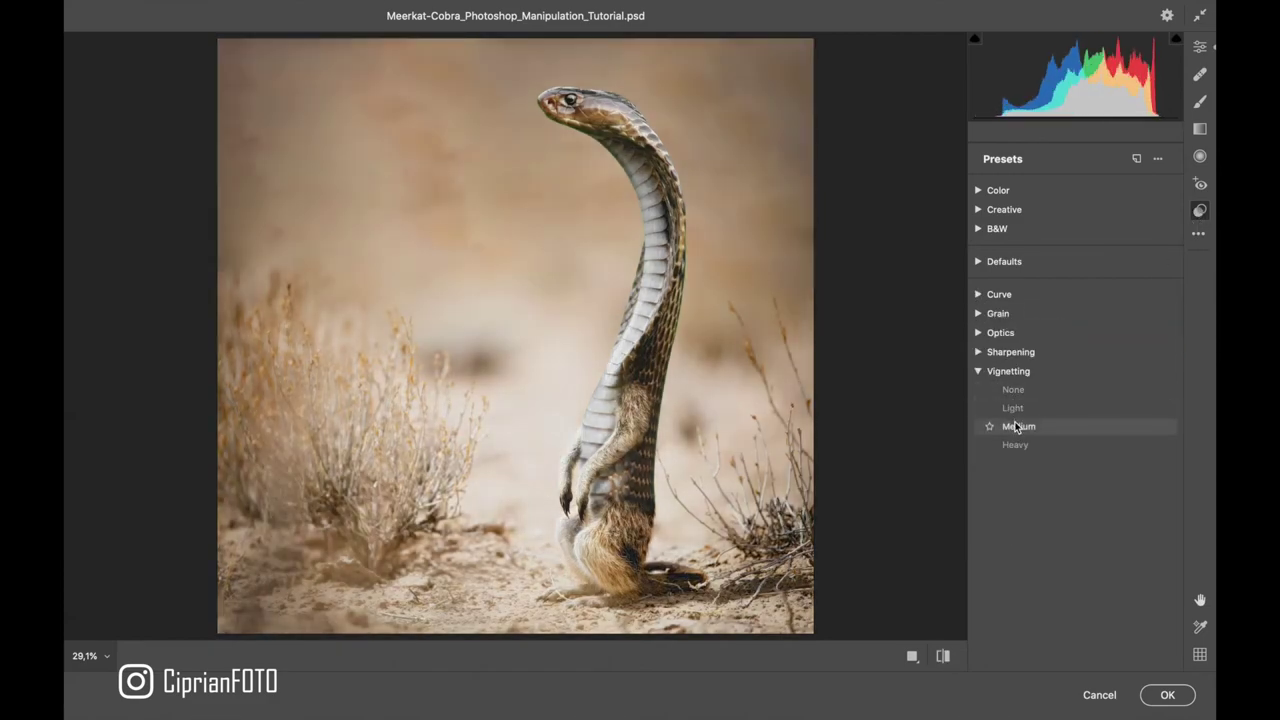
click(1018, 427)
click(978, 371)
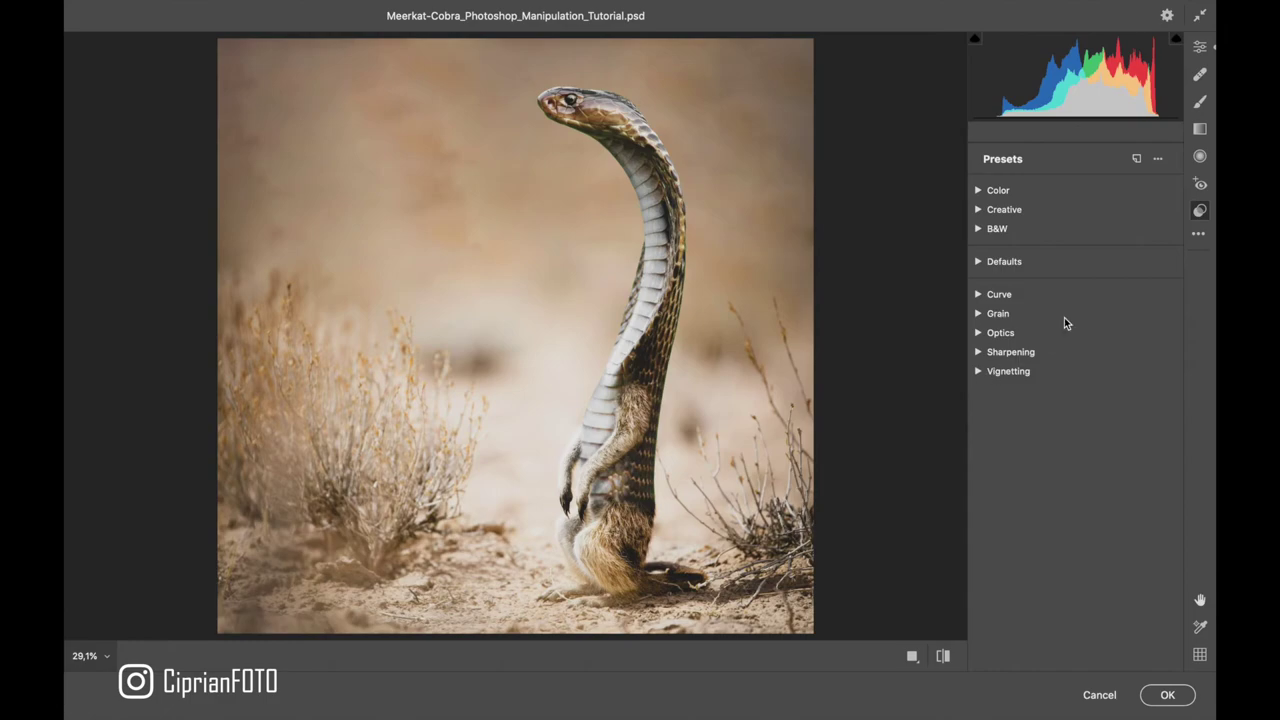
click(1201, 50)
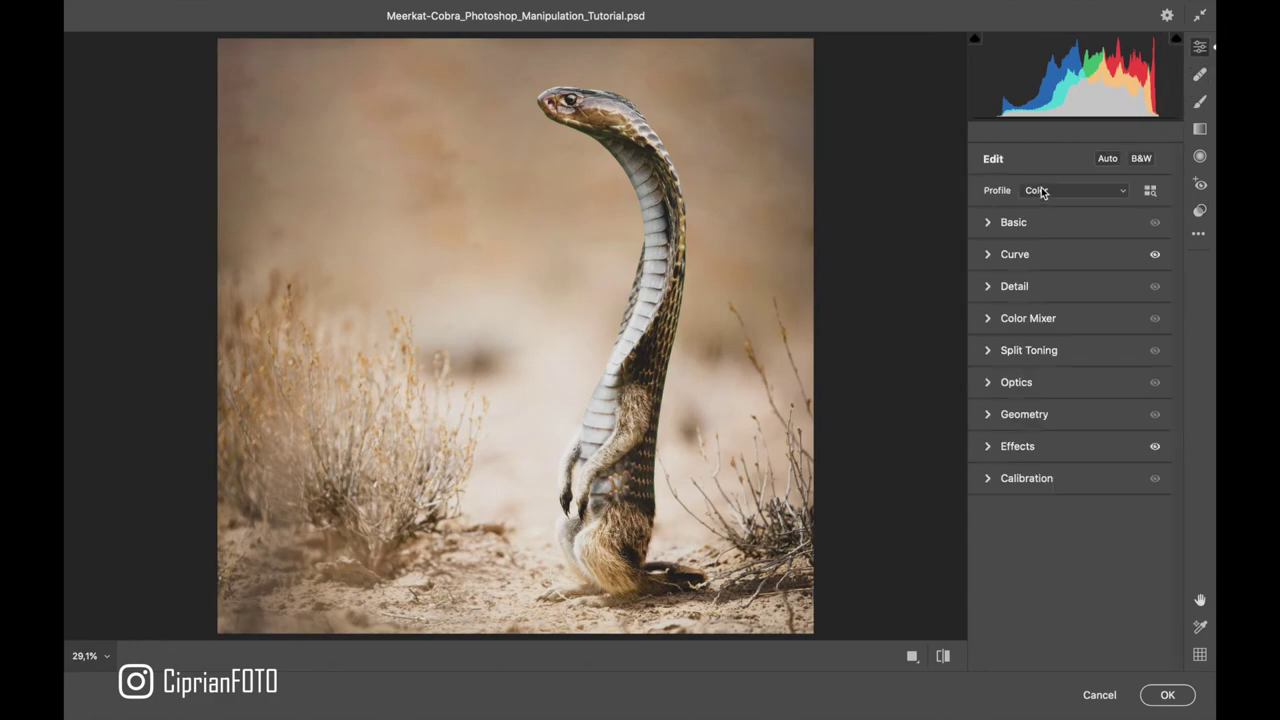
In Basic settings, set Contrast to -36, Texture to +30 and Clarity to +16.
click(987, 224)
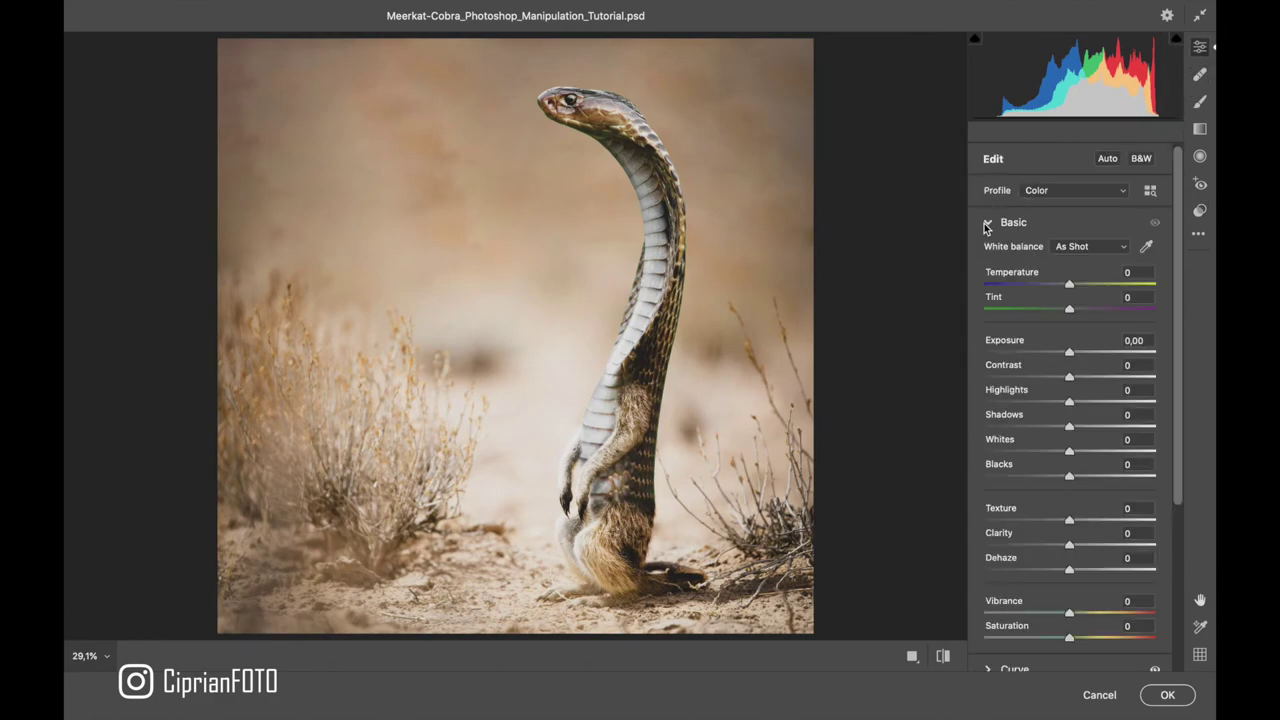
drag(1069, 377, 1040, 381)
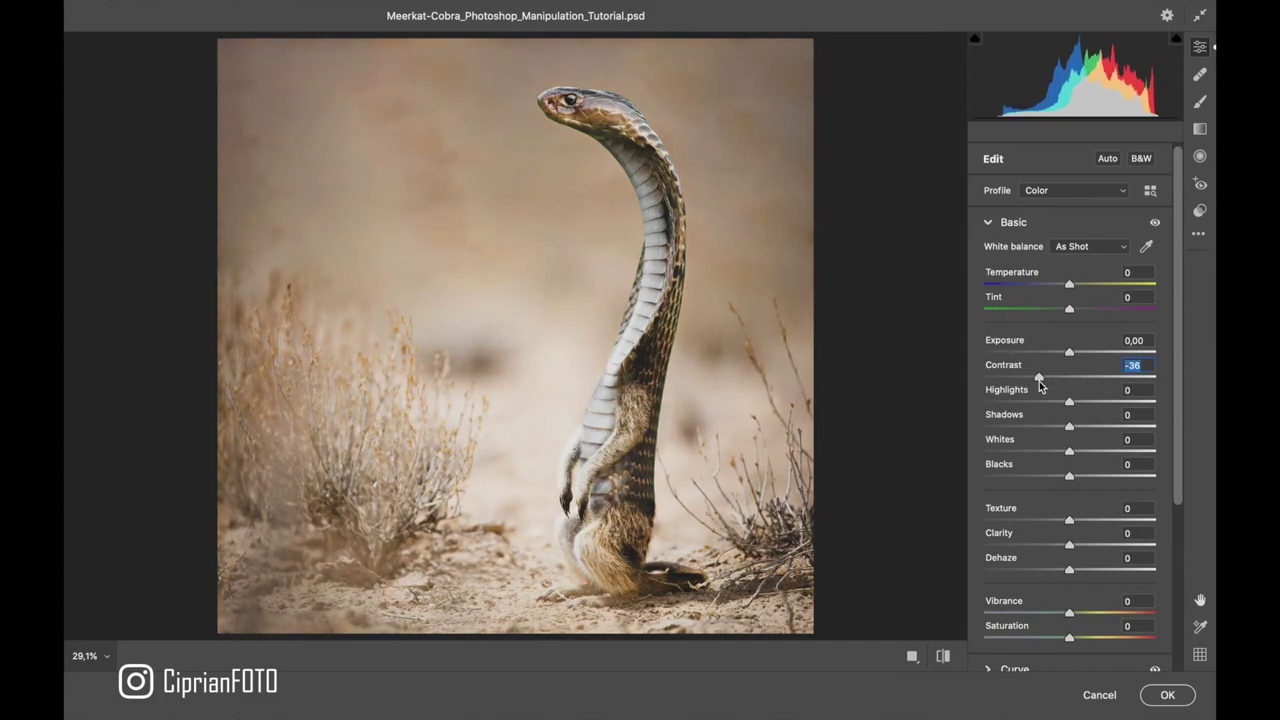
mouse_move(1069, 520)
mouse_down()
mouse_move(1095, 520)
mouse_move(1083, 548)
mouse_up()
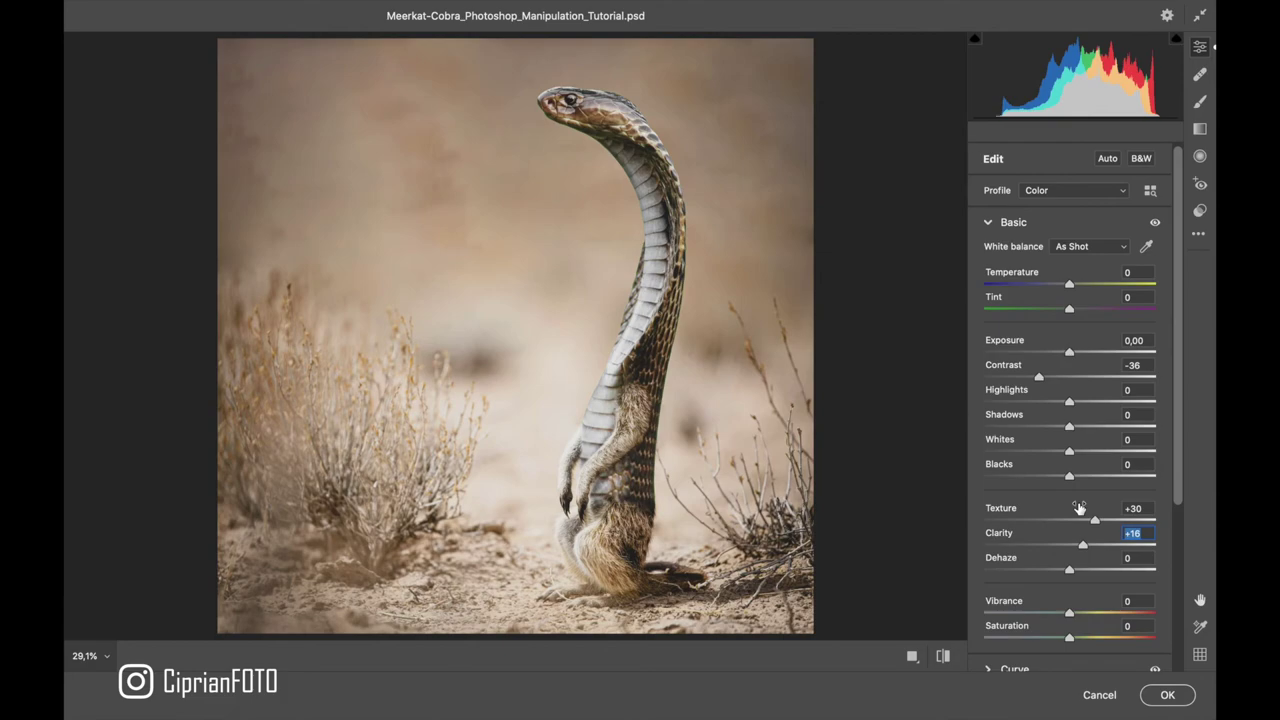
click(987, 224)
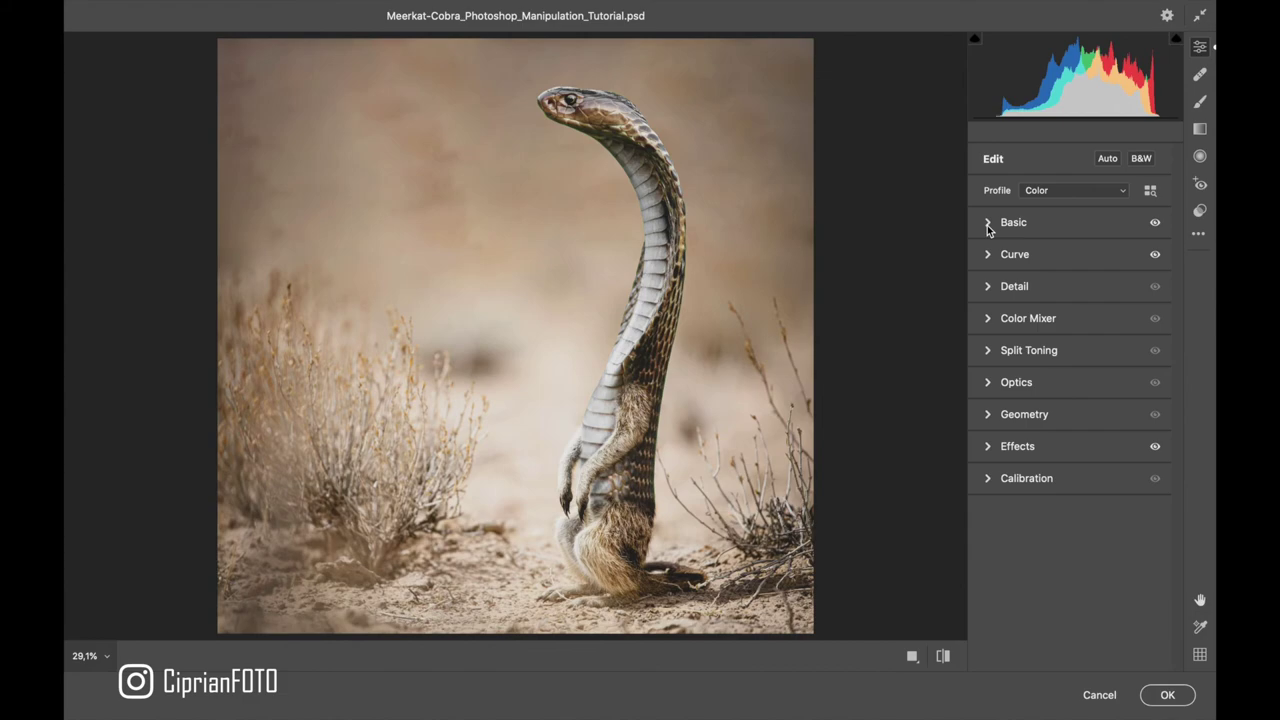
Choose Modern 10 from the Modern profiles in the Profile Browser and apply Camera Raw.
click(1148, 192)
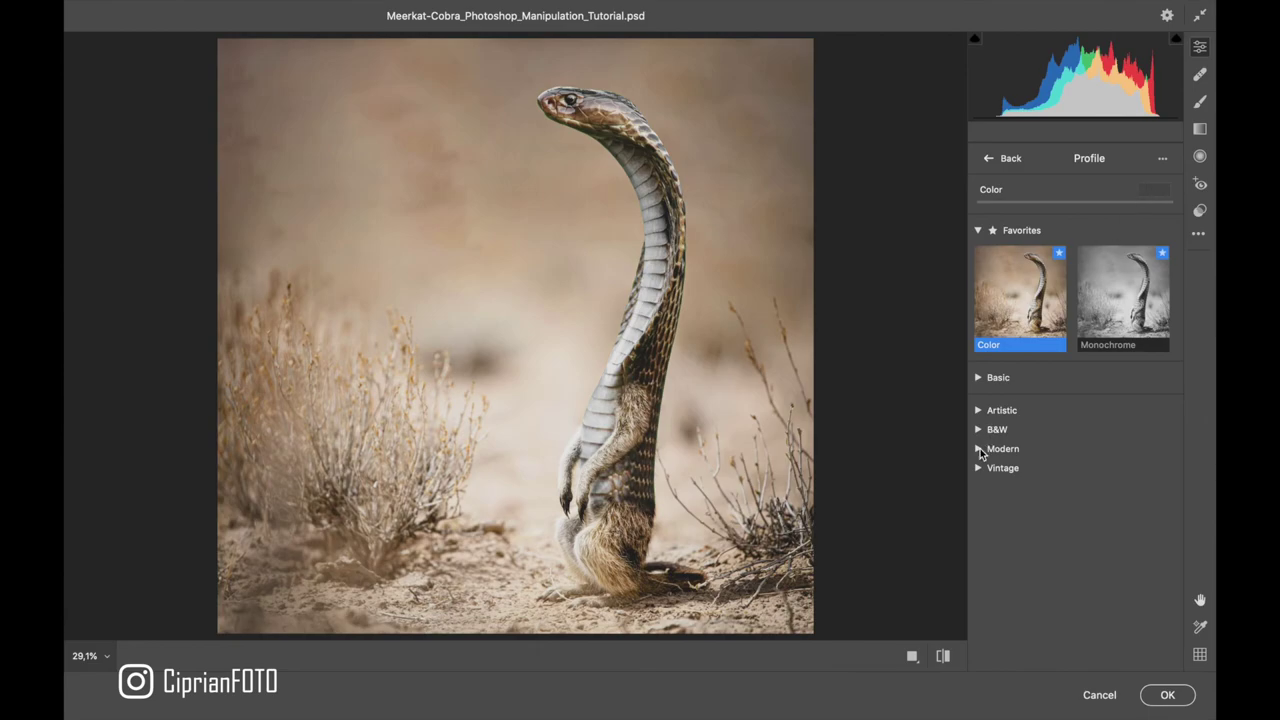
click(980, 449)
scroll(997, 466, down, 5)
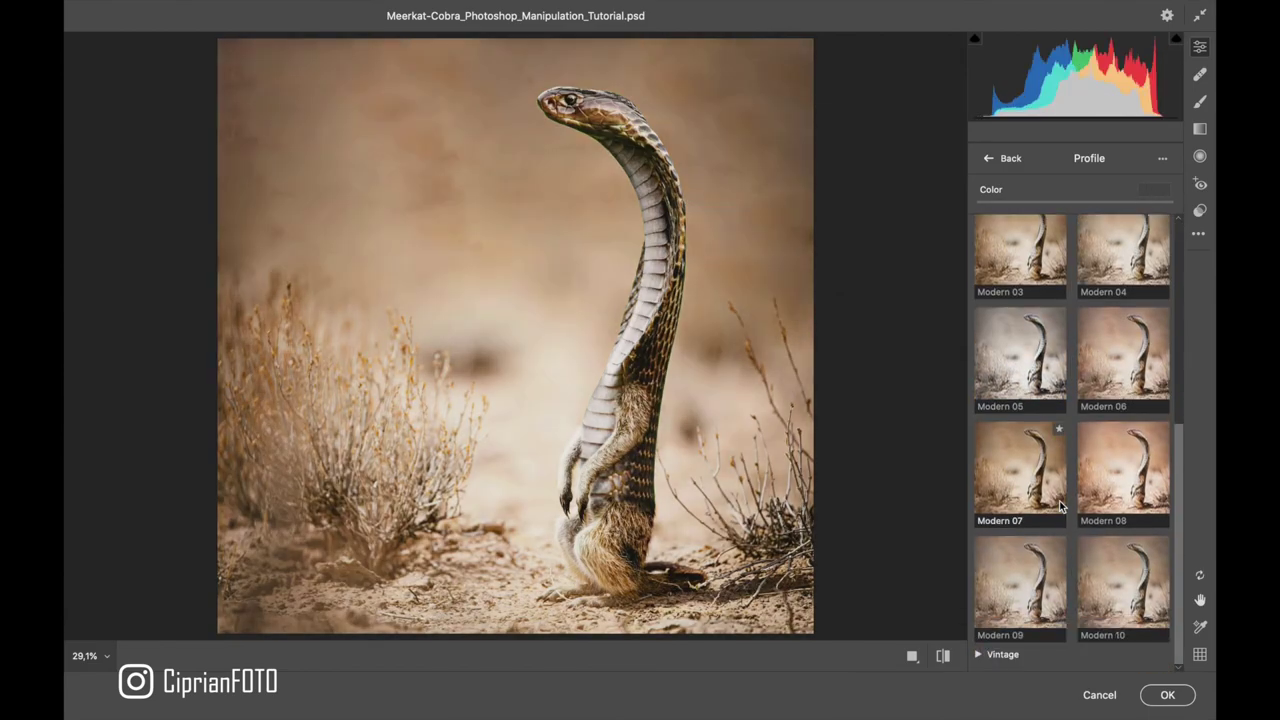
click(1125, 583)
click(1164, 695)
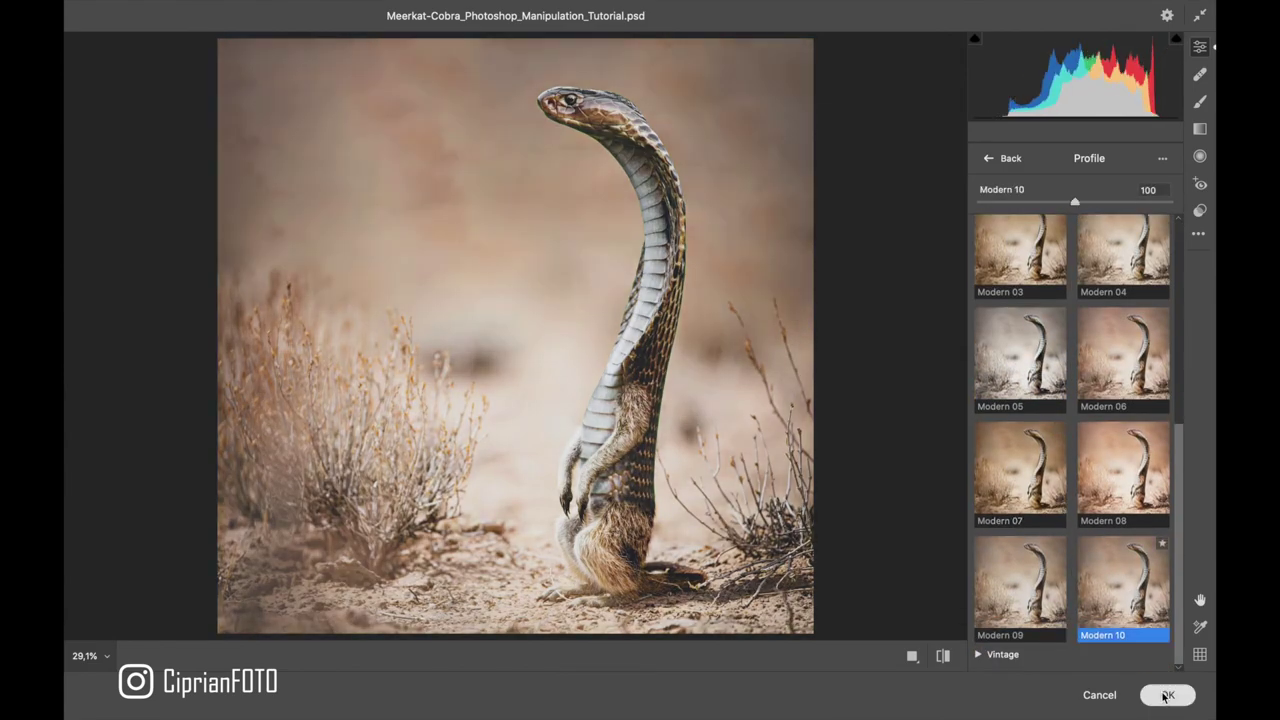